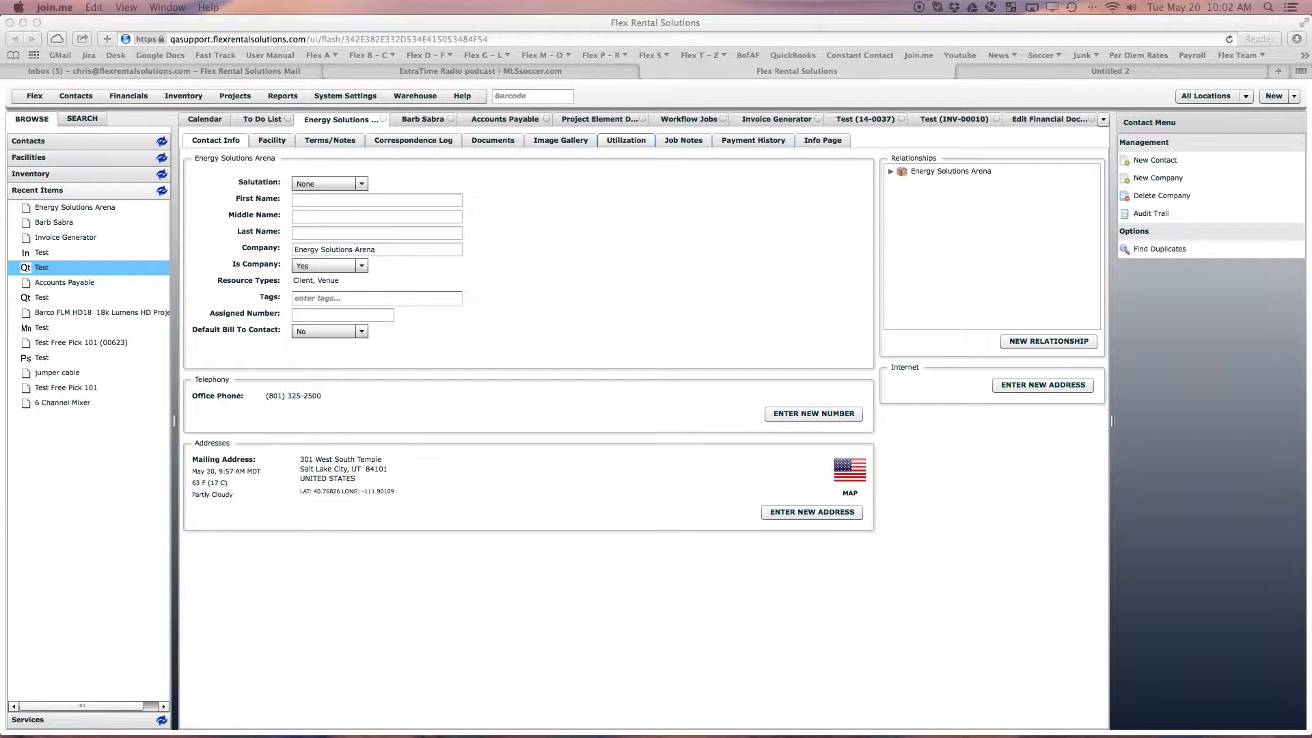
View the Test quote, then open the Contact Associations settings of the Quote project element definition.
left_click(859, 114)
left_click(858, 115)
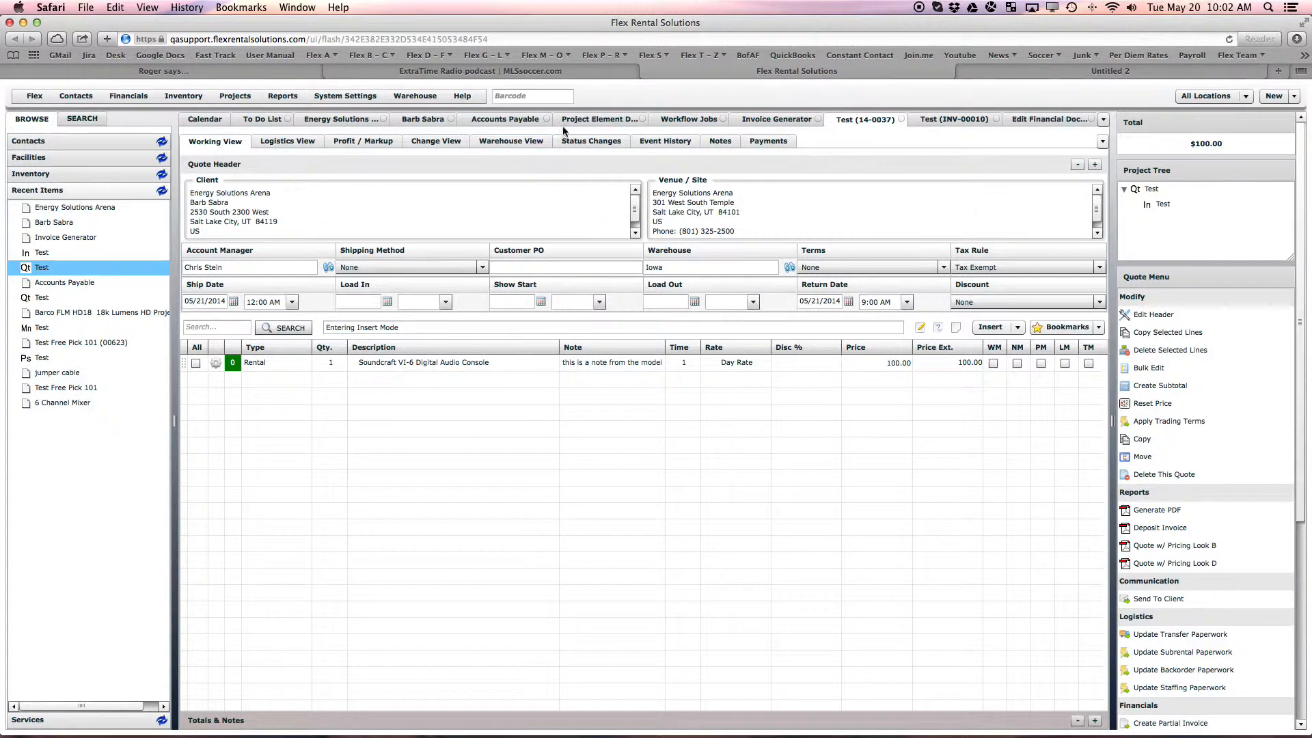
left_click(243, 97)
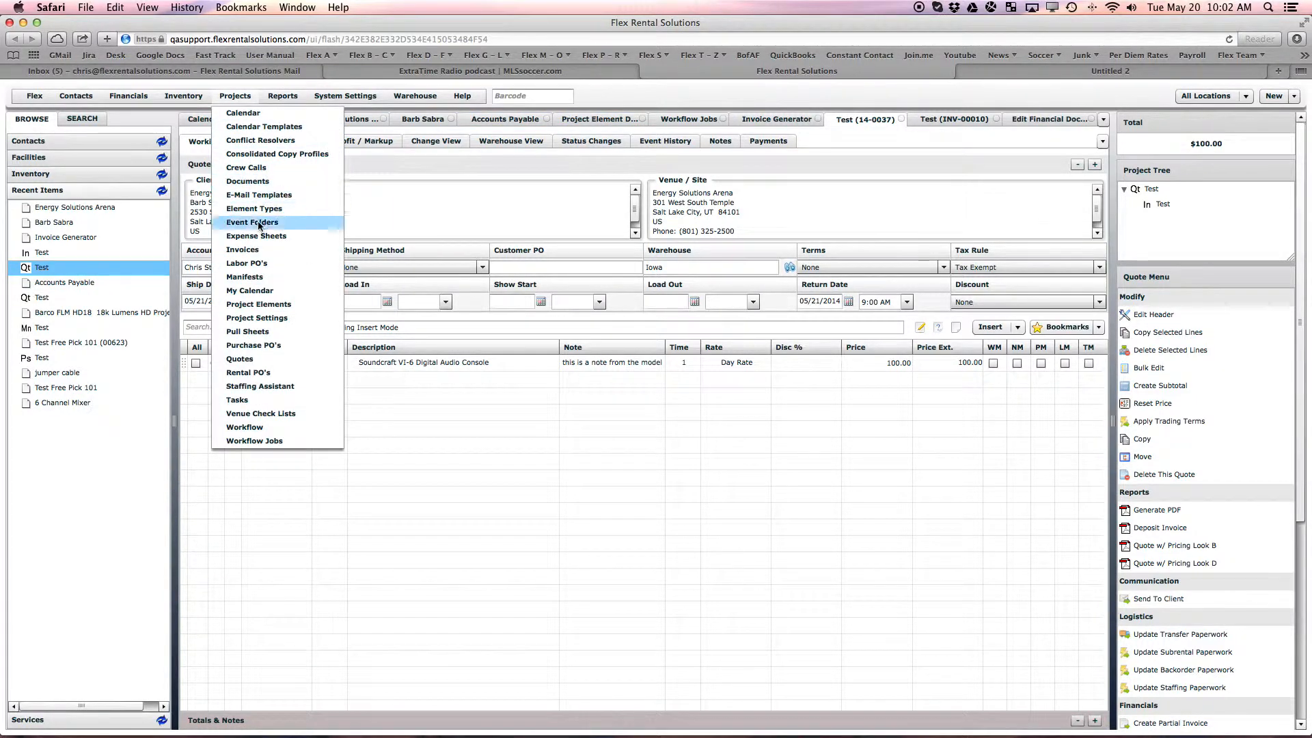
left_click(253, 305)
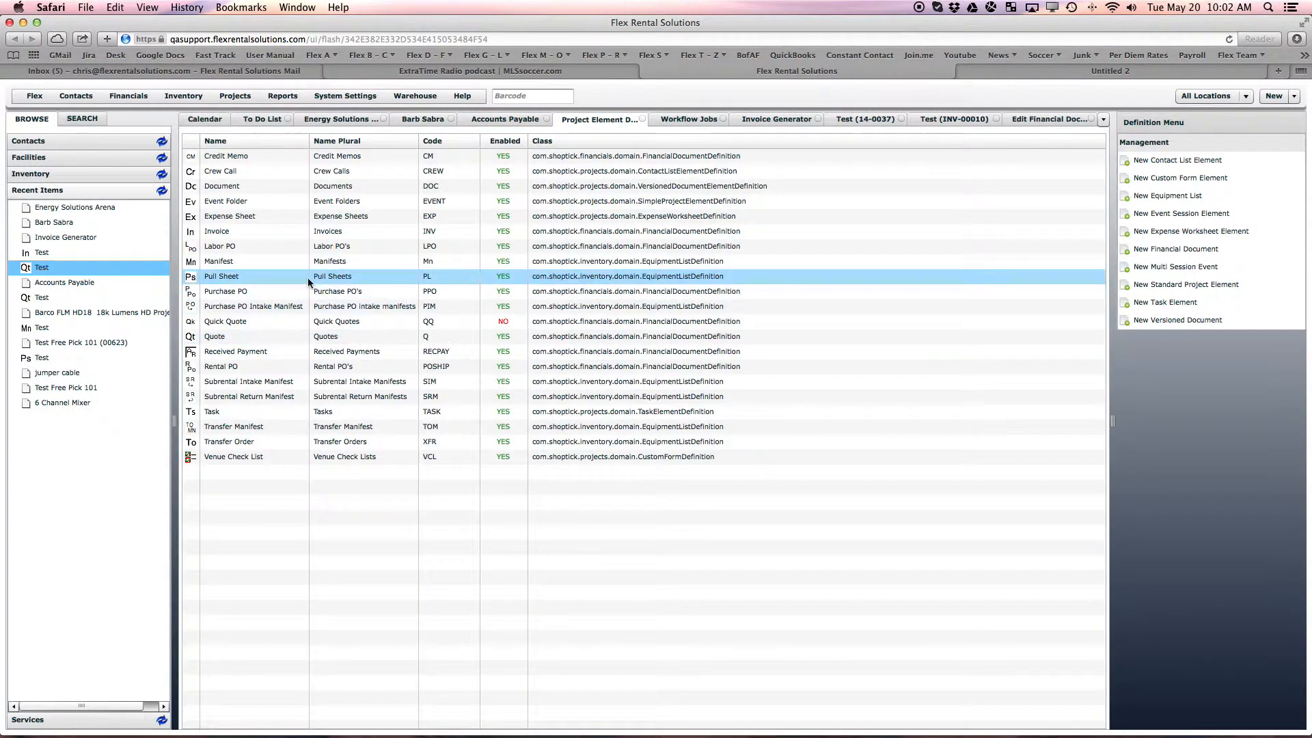
double_click(213, 337)
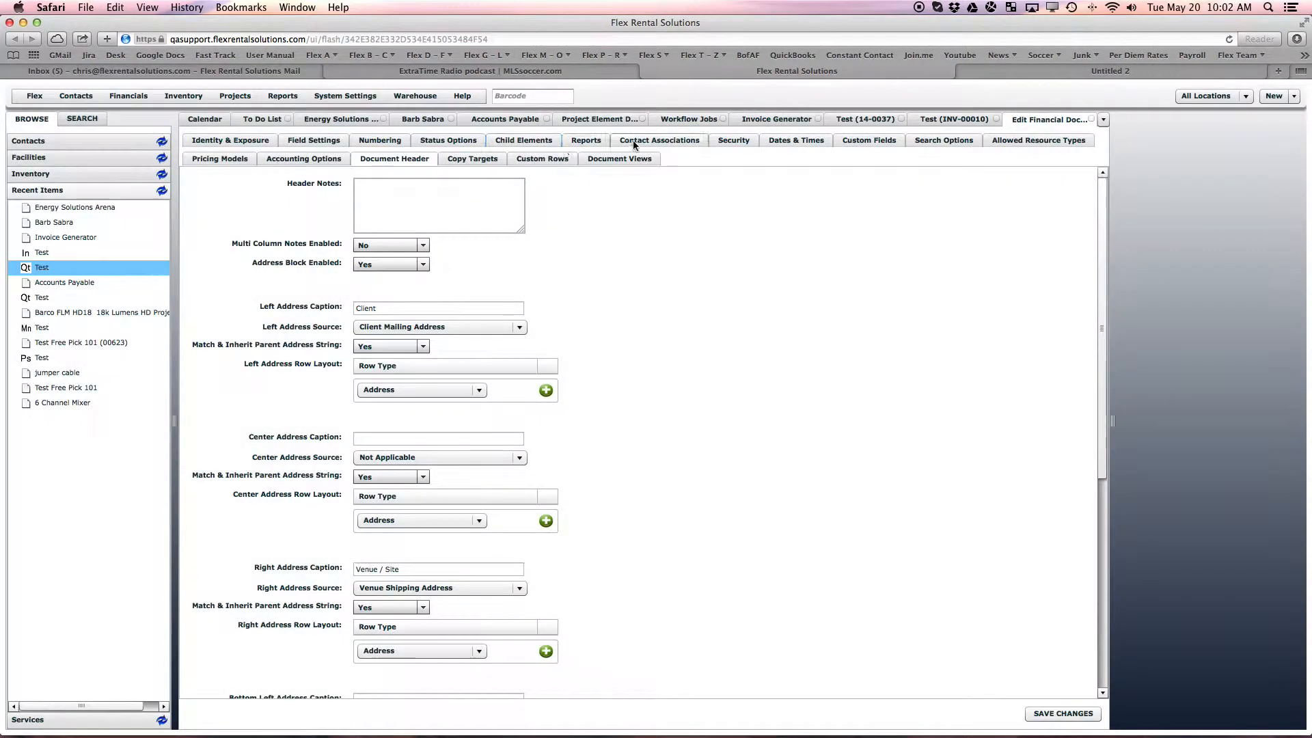
left_click(649, 141)
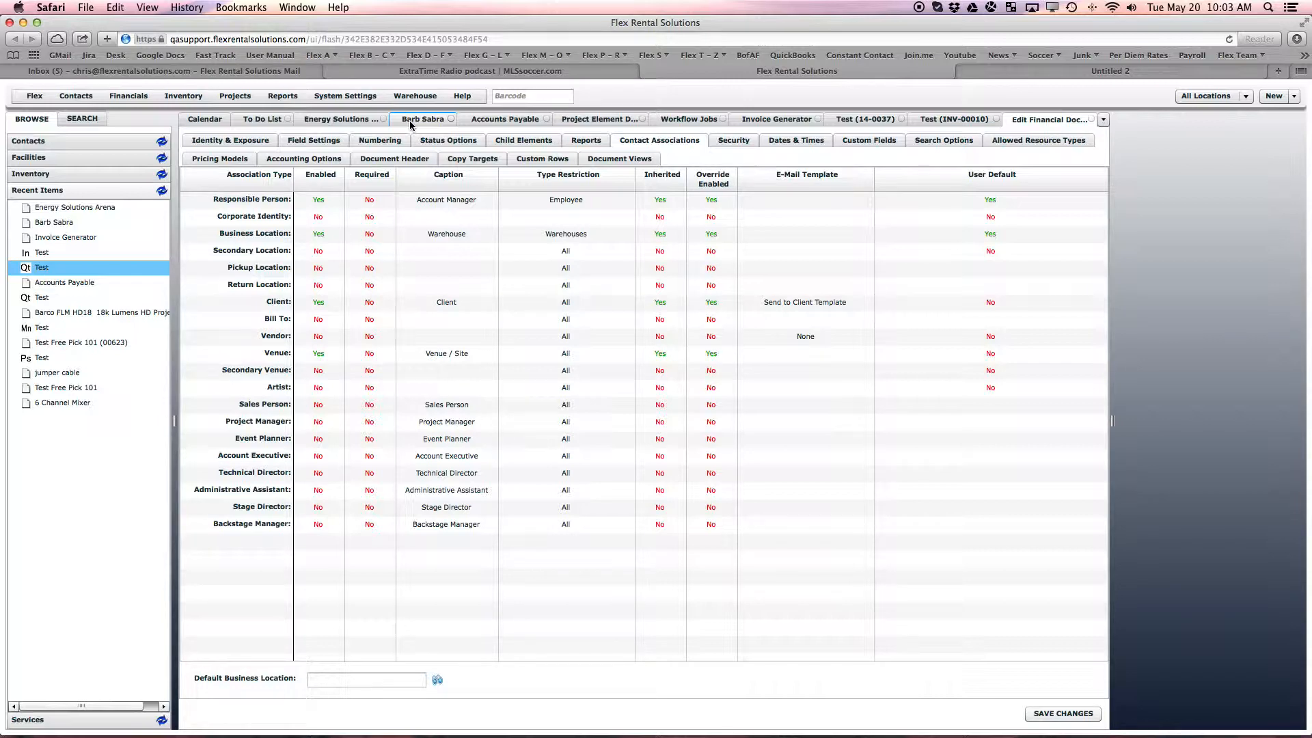
From the Energy Solutions Arena contact's employee relationships, open the individual client contact's record to view its address.
left_click(322, 120)
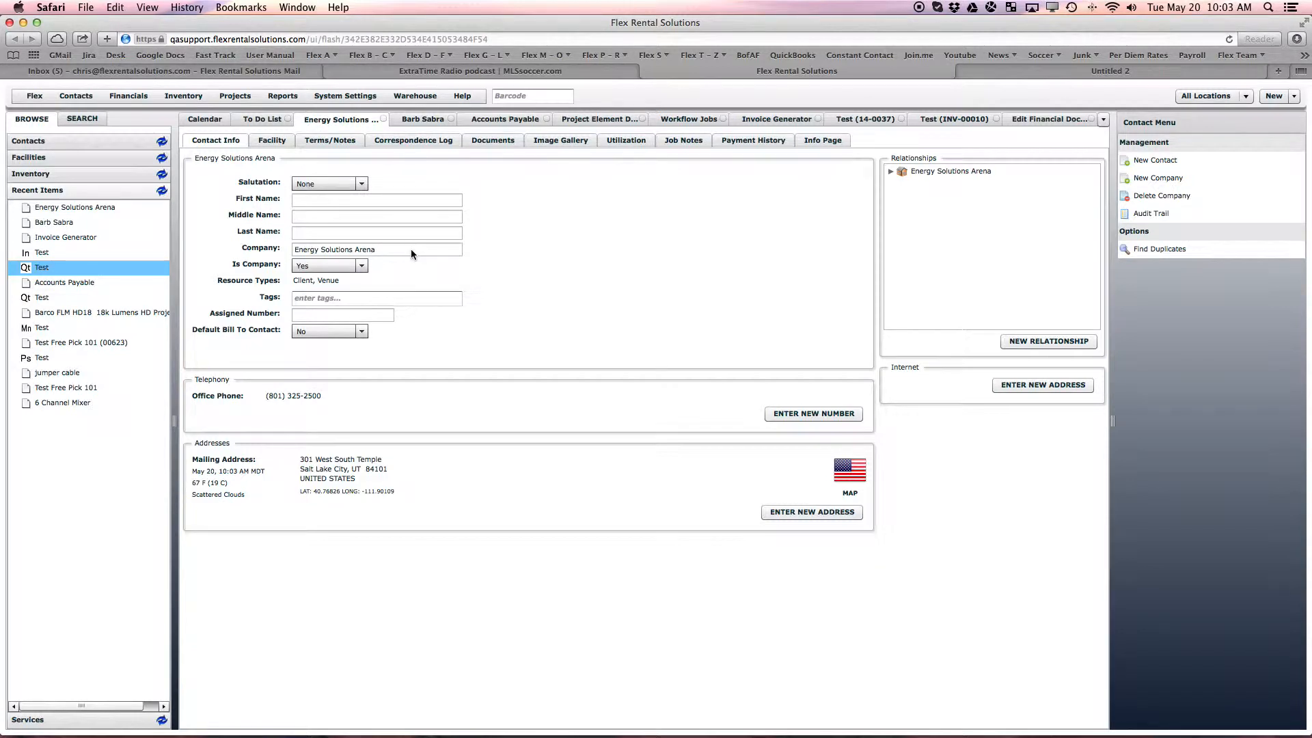
left_click(891, 172)
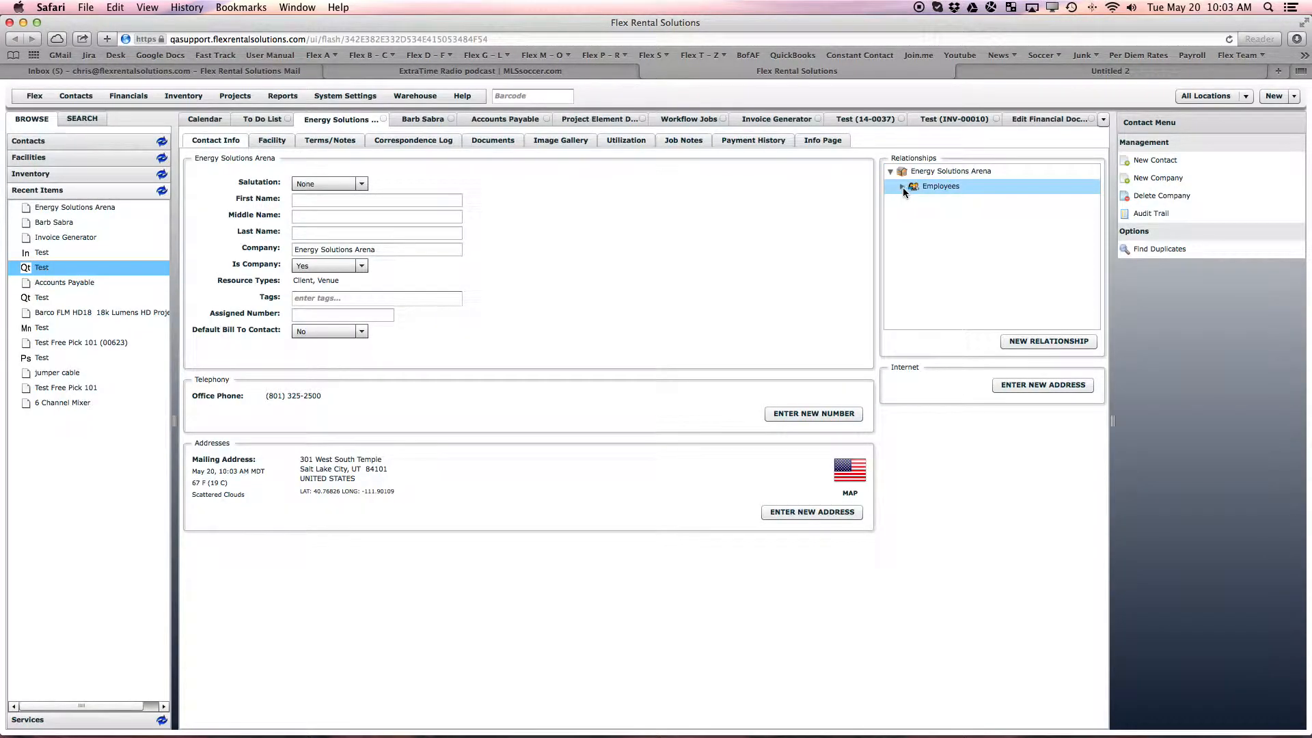
left_click(902, 186)
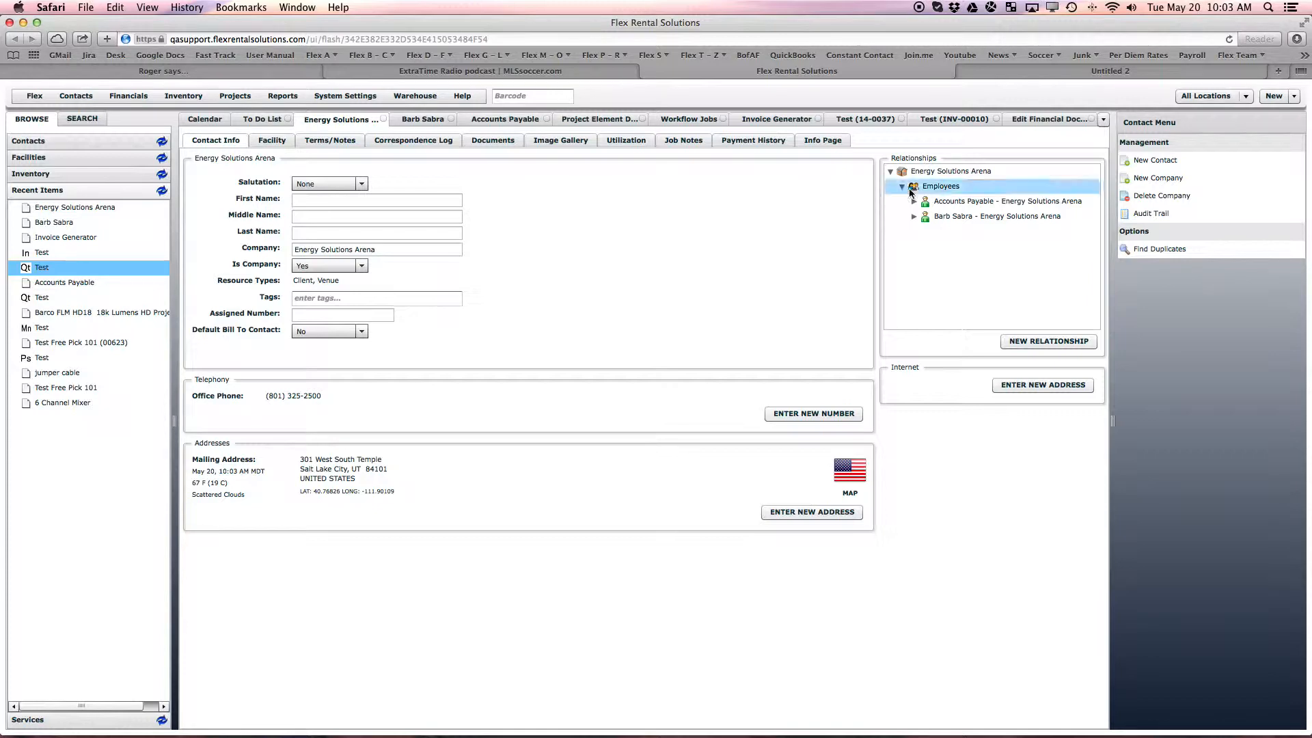
double_click(945, 217)
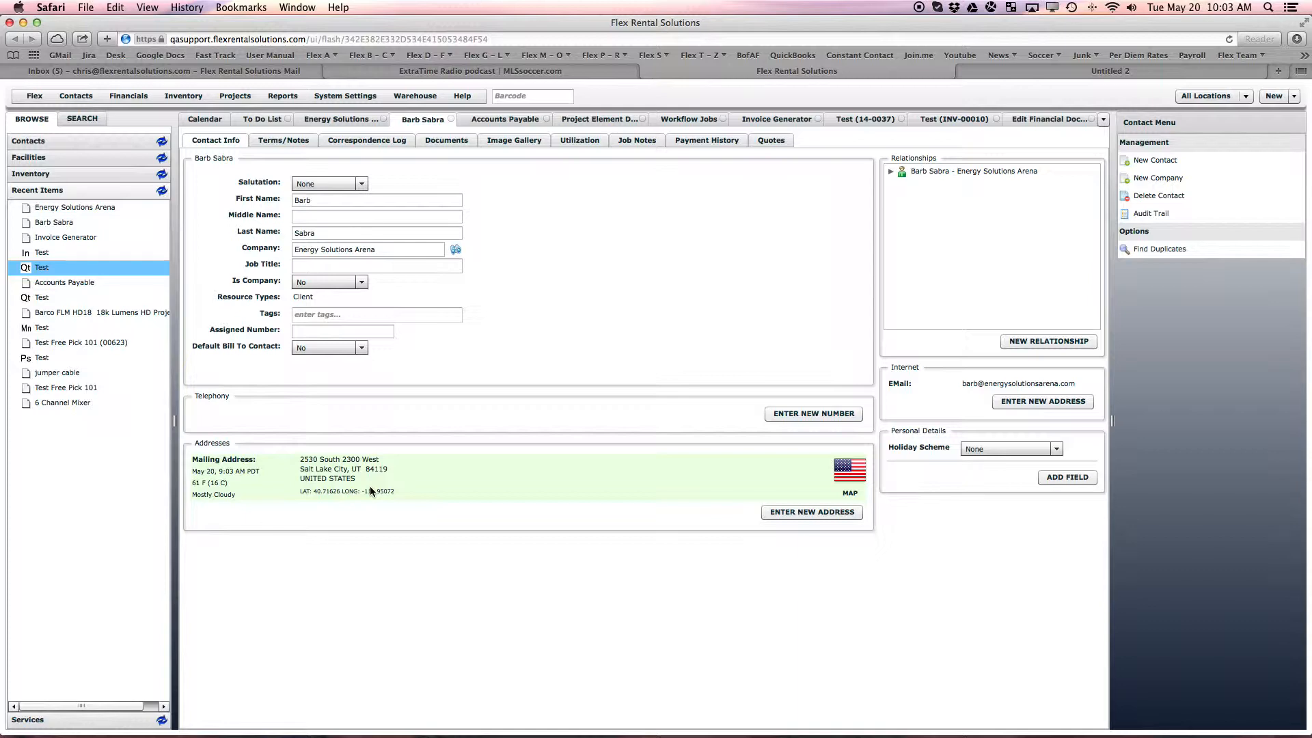
Return to the Energy Solutions Arena company and open its Accounts Payable employee contact to check the Default Bill To Contact setting.
left_click(350, 117)
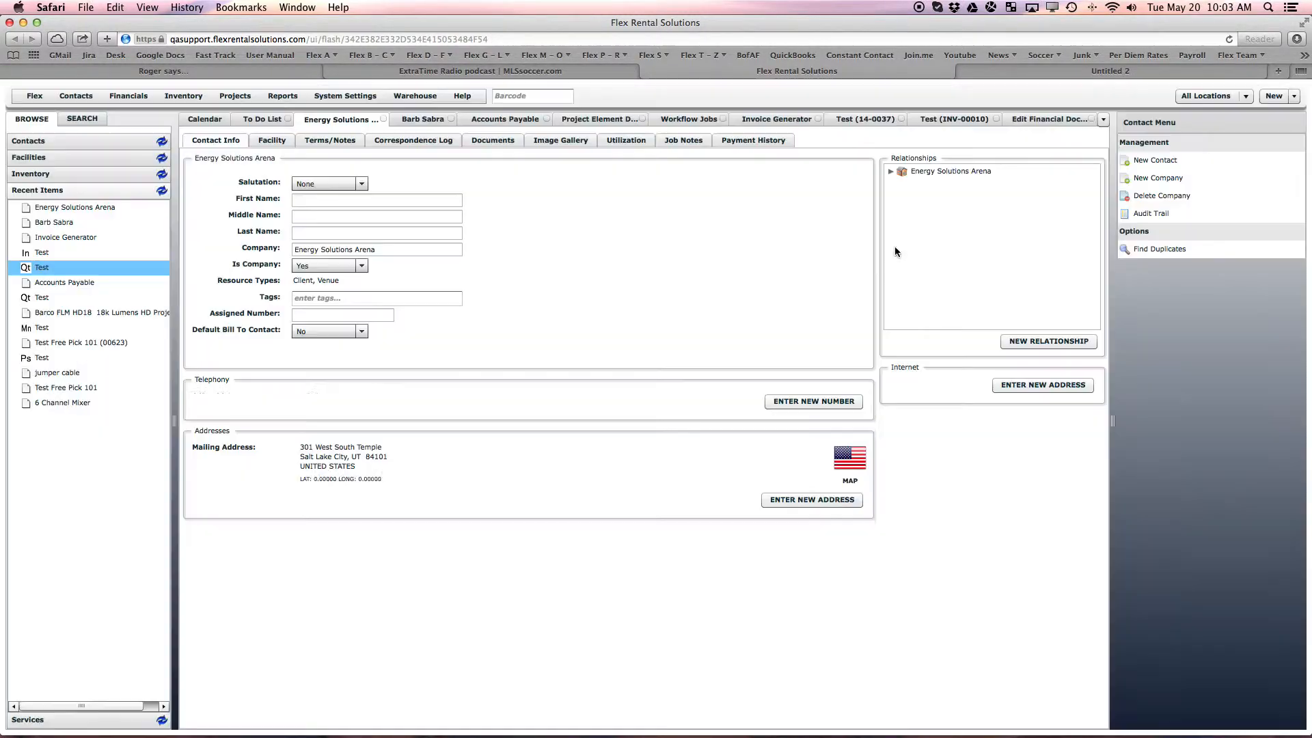
left_click(890, 170)
left_click(902, 186)
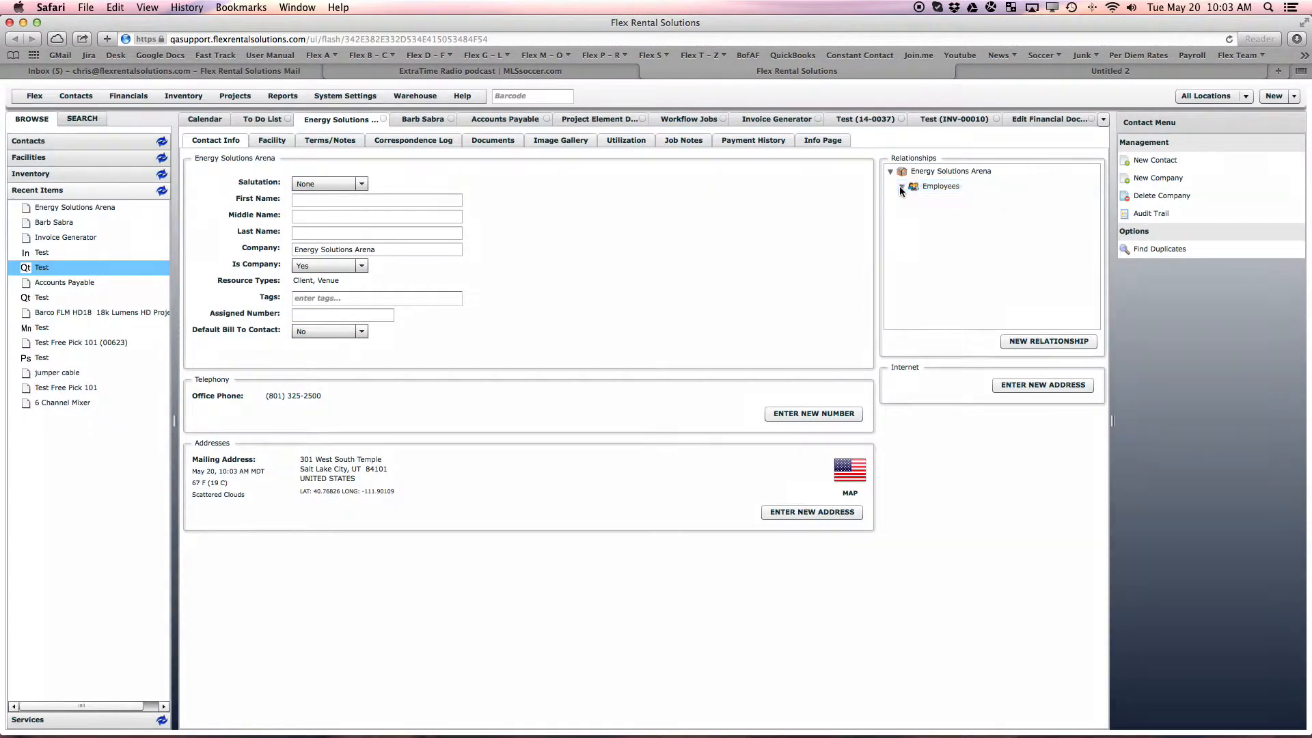
double_click(964, 201)
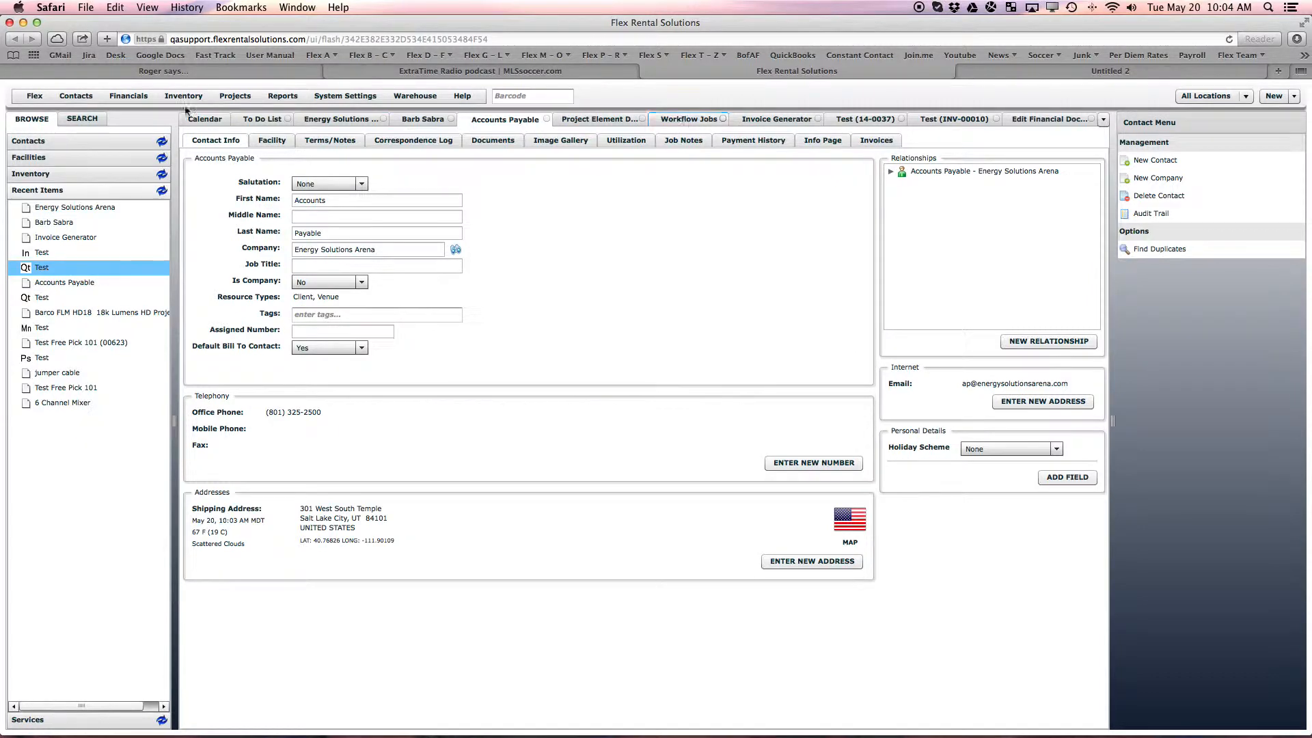
Open the Invoice Generator workflow job and check its Set Client To Bill To Contact option.
left_click(233, 97)
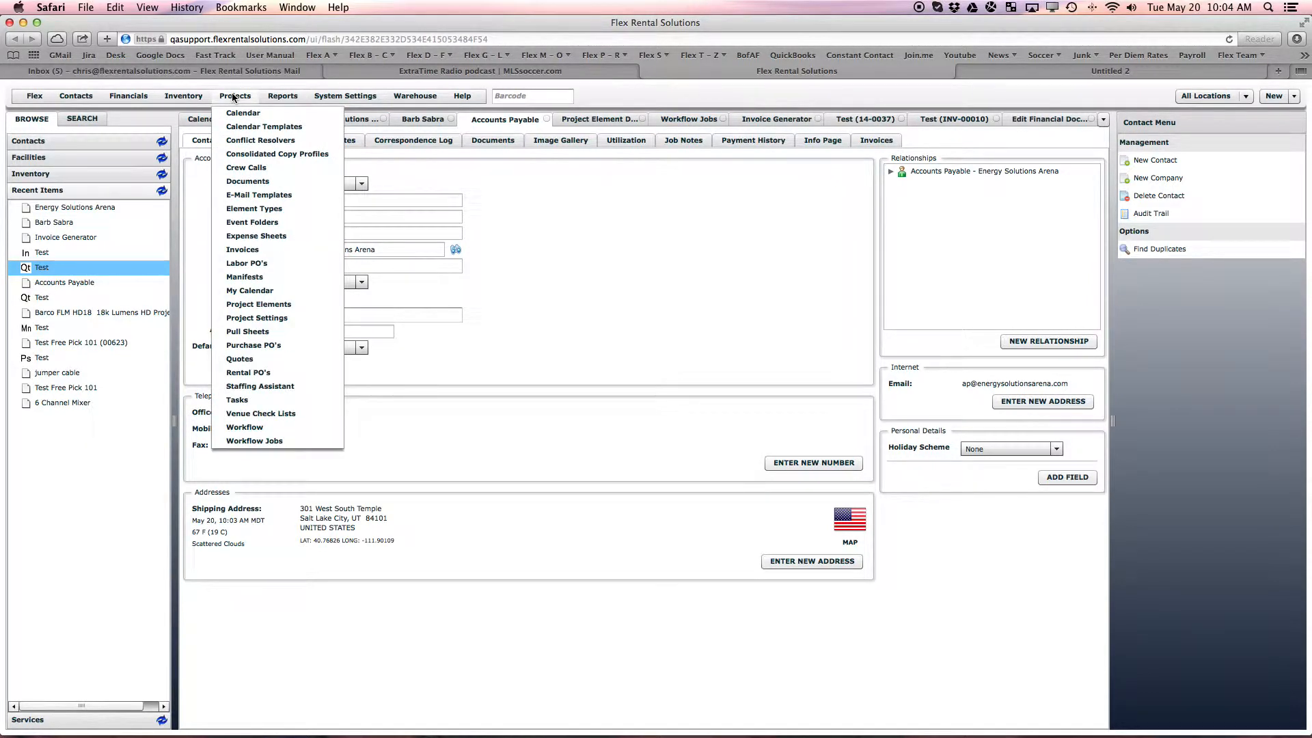
left_click(263, 443)
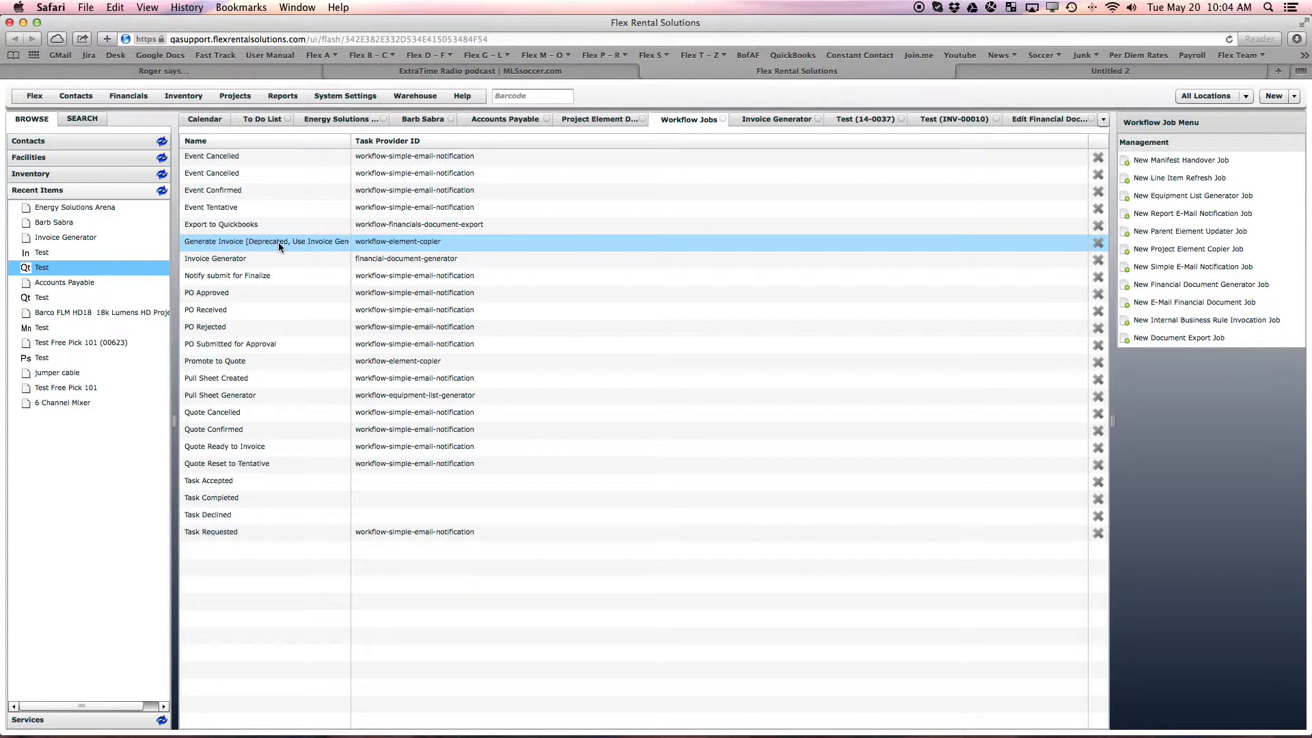
left_click(230, 263)
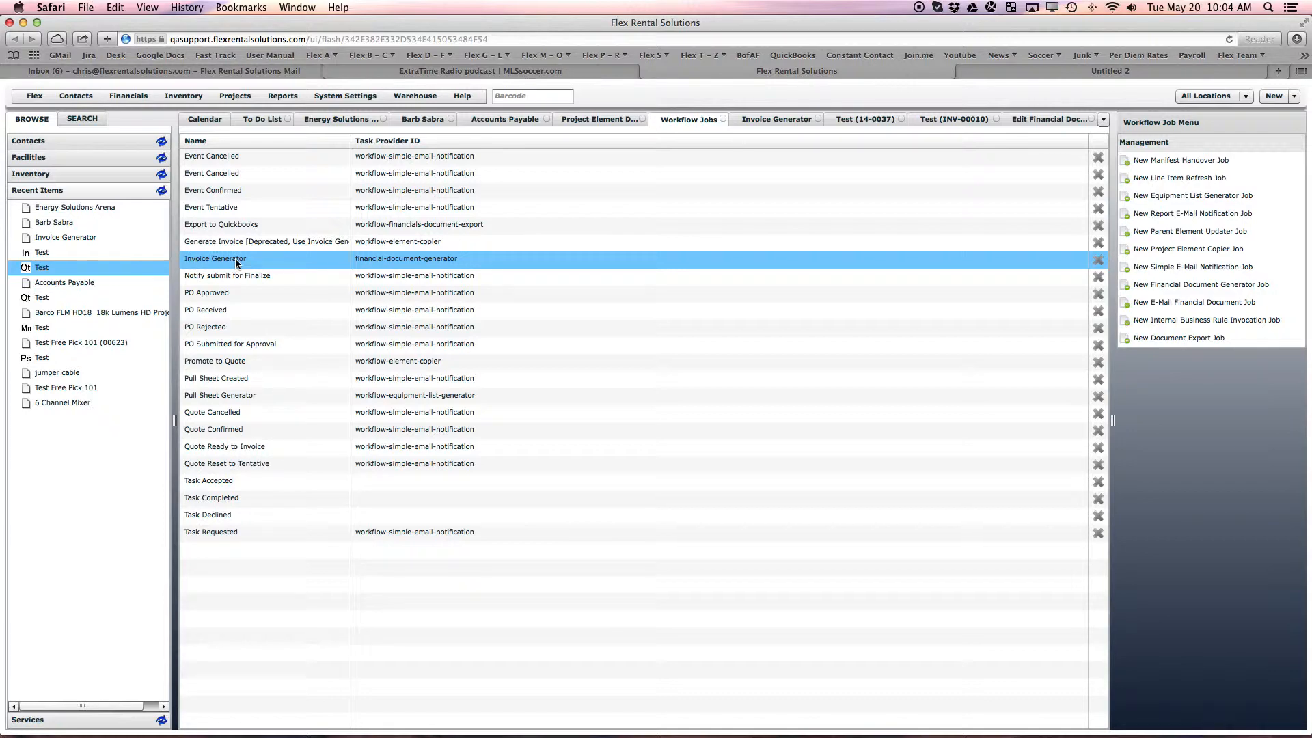
double_click(236, 262)
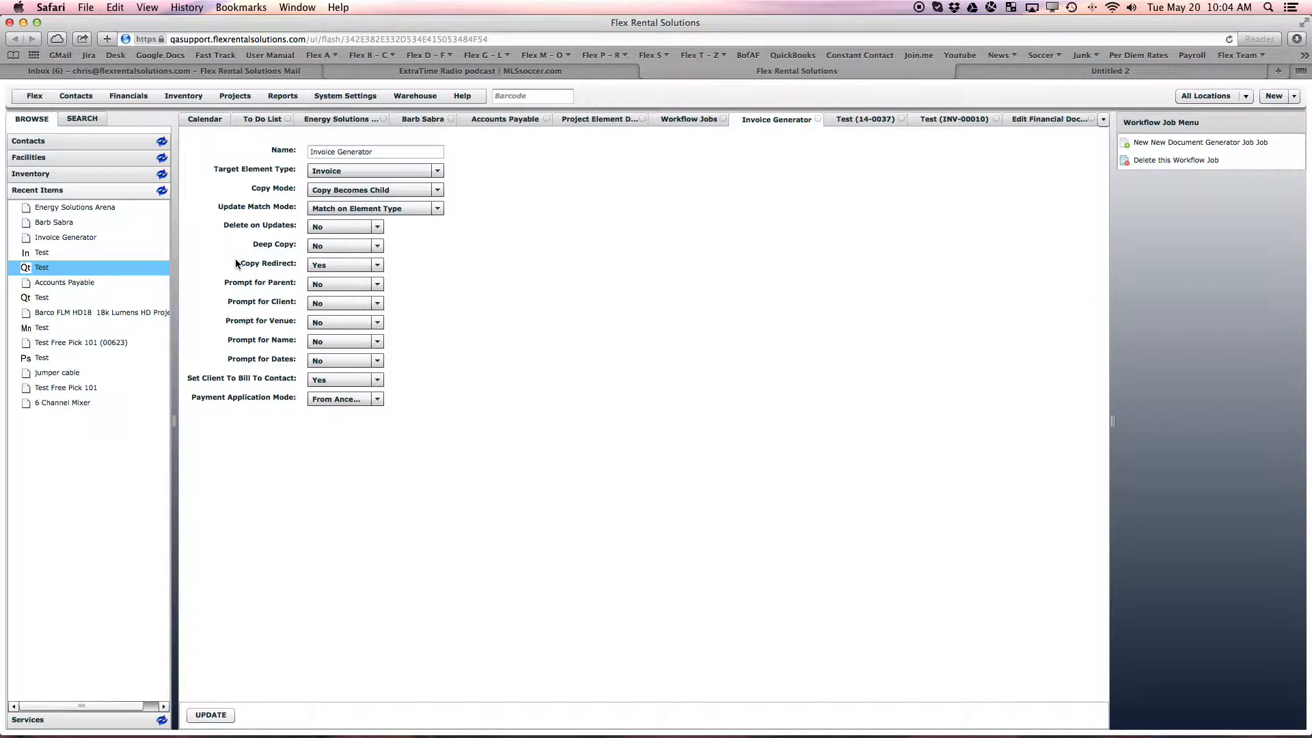
mouse_move(246, 385)
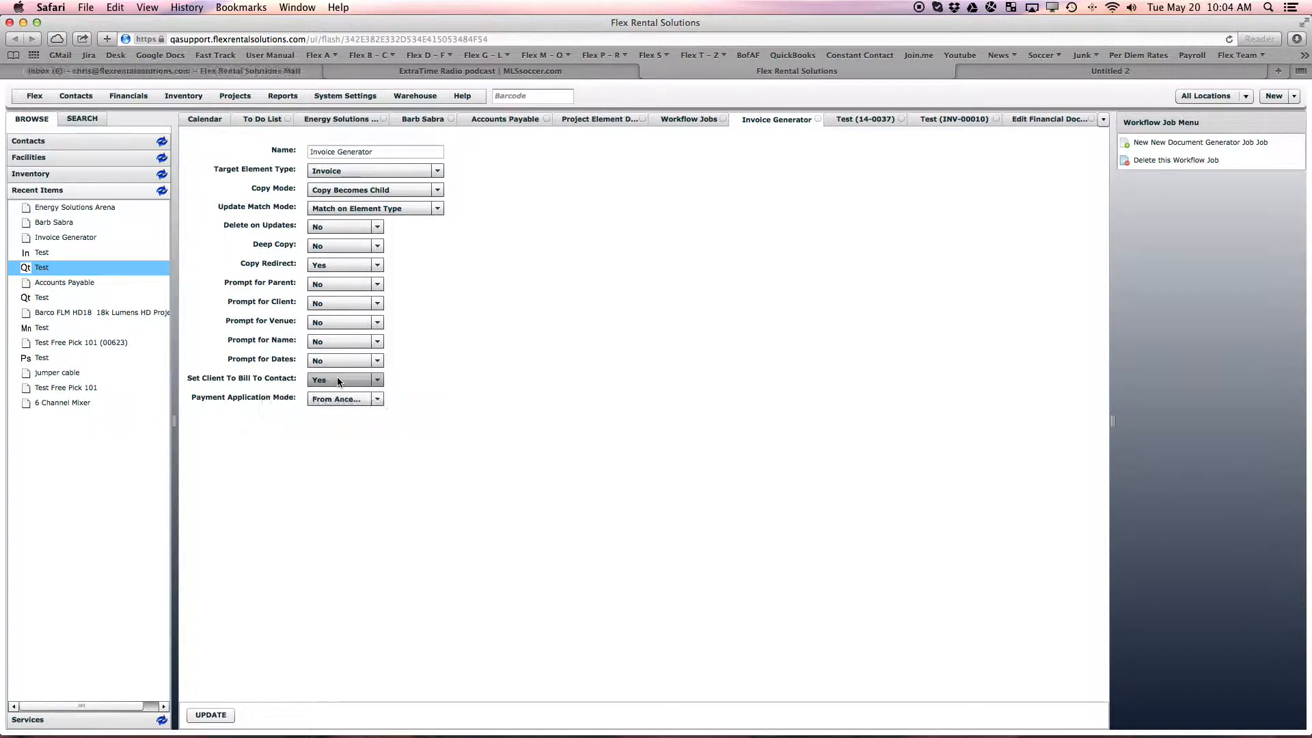
Compare the client block on the Test quote with the full client block on the Test invoice.
left_click(841, 122)
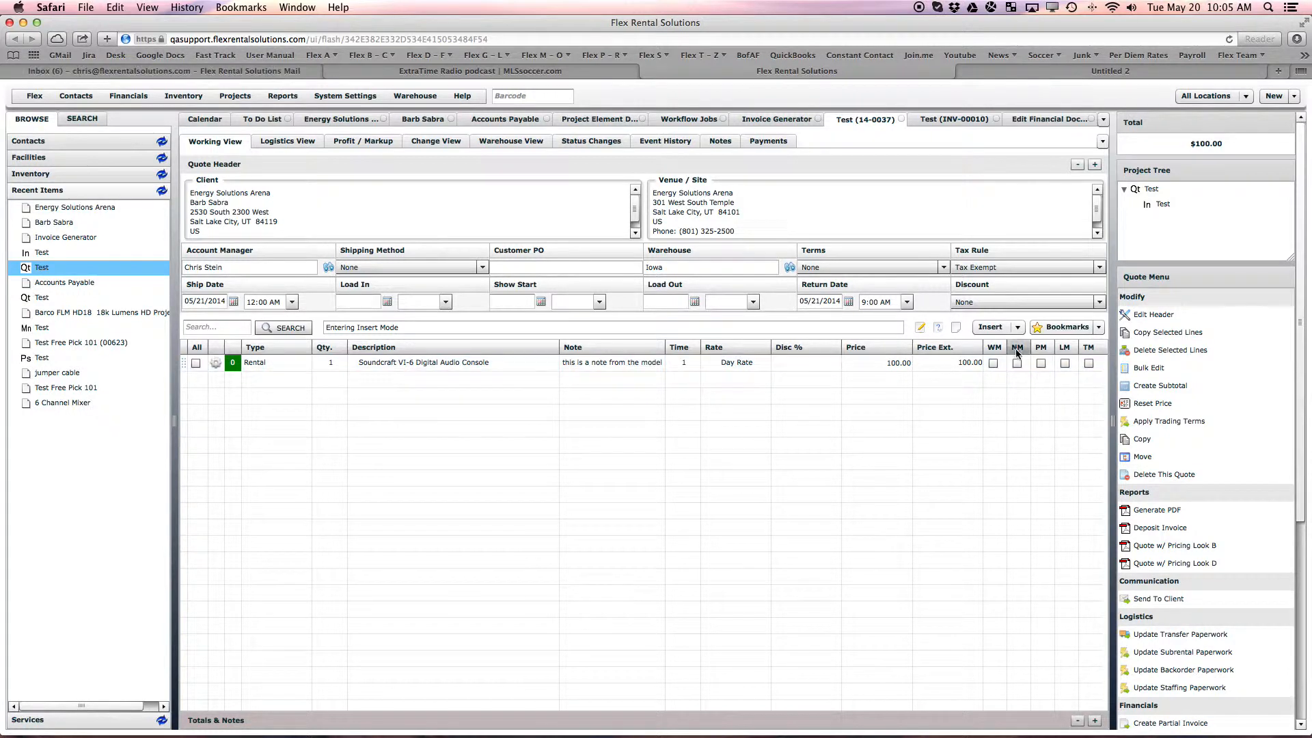
left_click(939, 120)
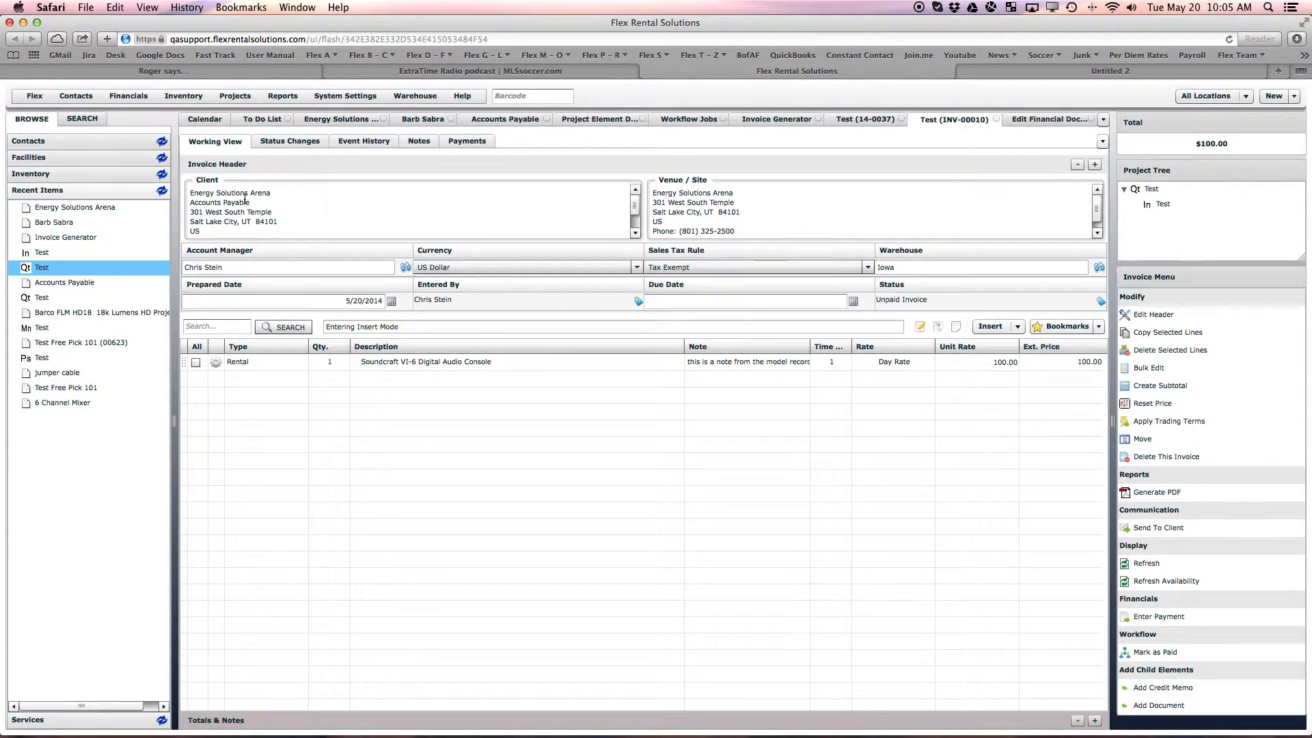
left_click_drag(268, 203, 191, 204)
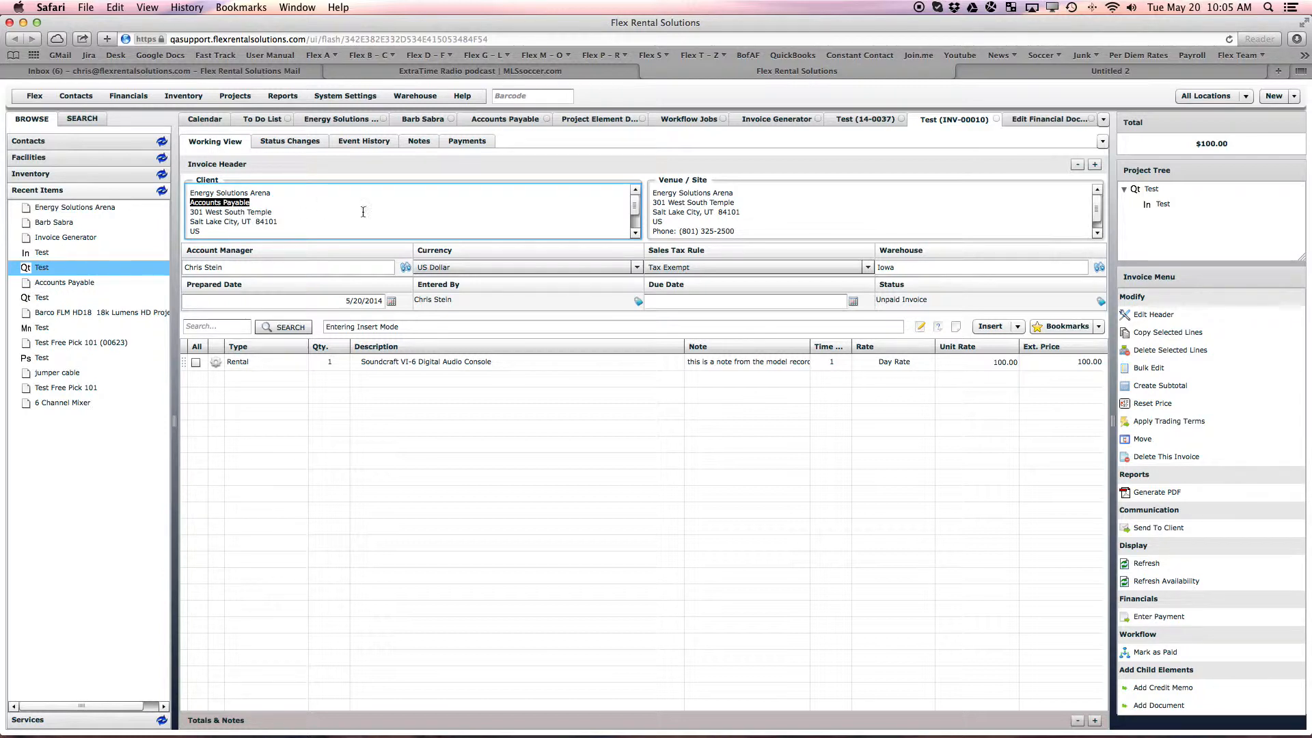
left_click_drag(636, 209, 636, 227)
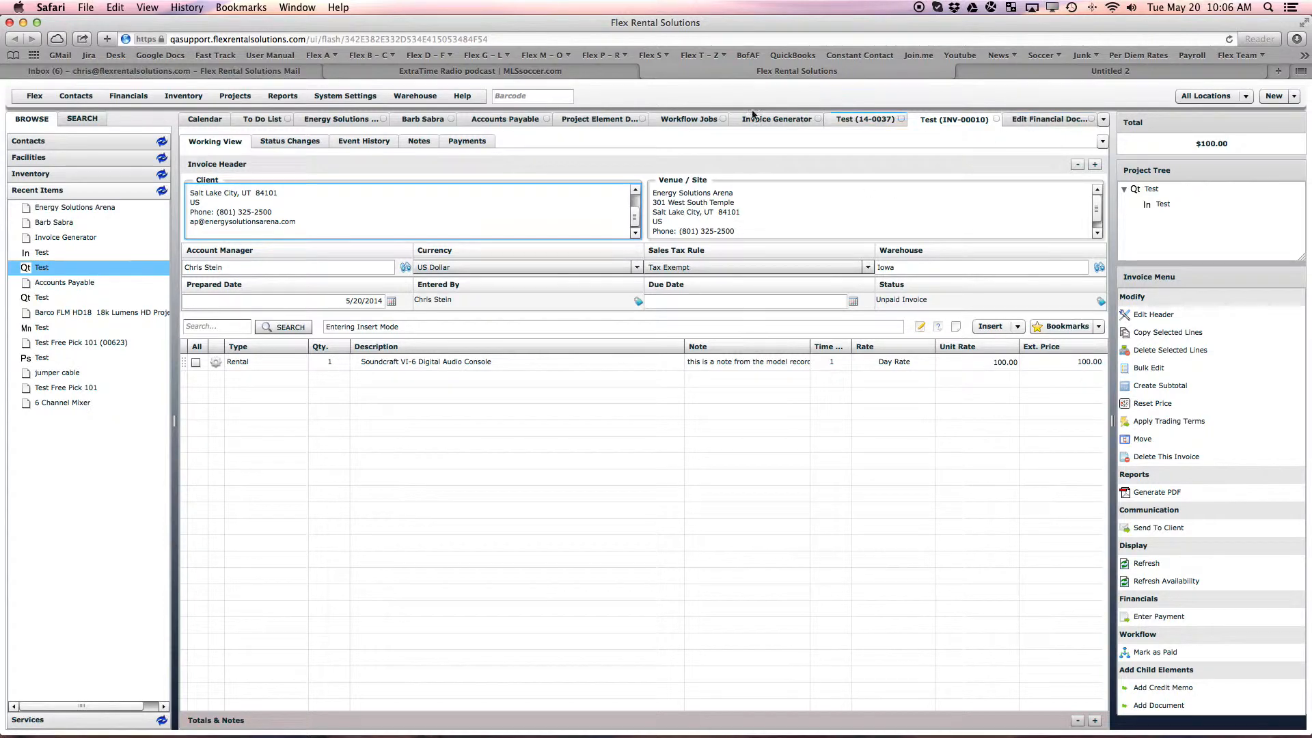
In the Quote element definition's Contact Associations, enable the Bill To association and set its caption to "Bill To".
left_click(244, 98)
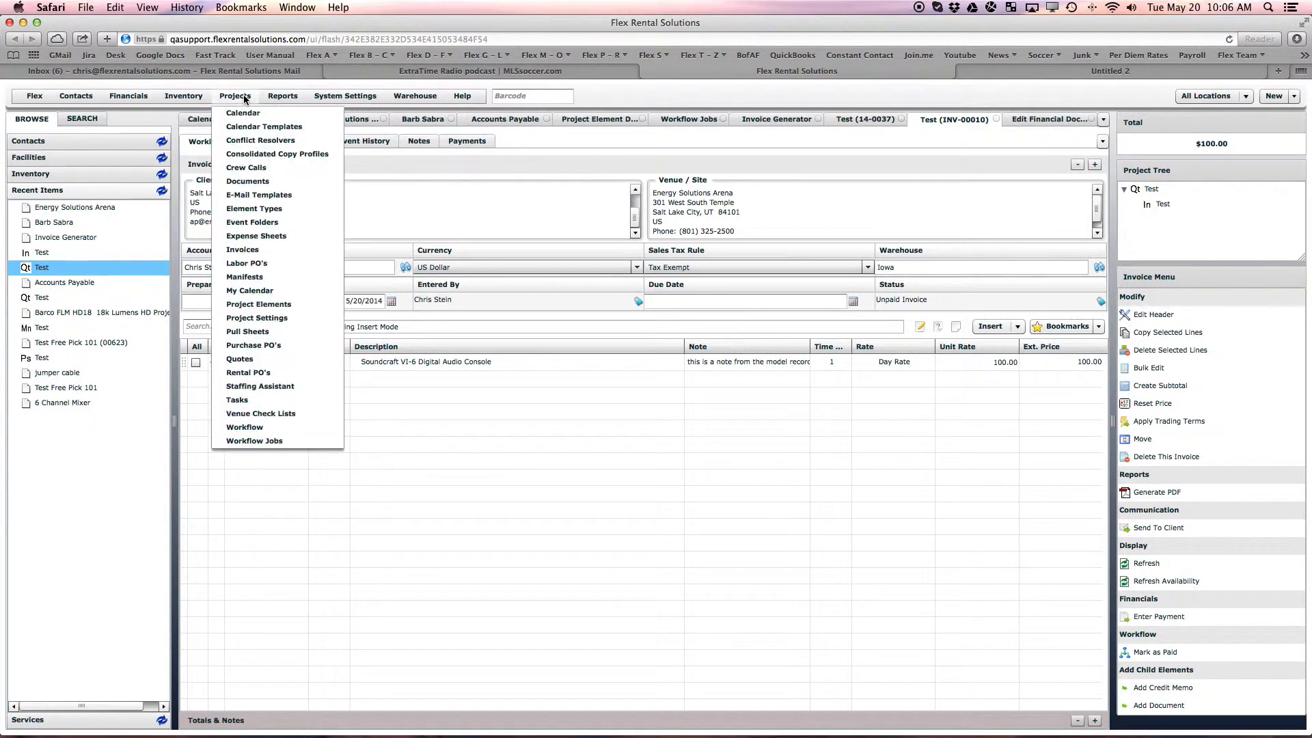
left_click(271, 305)
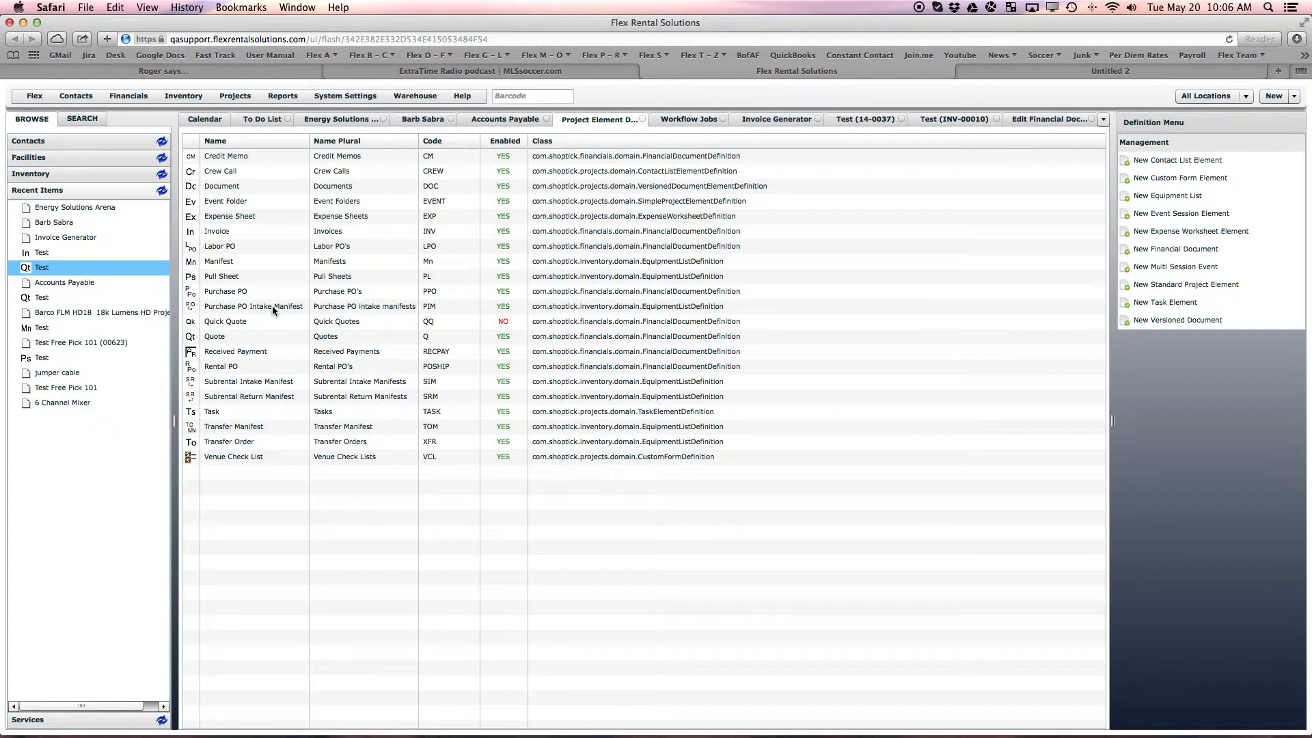
double_click(221, 337)
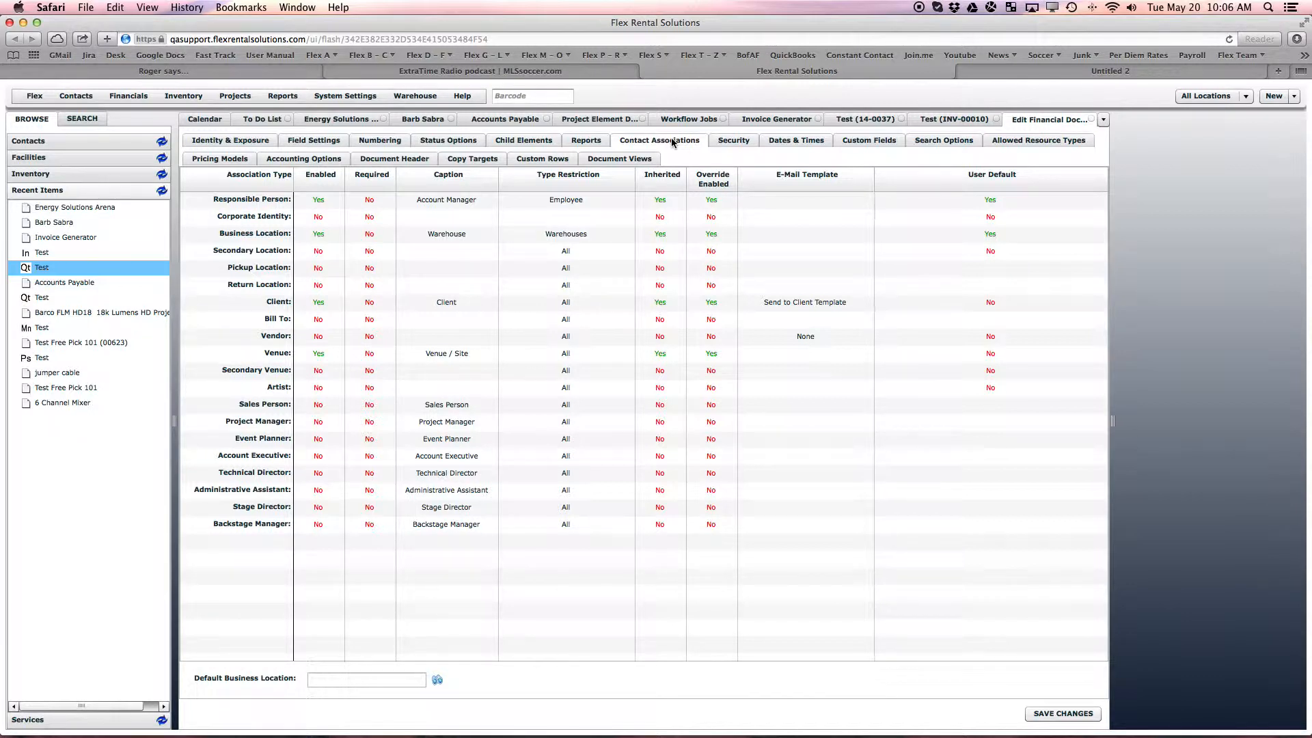
left_click(319, 321)
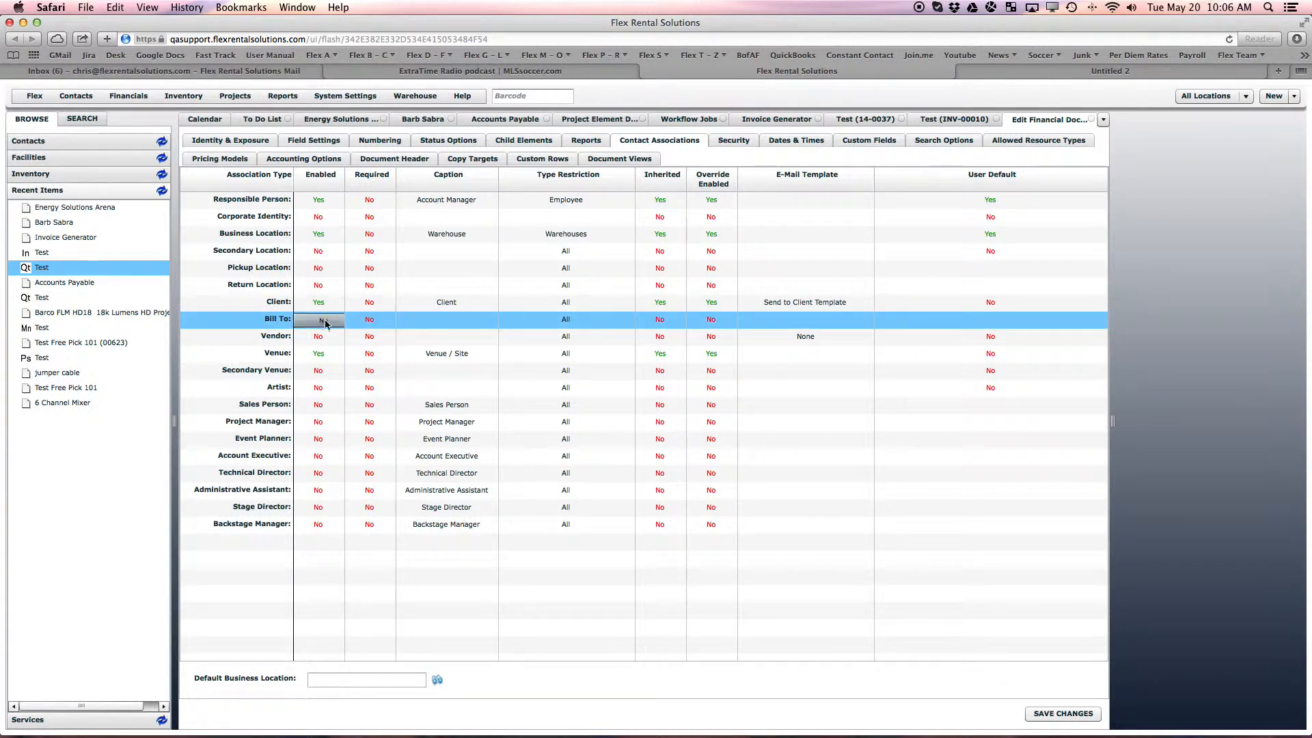
left_click(327, 349)
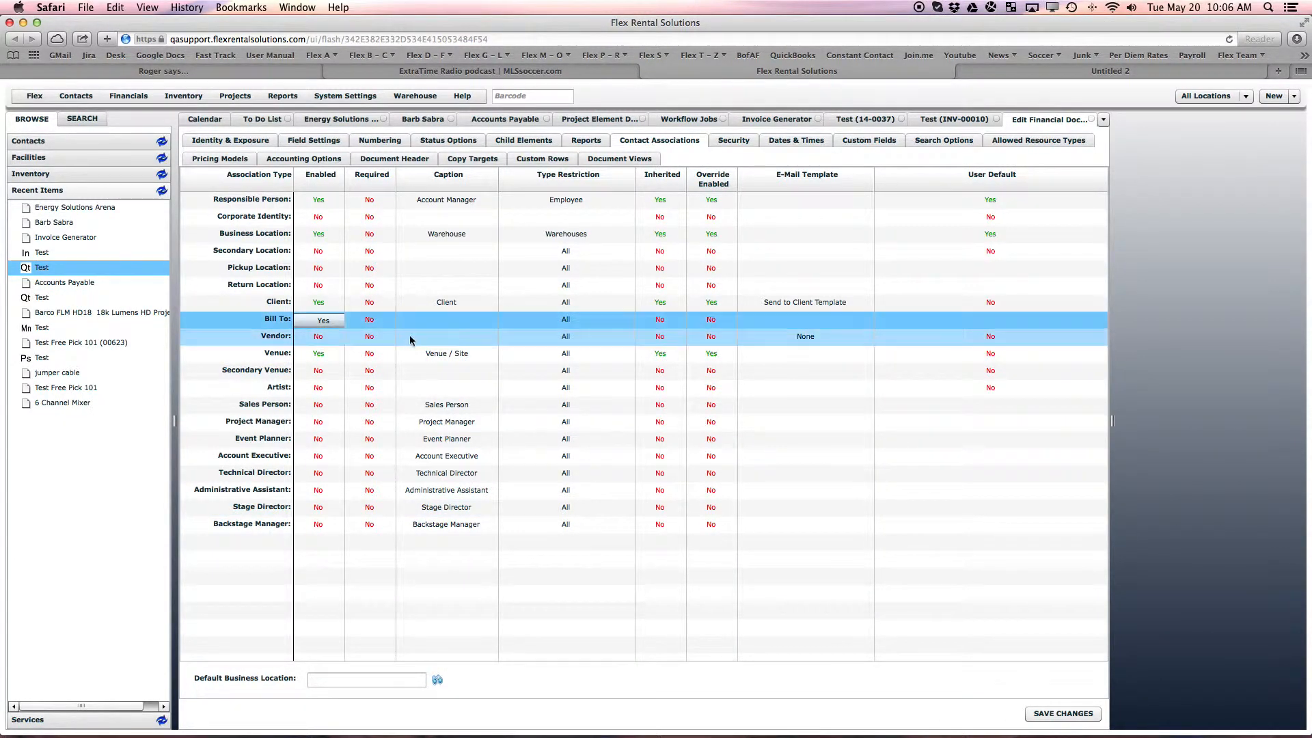
left_click(438, 320)
type("Bill")
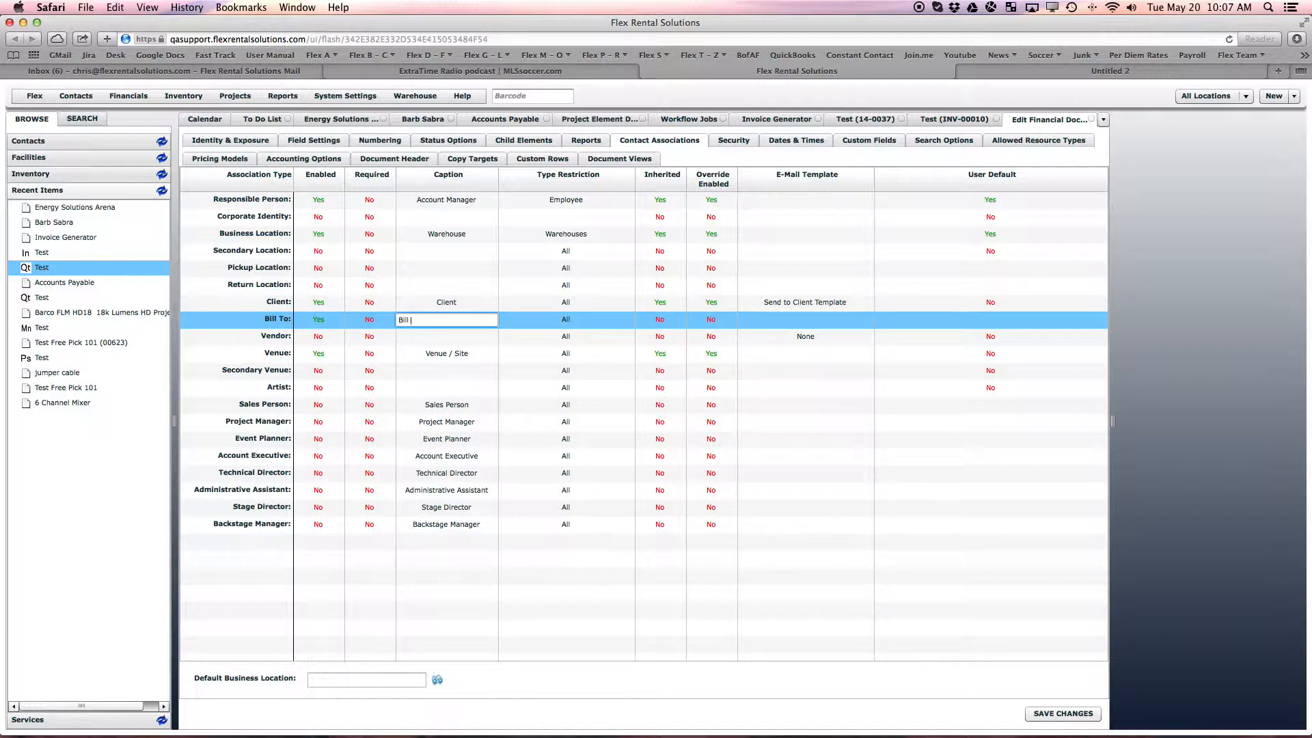
type(" To")
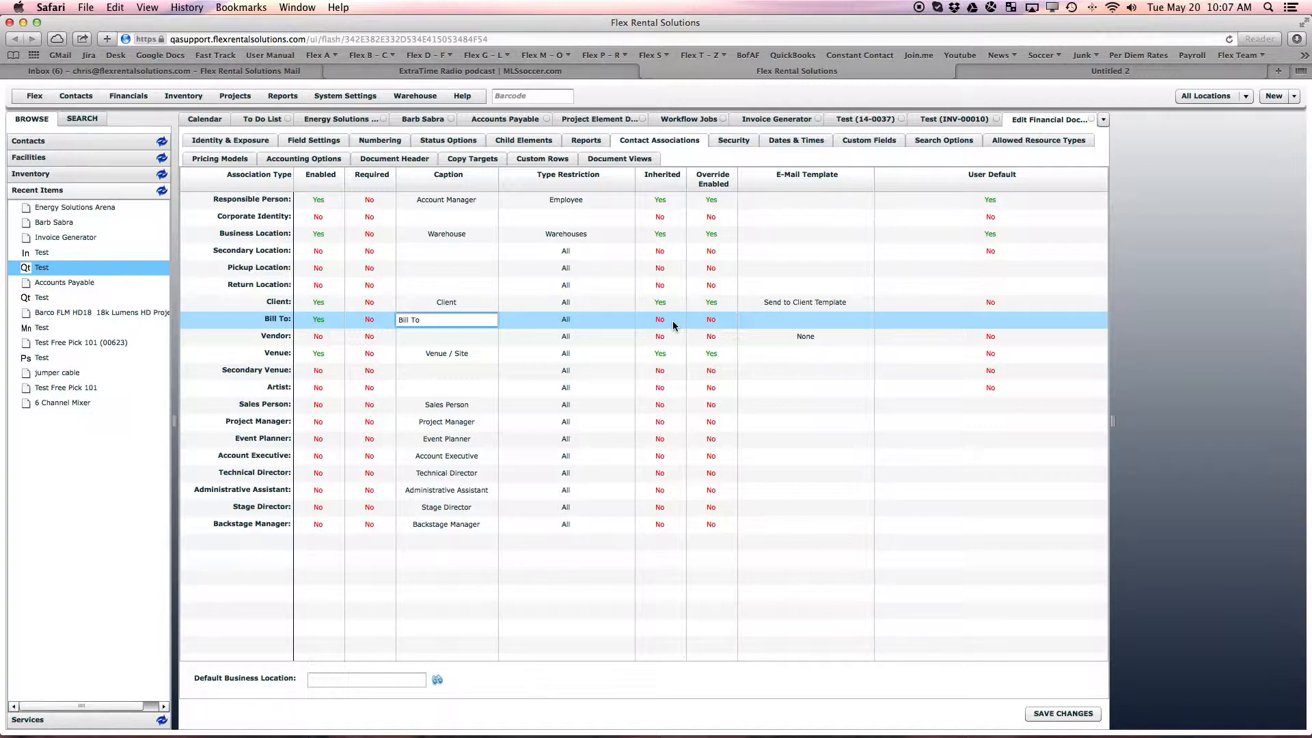
Set Inherited and Override Enabled to Yes for the Bill To association, and save the Quote definition.
left_click(668, 325)
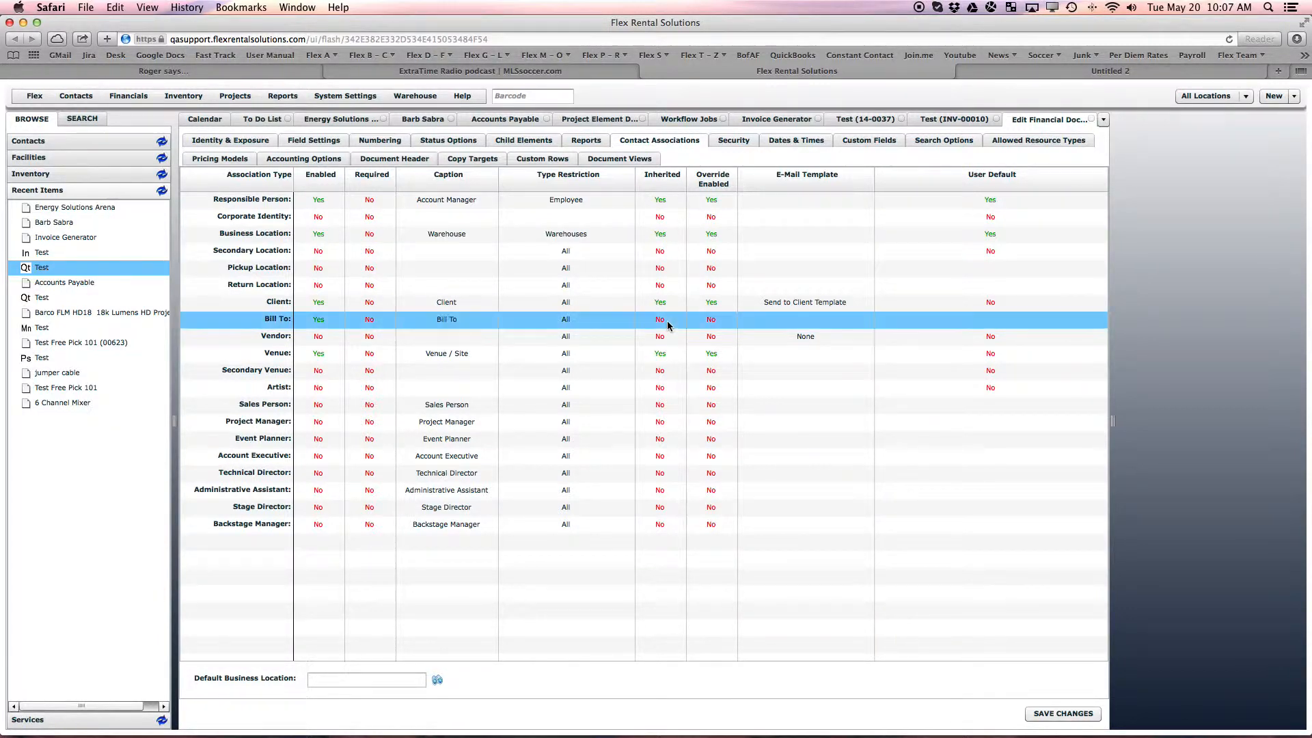
left_click(668, 325)
left_click(679, 354)
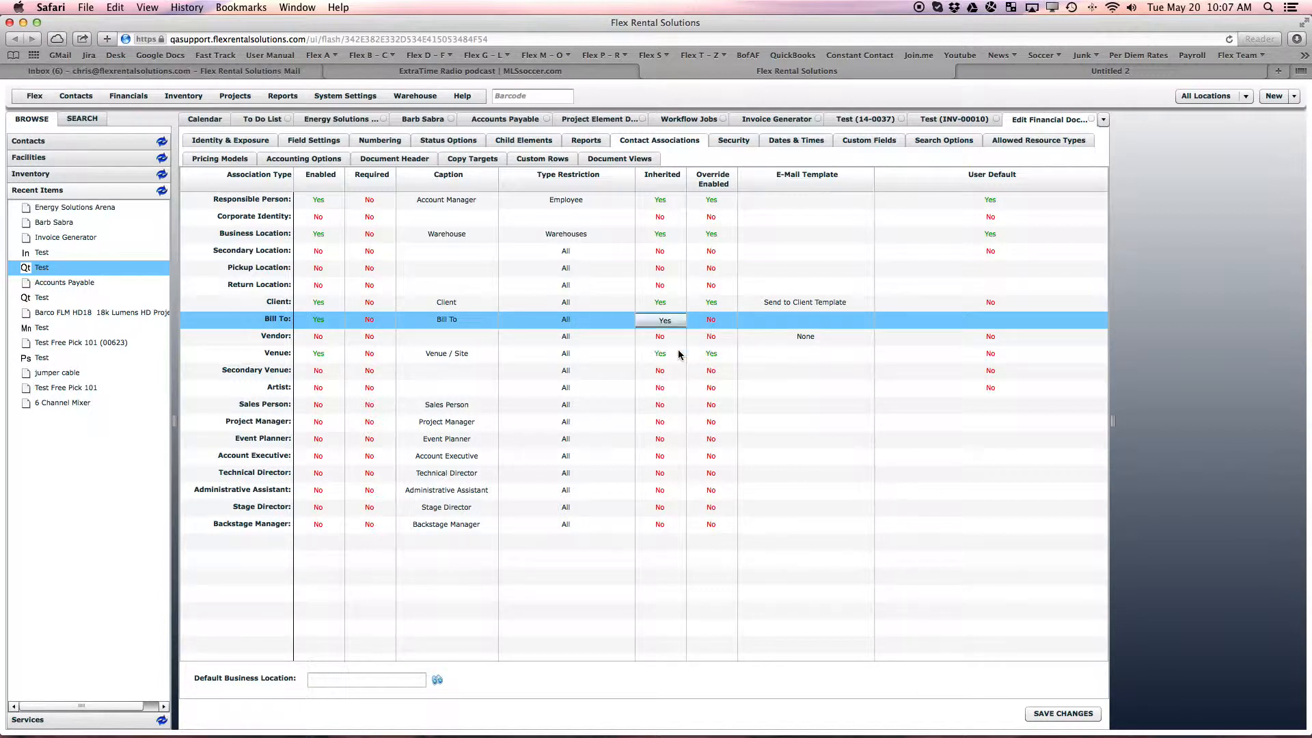
left_click(709, 323)
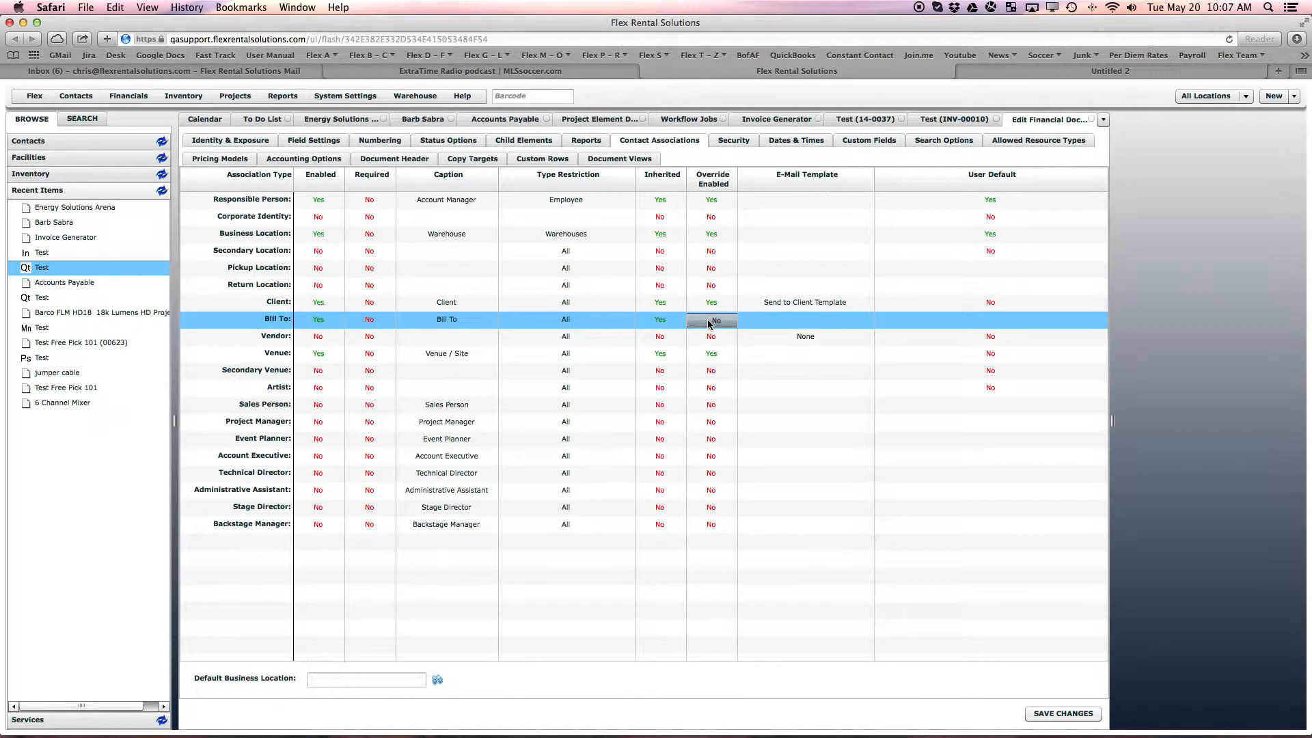
left_click(709, 323)
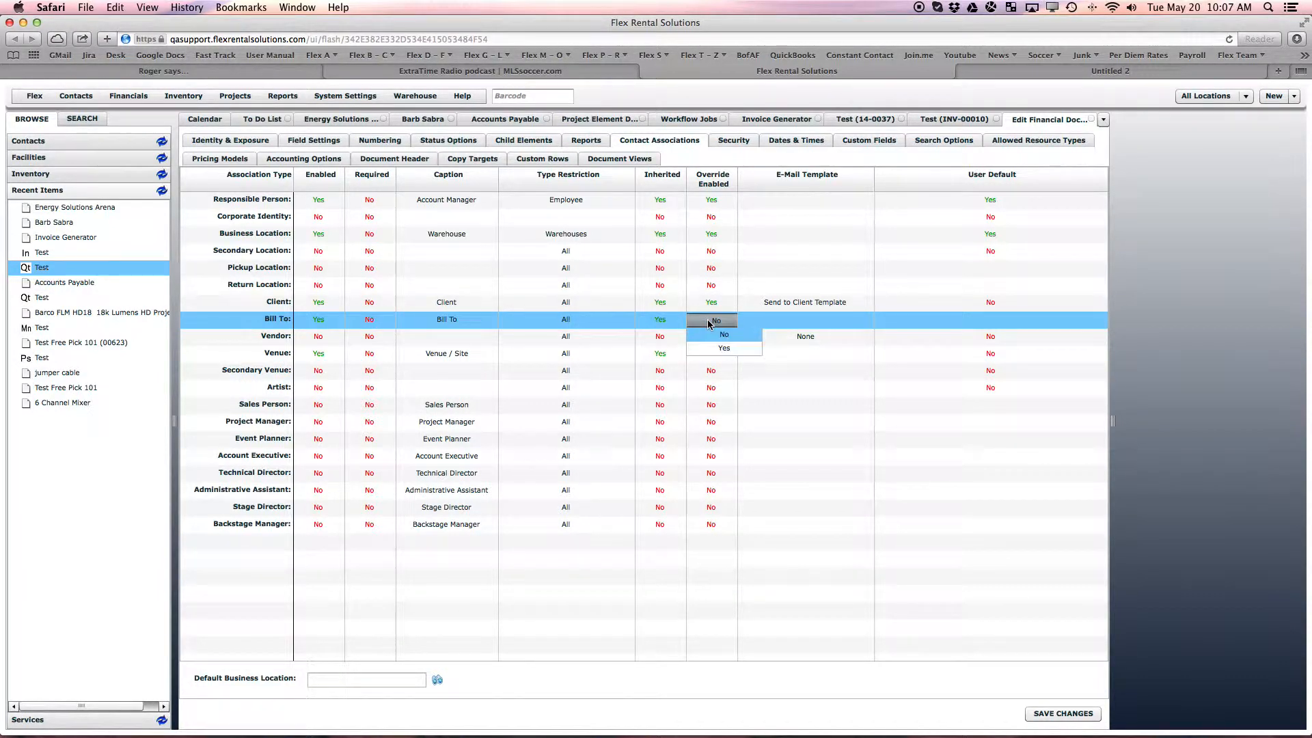
left_click(716, 353)
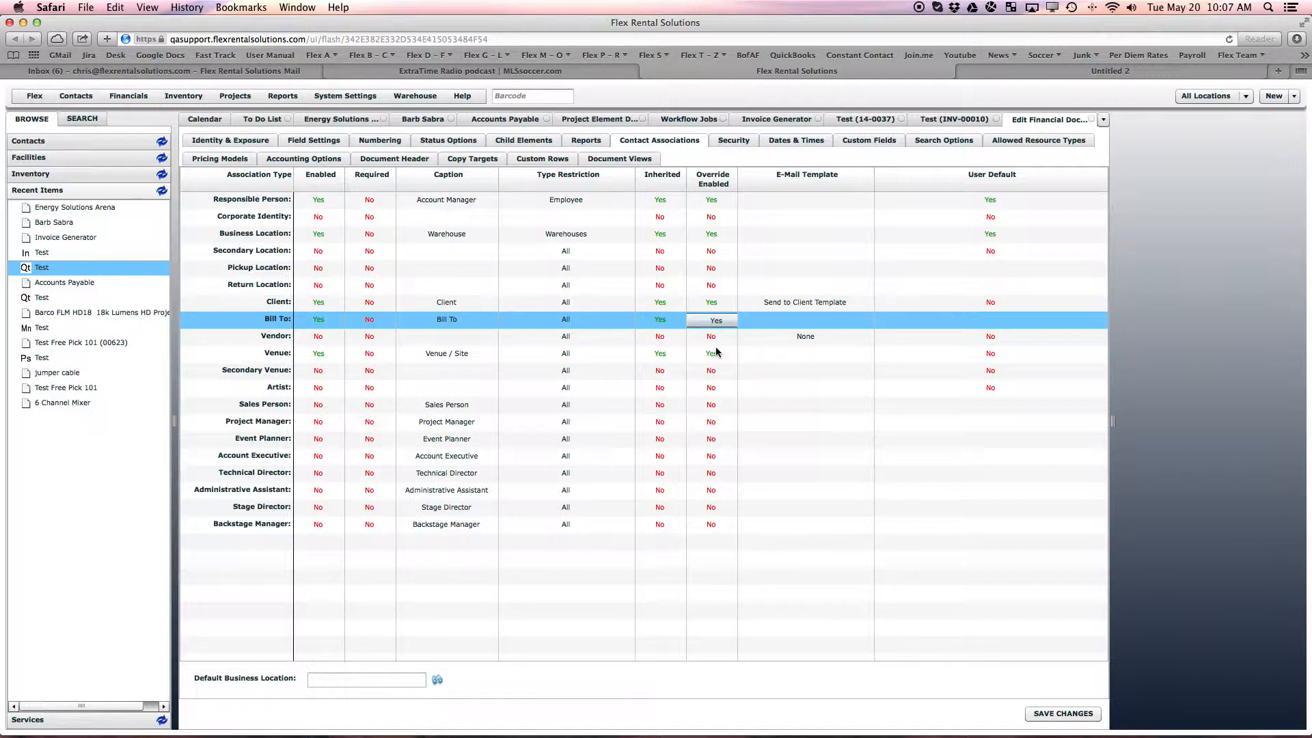
left_click(1050, 712)
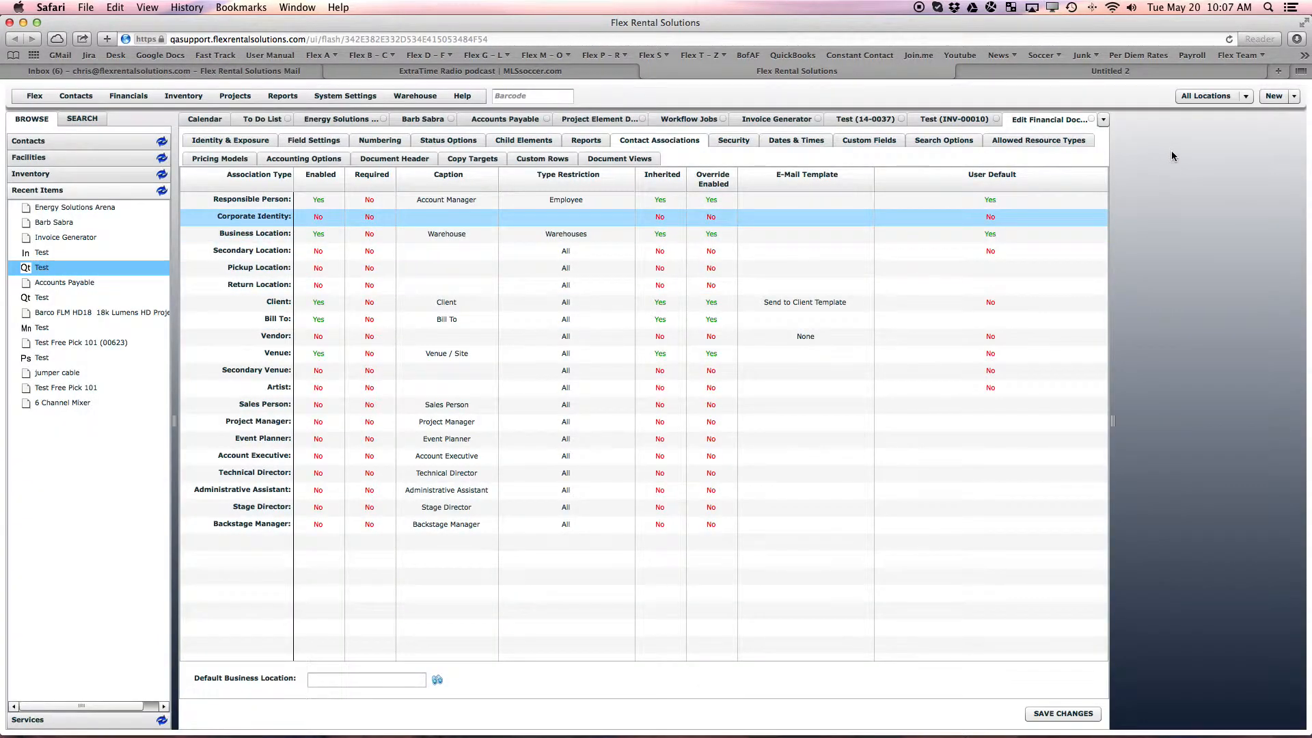
left_click(1270, 97)
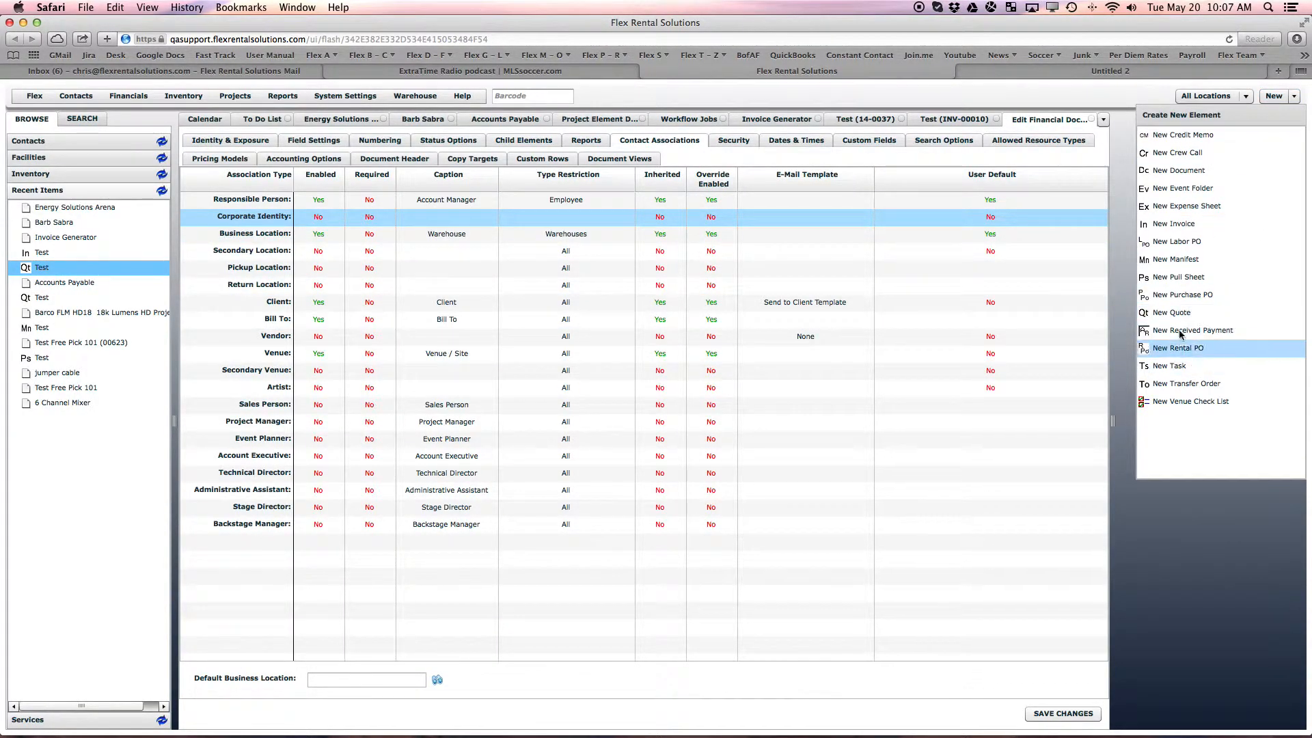
left_click(1175, 315)
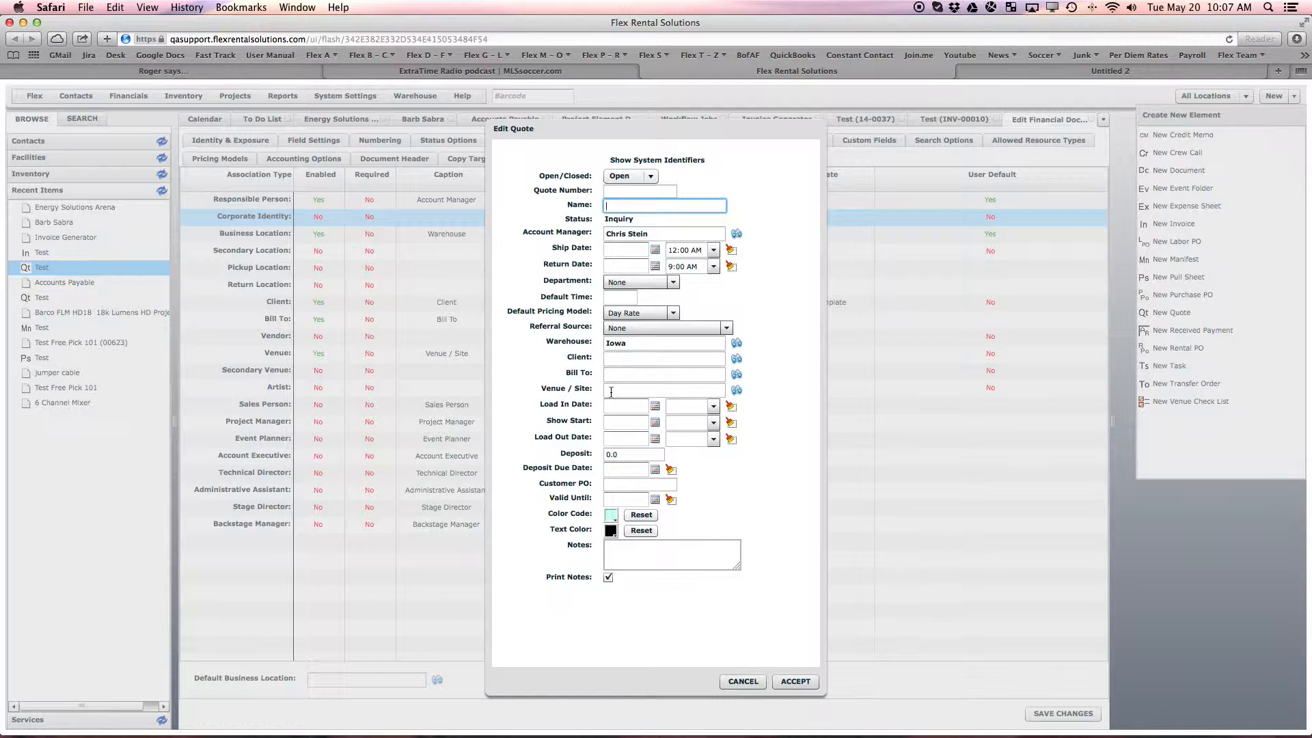
type("T")
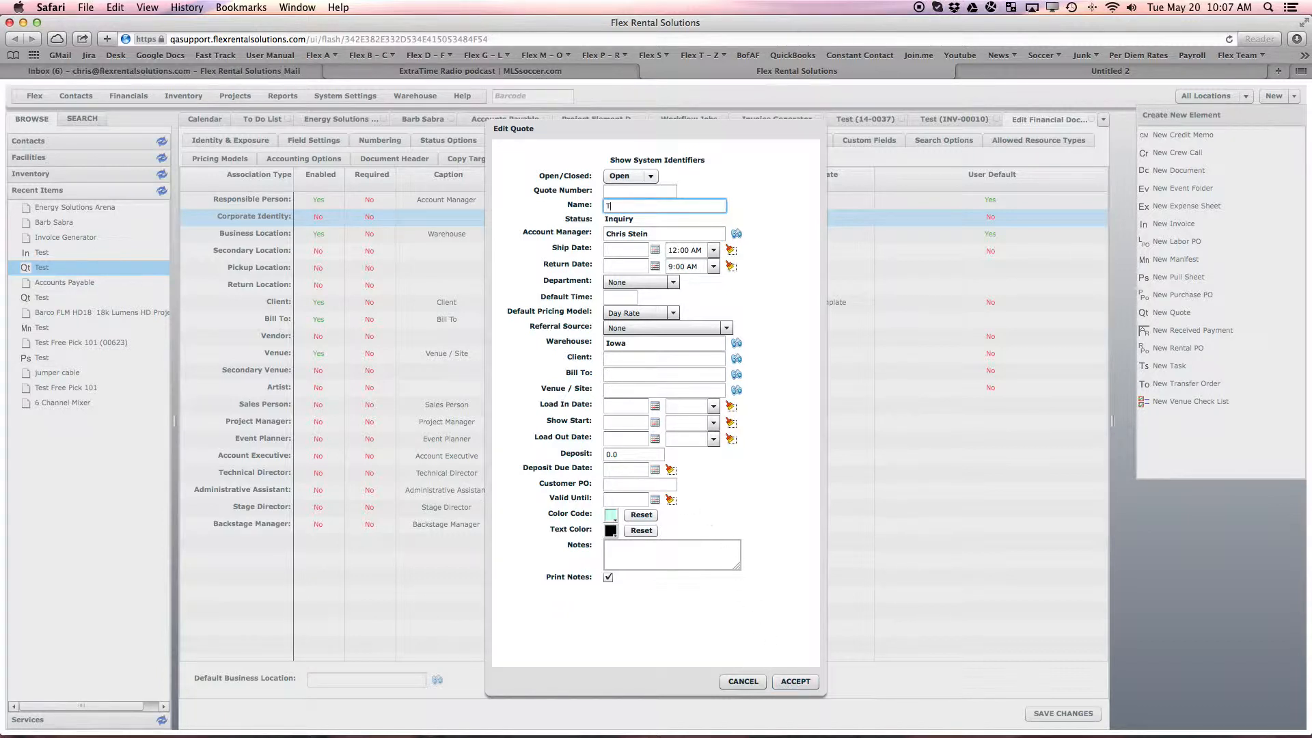
type("est")
left_click(744, 681)
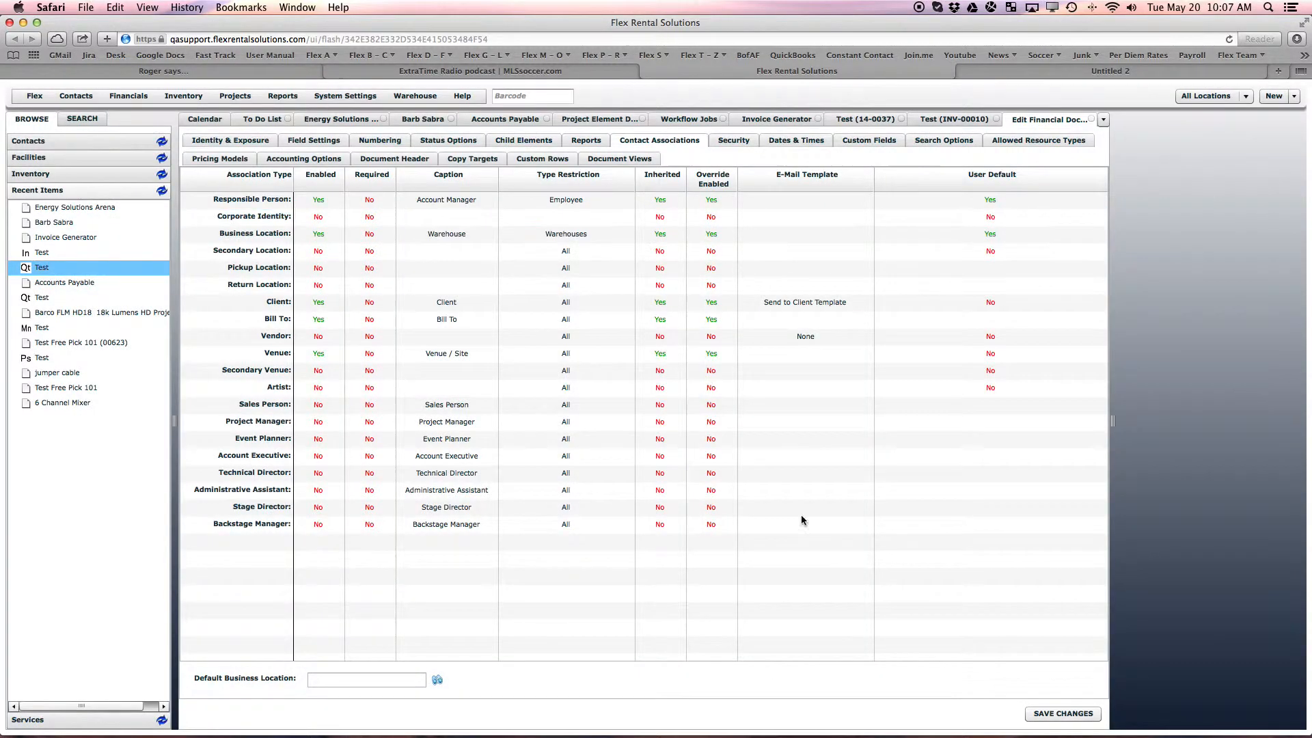
Check the Bill To field in the existing Test quote's header, and leave the header without making changes.
left_click(855, 120)
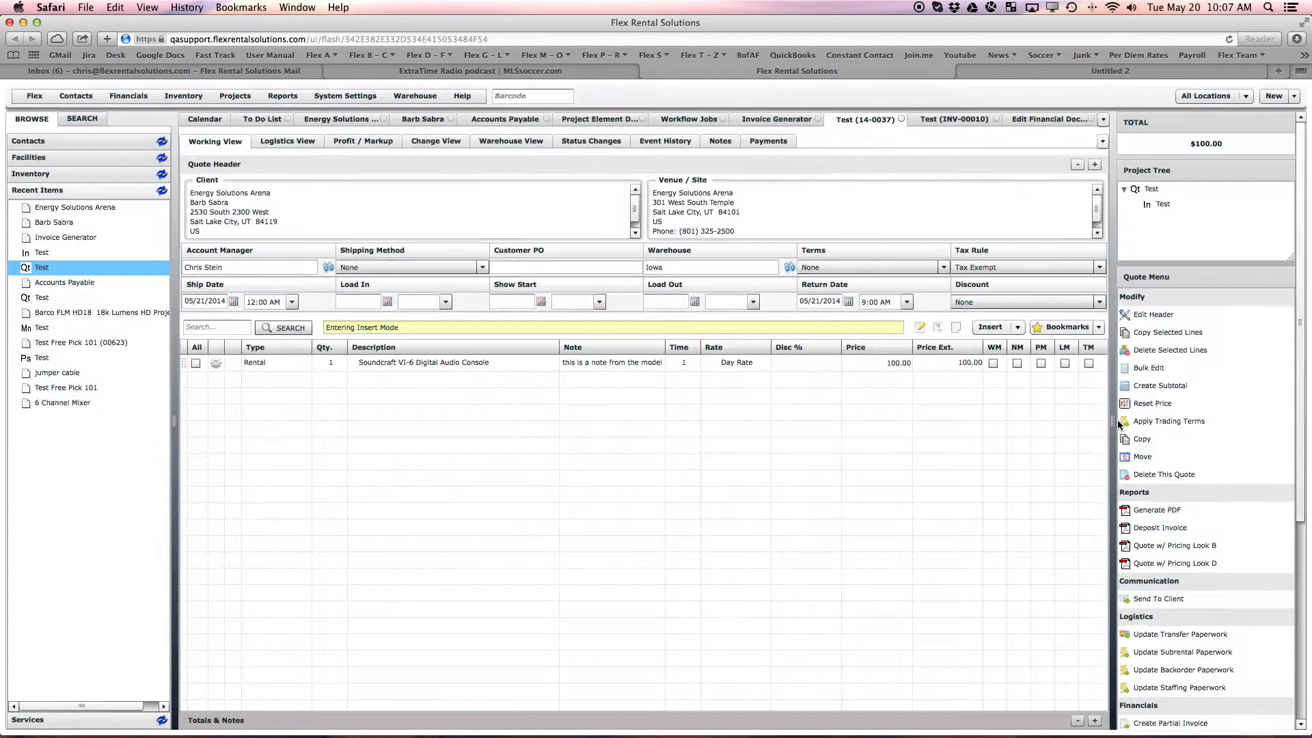
left_click(1154, 316)
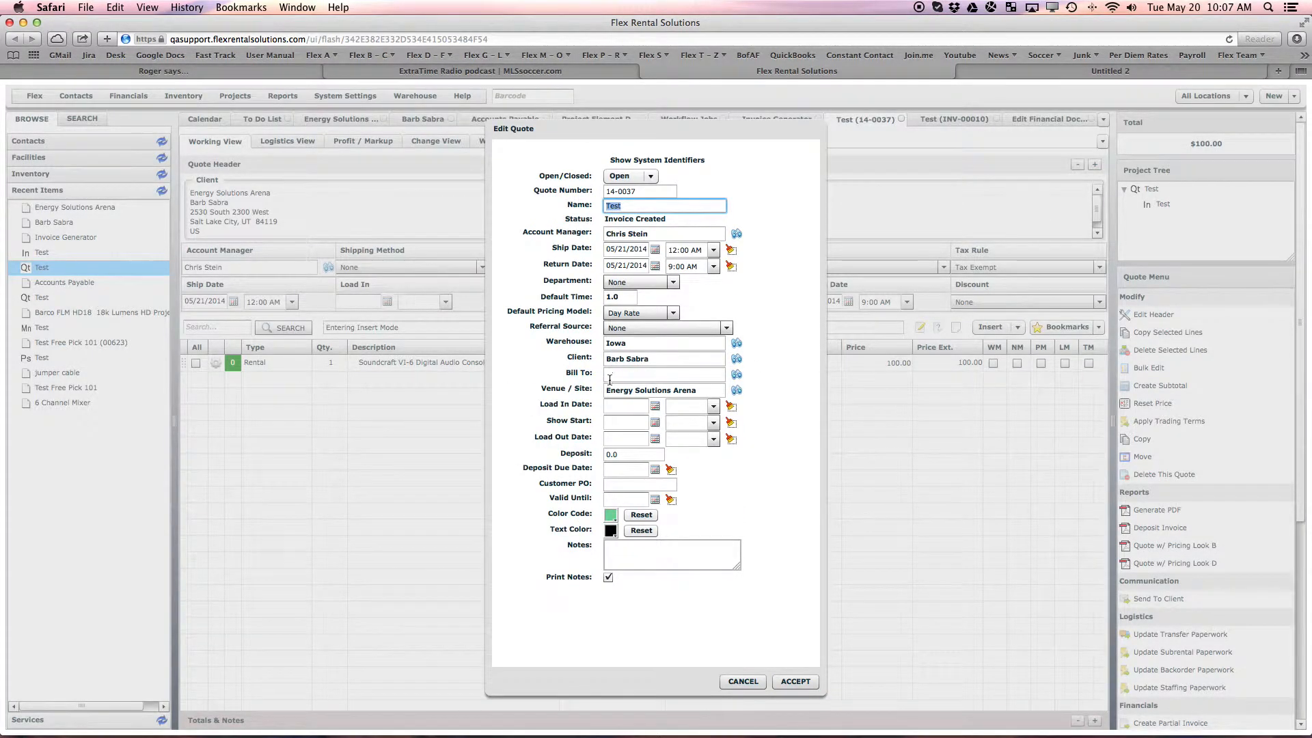
left_click(743, 681)
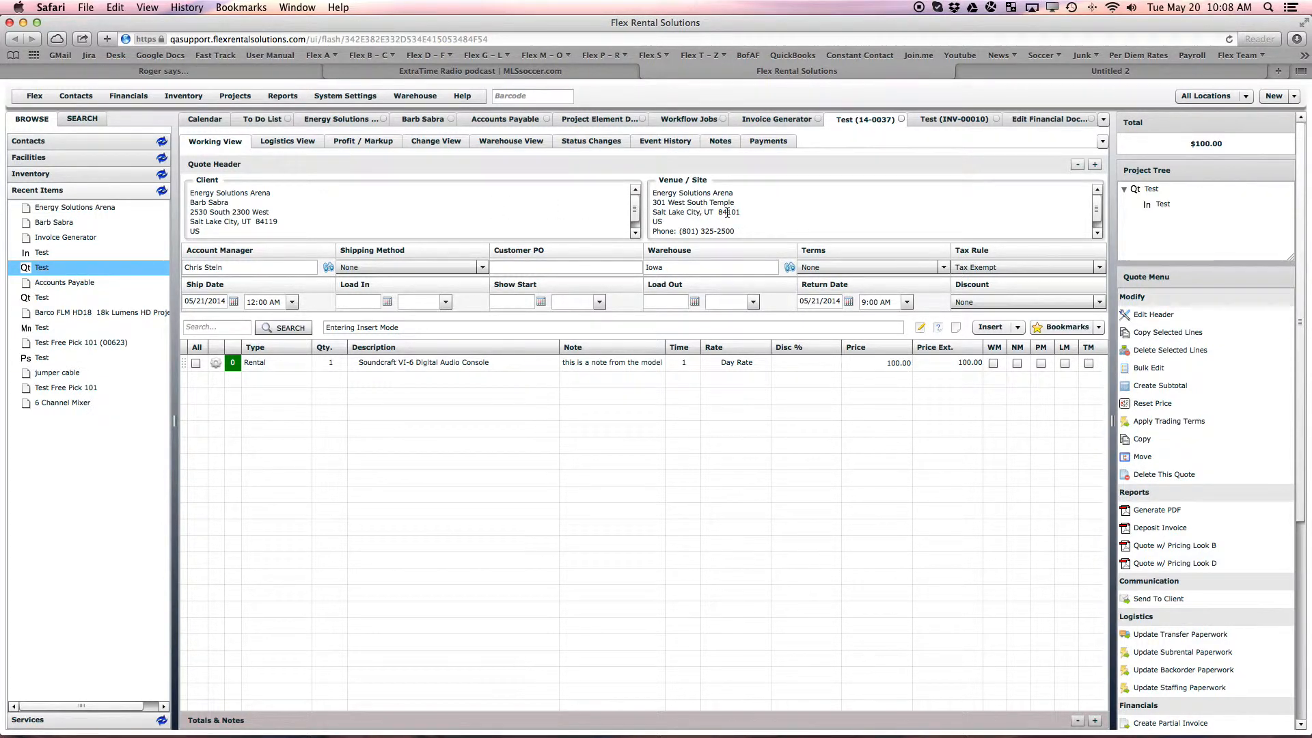
Compare the address settings in the Quote definition's Document Header with the Client and Venue / Site blocks on the Test quote.
left_click(1036, 121)
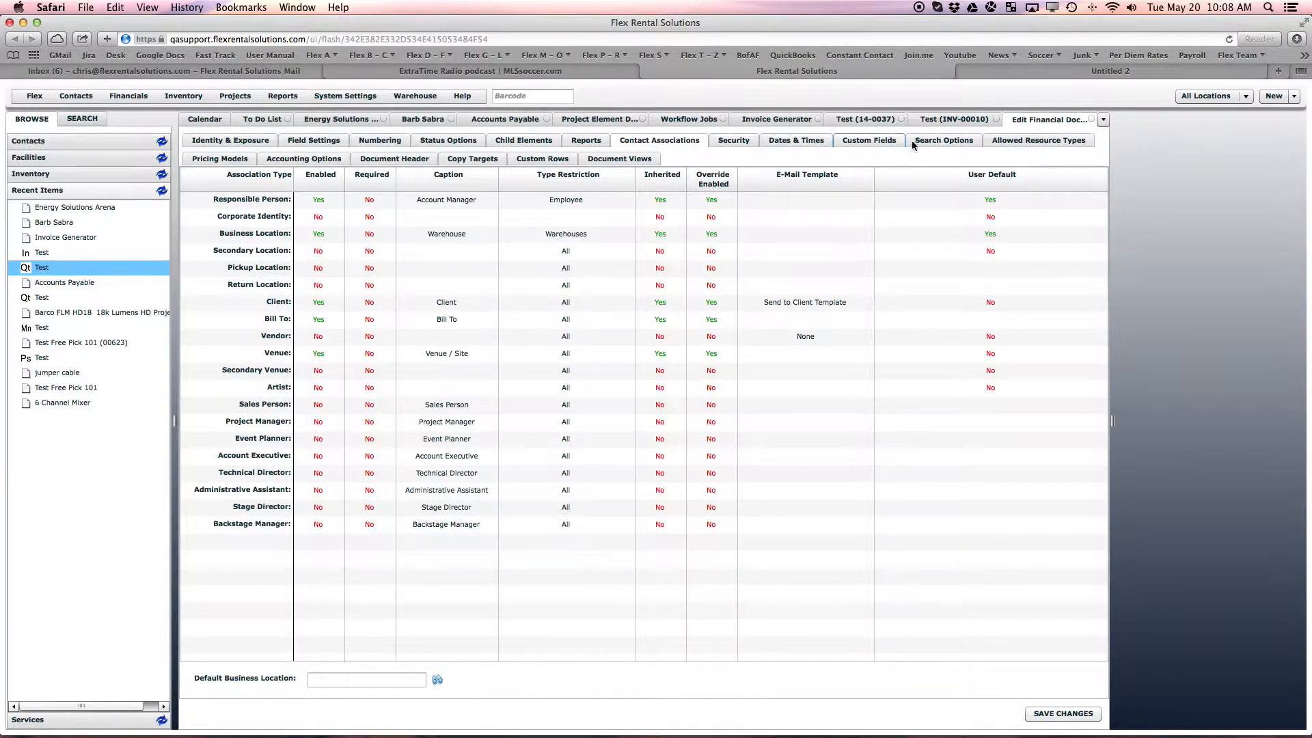
left_click(401, 160)
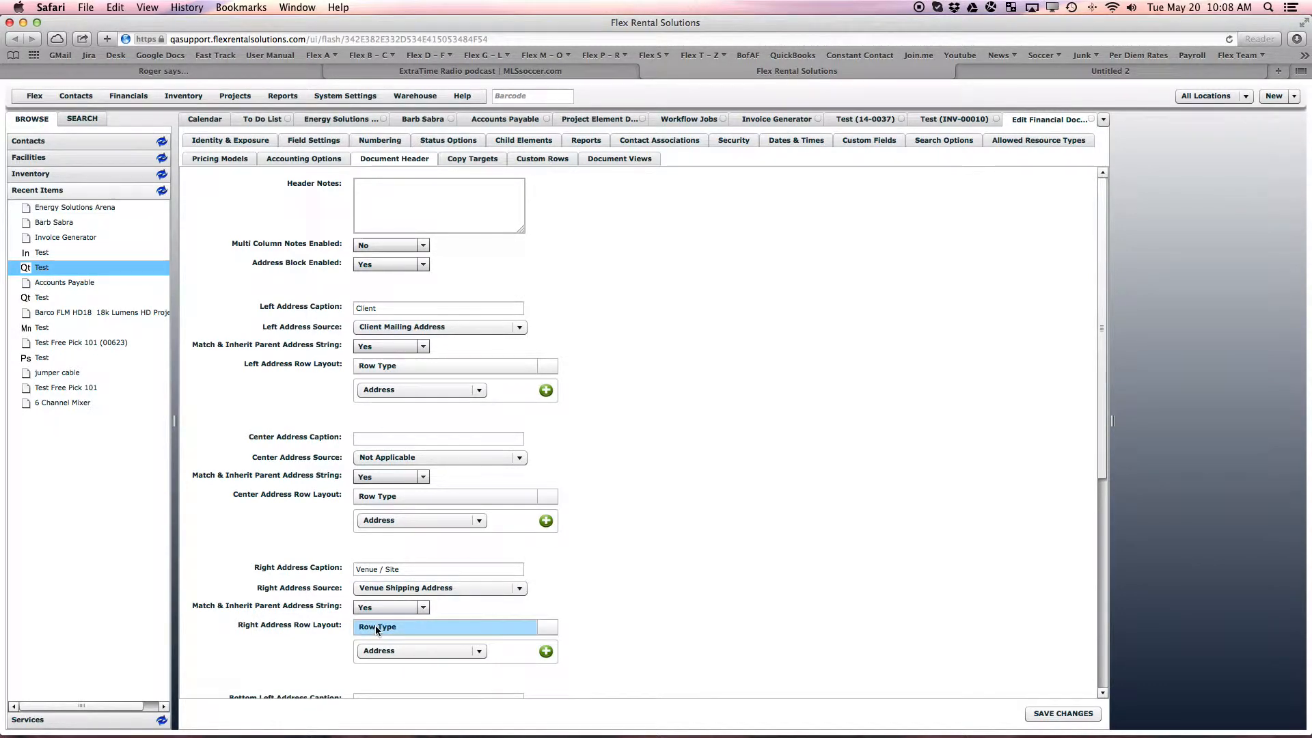
left_click(849, 121)
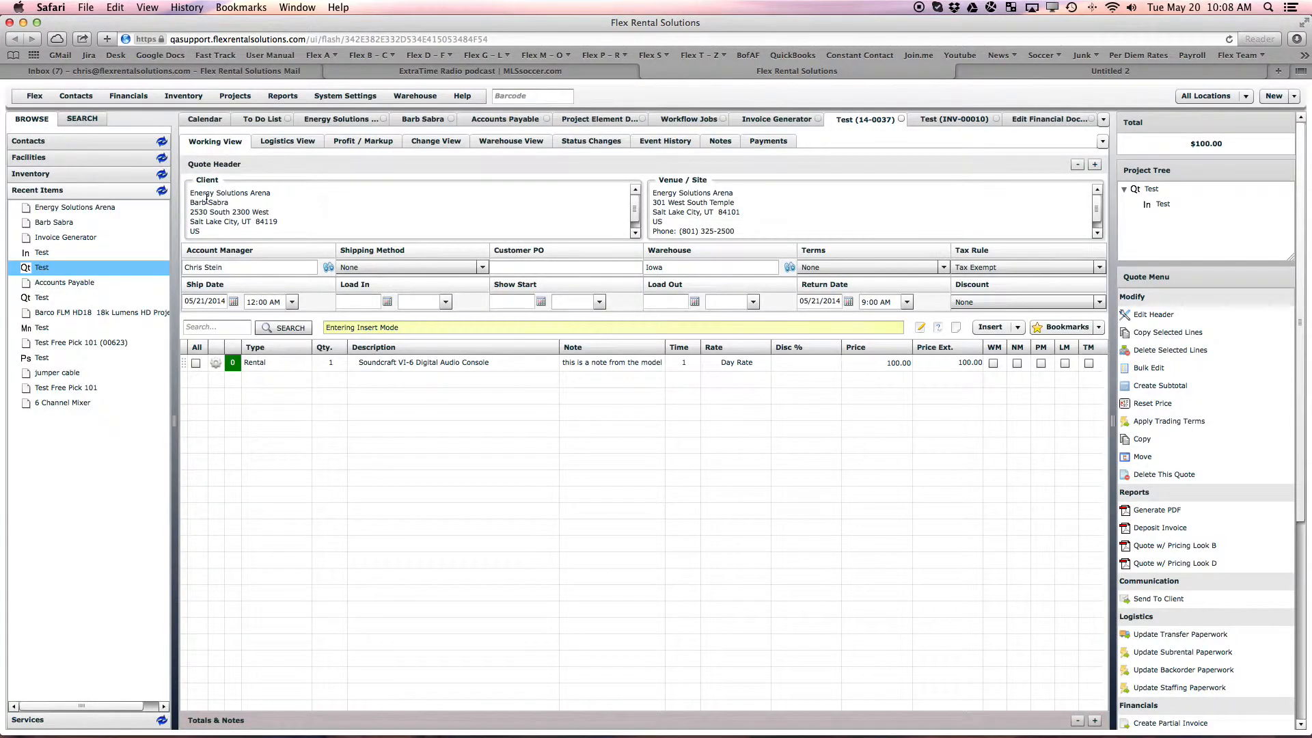
left_click(1043, 119)
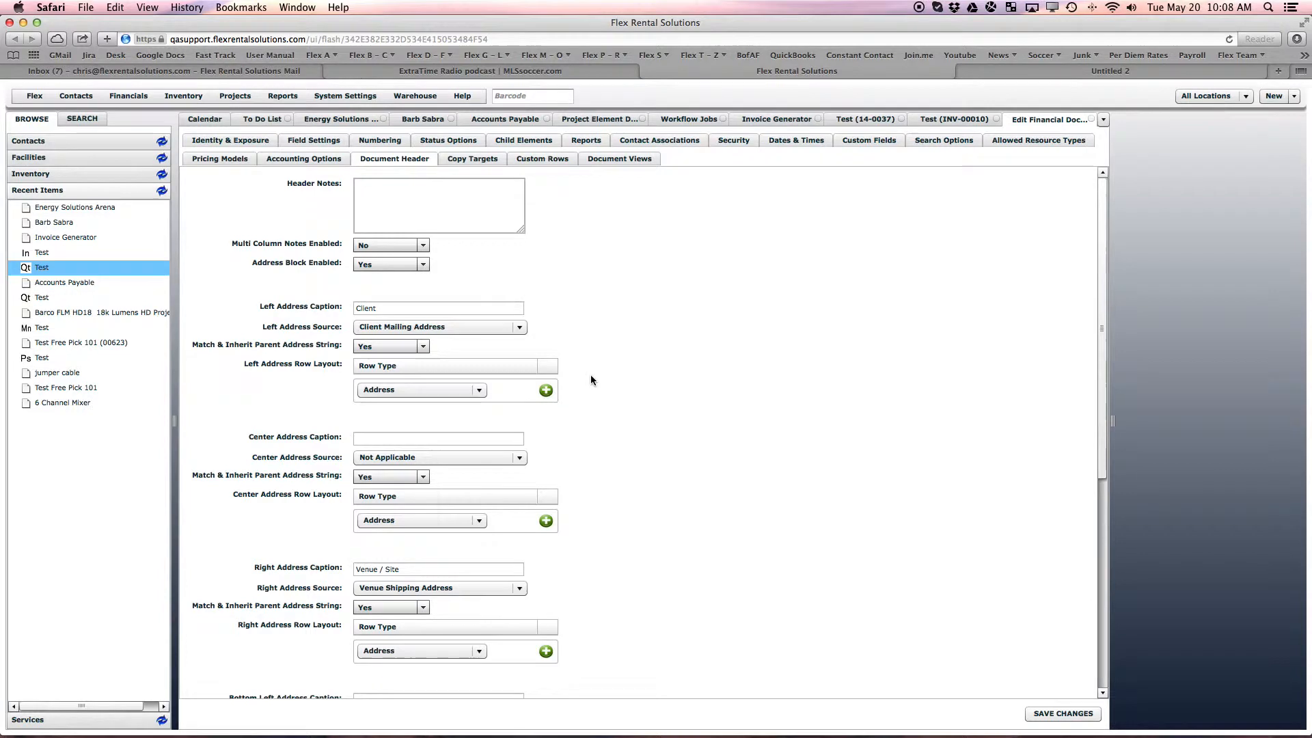
In the Quote definition's Document Header, set the center address caption to "Bill To" and its source to Bill To Address.
left_click(377, 438)
type("E")
type("ill")
left_click(390, 460)
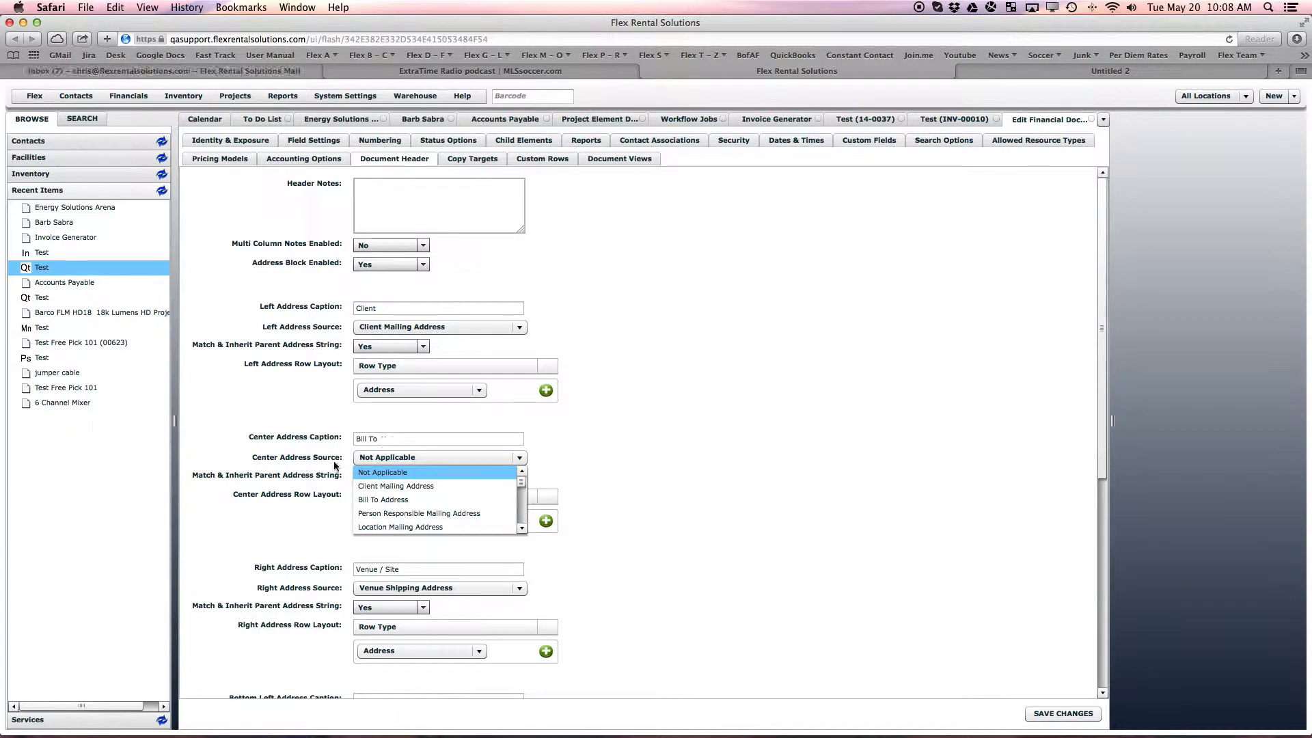
left_click(396, 503)
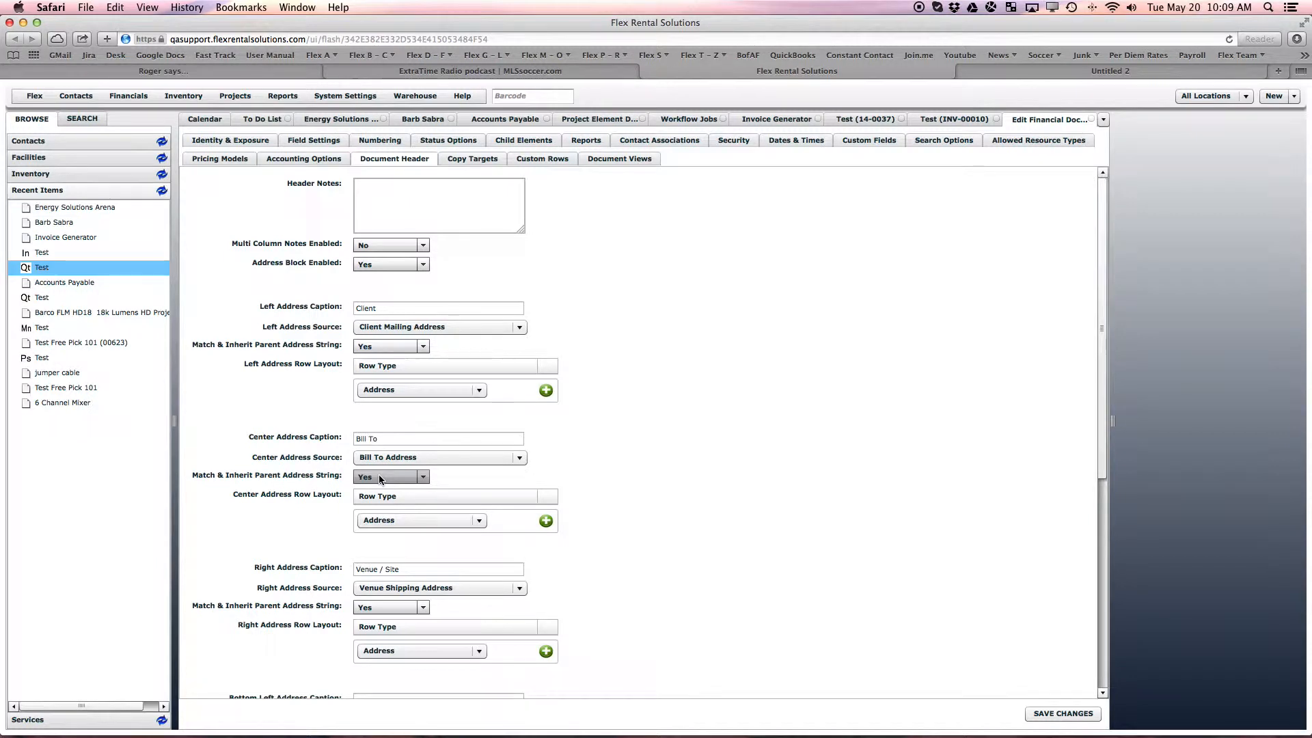
Review the row types available for the center address row layout, and add an Address row.
left_click(419, 521)
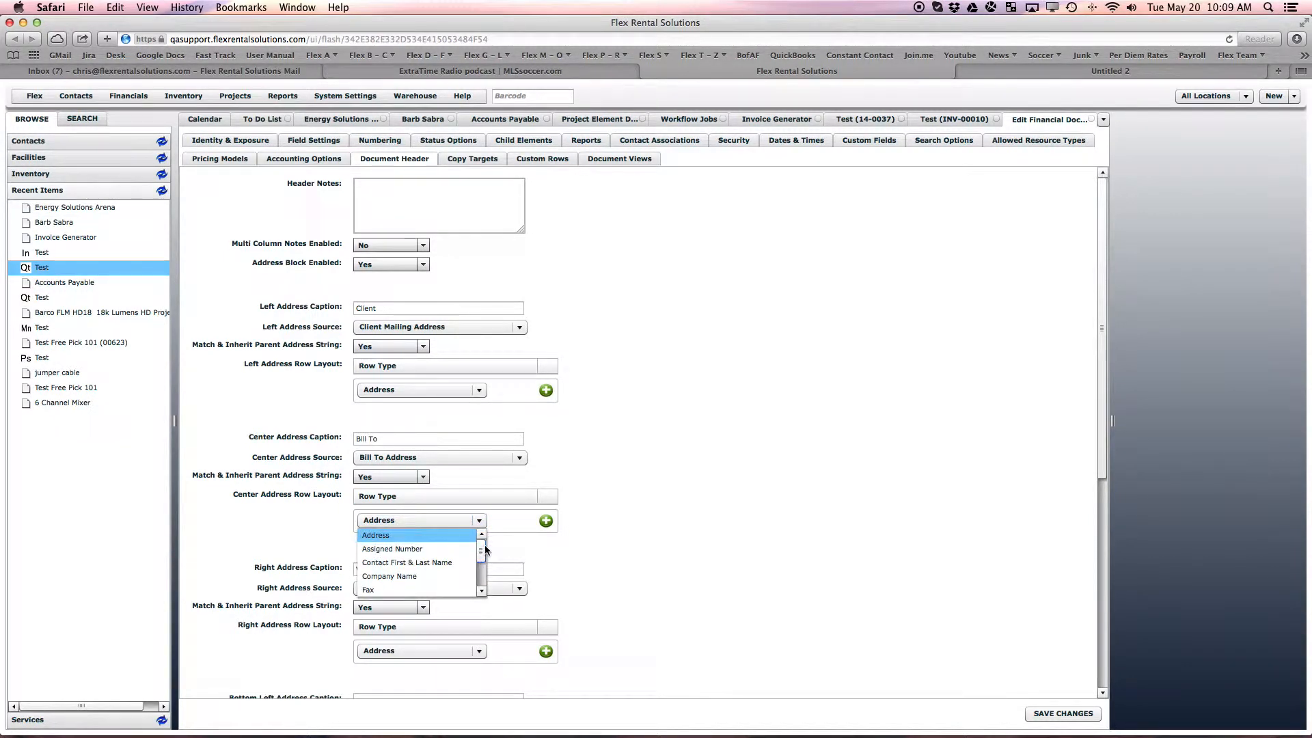
left_click_drag(485, 549, 485, 568)
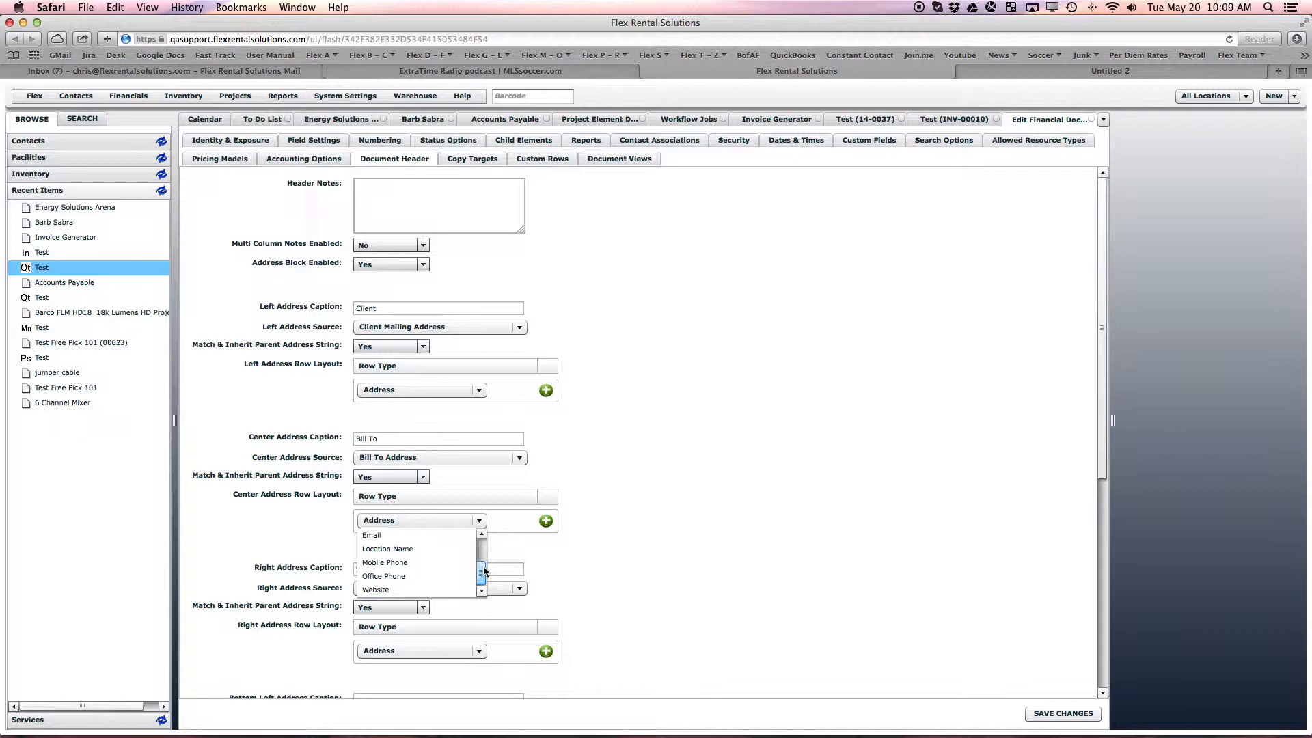
left_click_drag(482, 566, 482, 539)
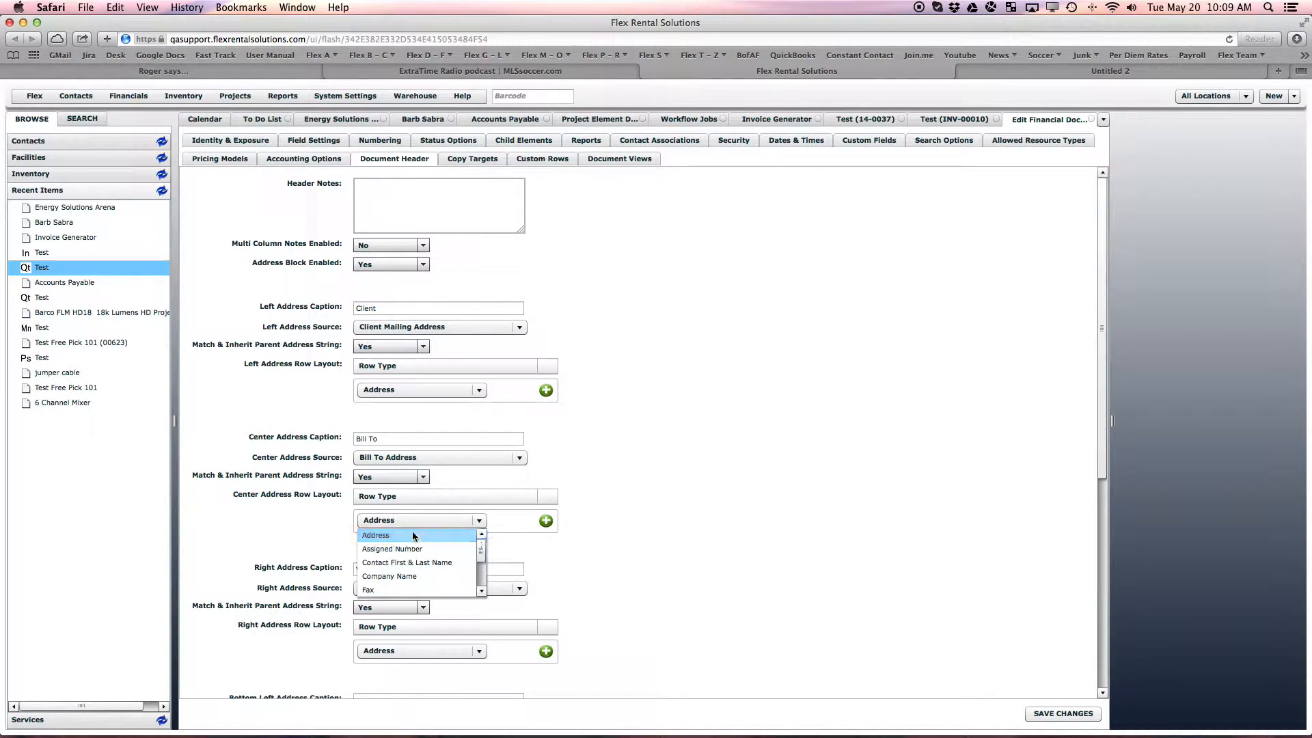
key("Escape")
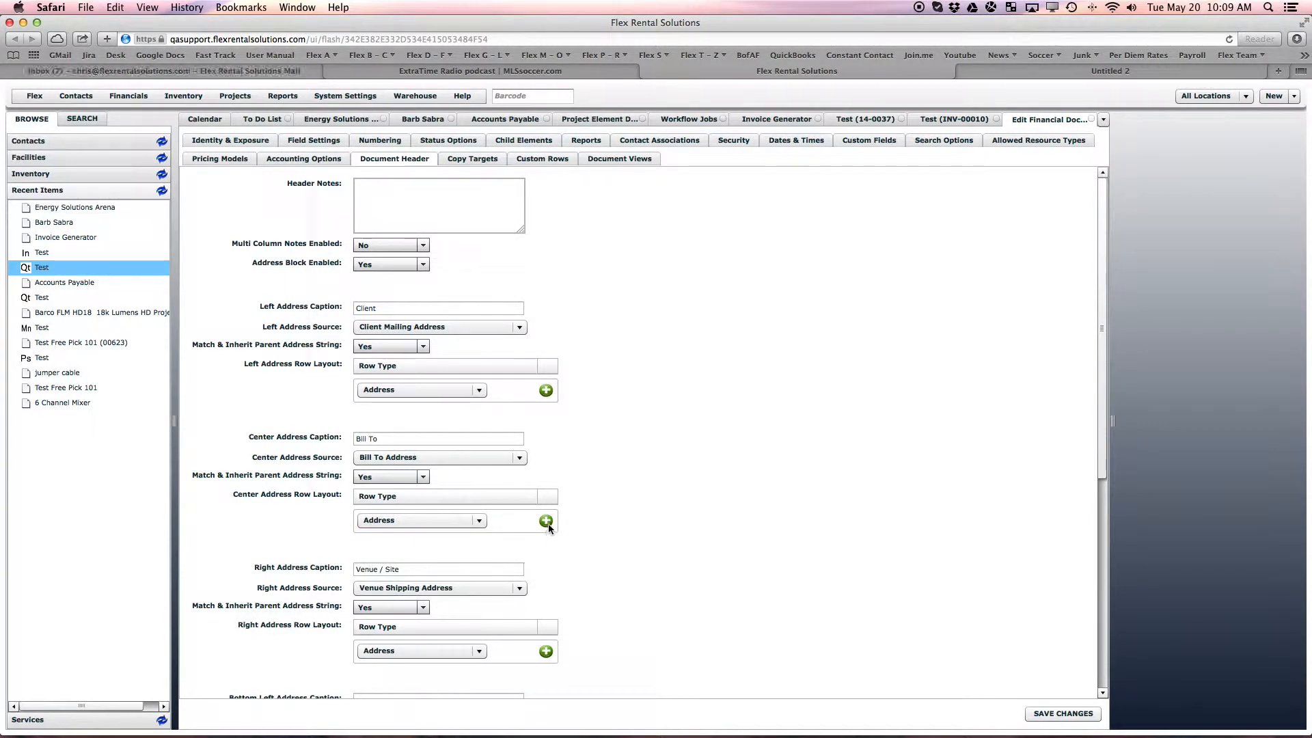
left_click(545, 521)
Add Email and Office Phone rows to the center address row layout.
left_click(458, 535)
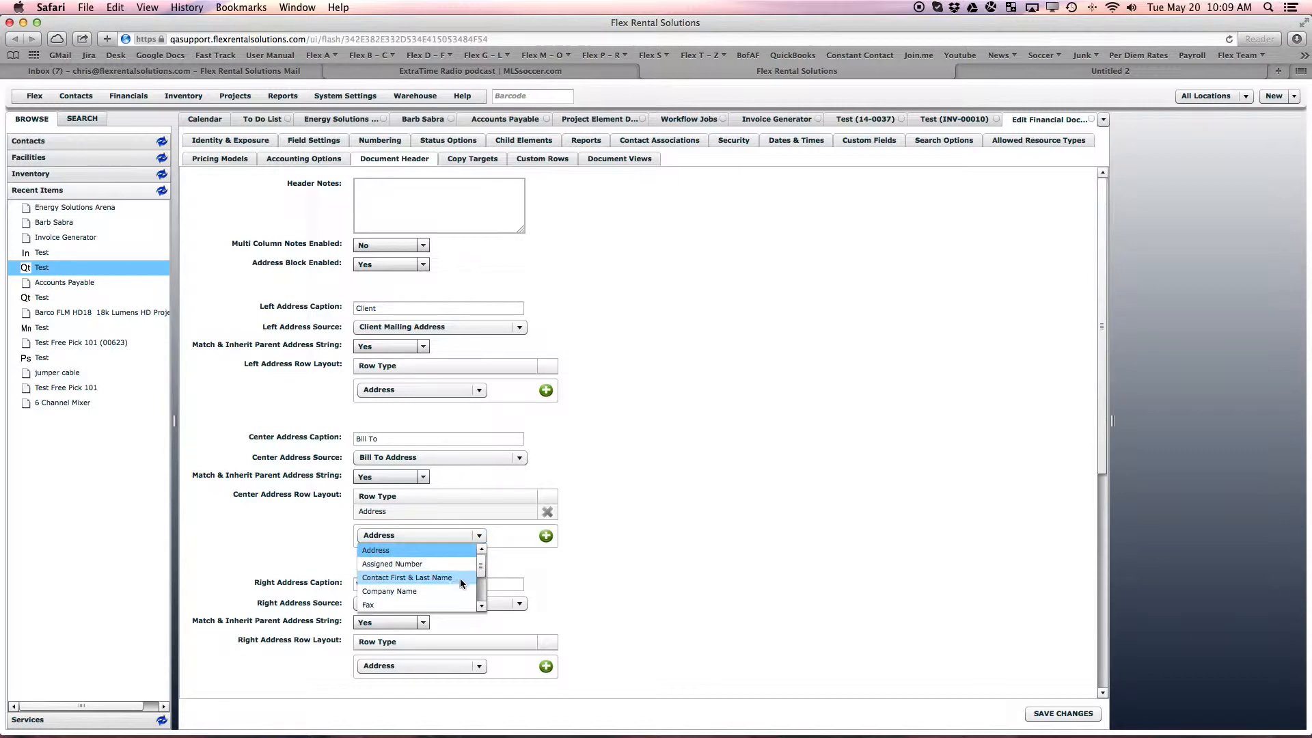
scroll(437, 581, "down", 2)
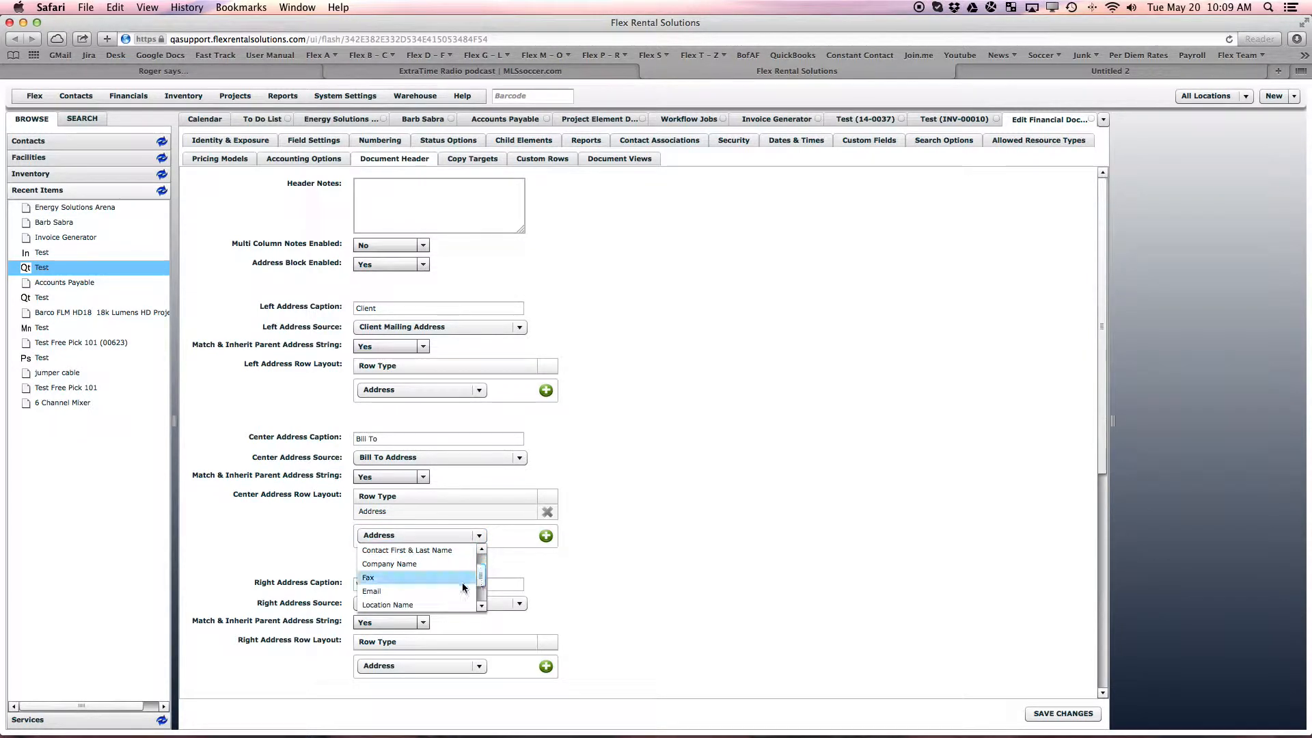
left_click(403, 591)
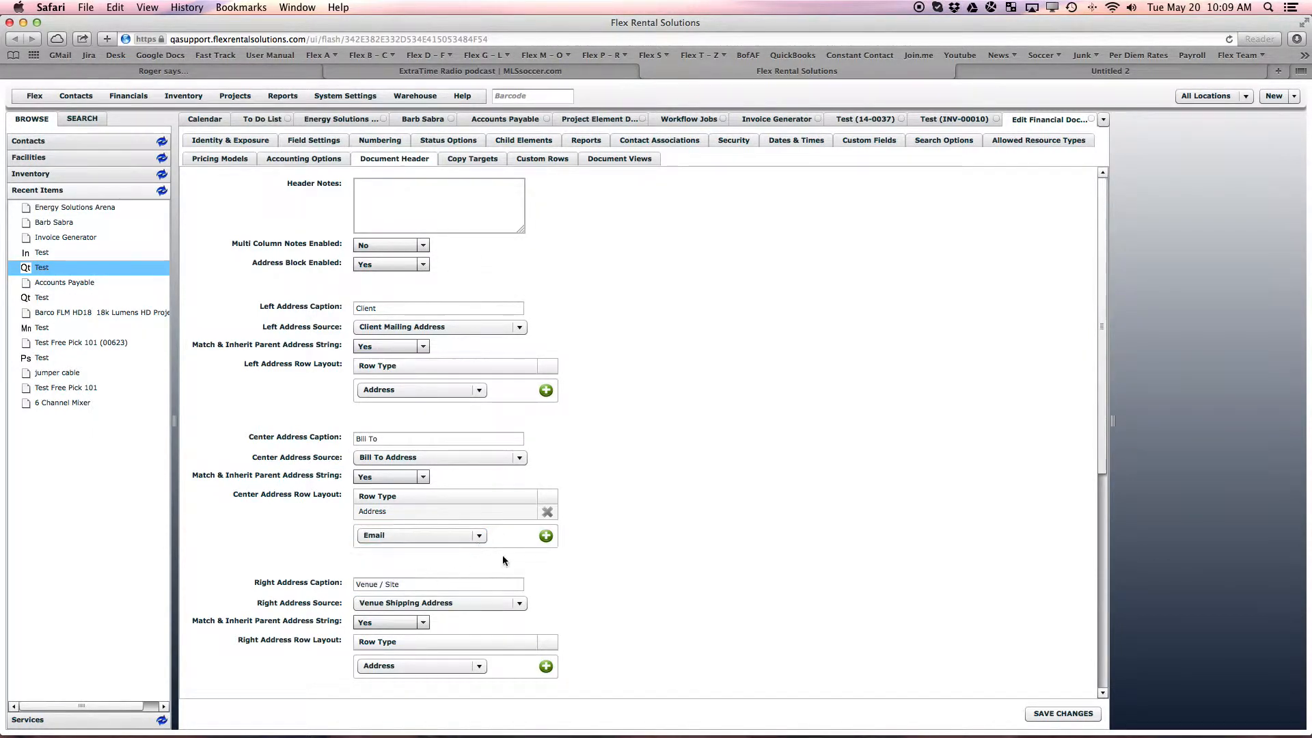
left_click(545, 536)
left_click(456, 550)
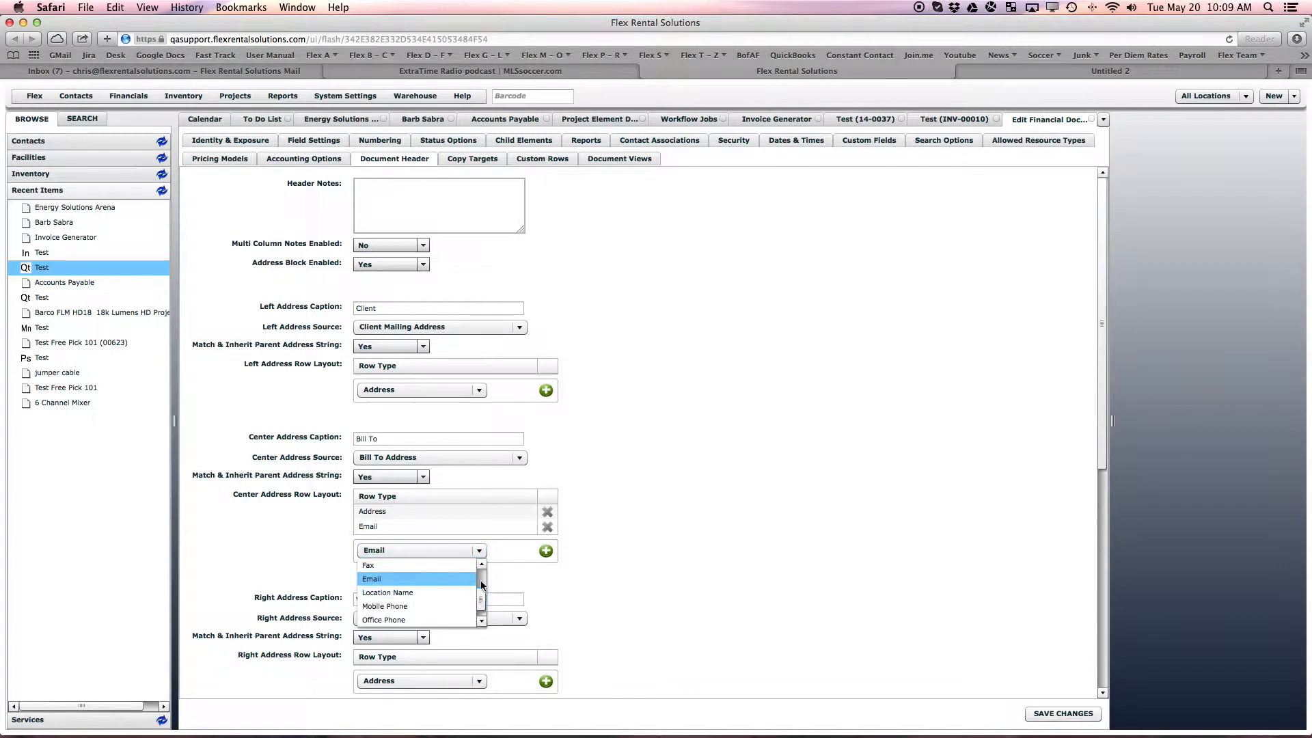
scroll(481, 605, "down", 1)
left_click(408, 606)
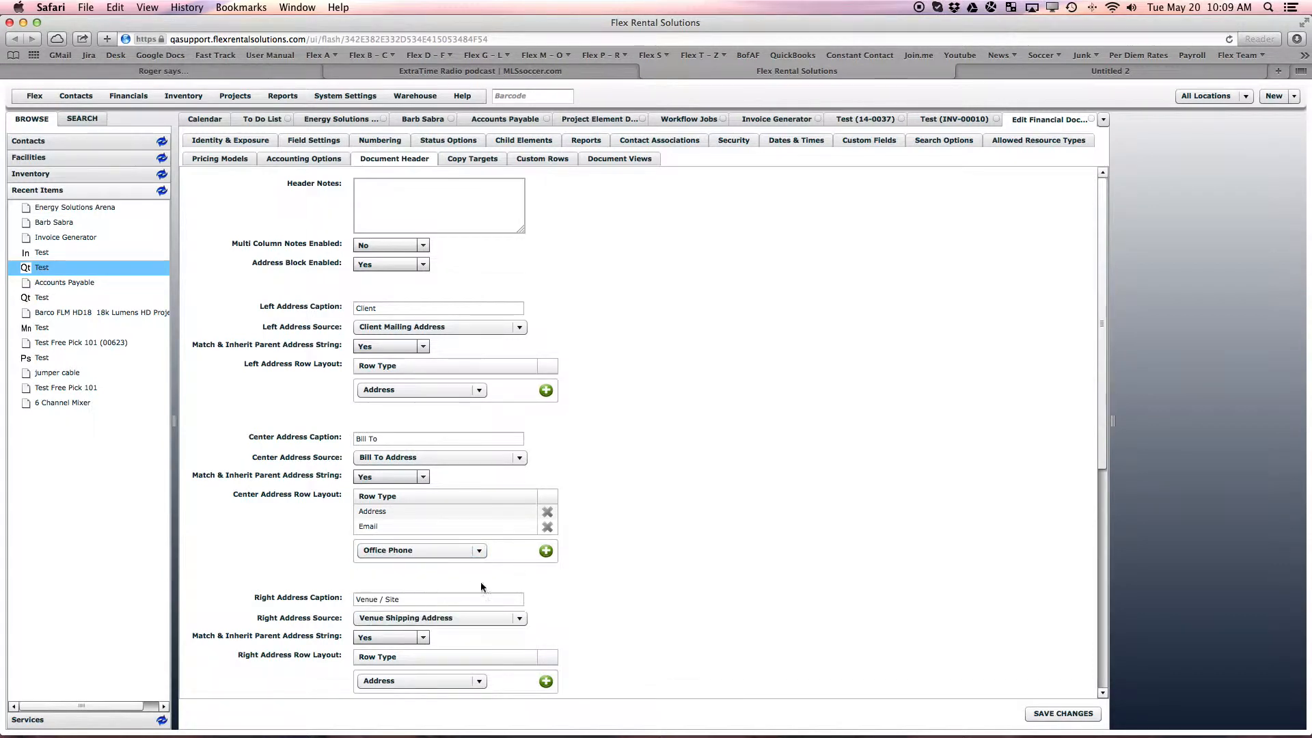
left_click(545, 551)
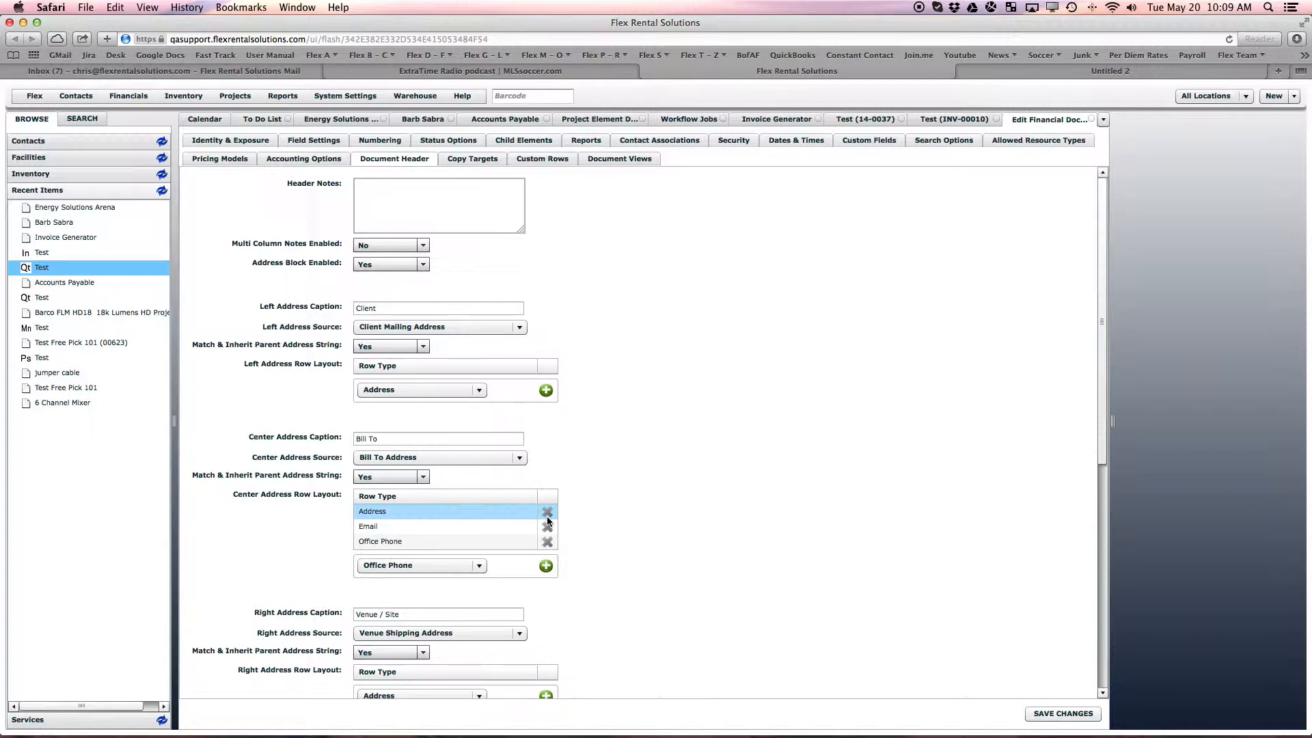
Remove the Address, Email and Office Phone rows from the center address row layout, and save the Quote definition.
scroll(547, 521, "down", 1)
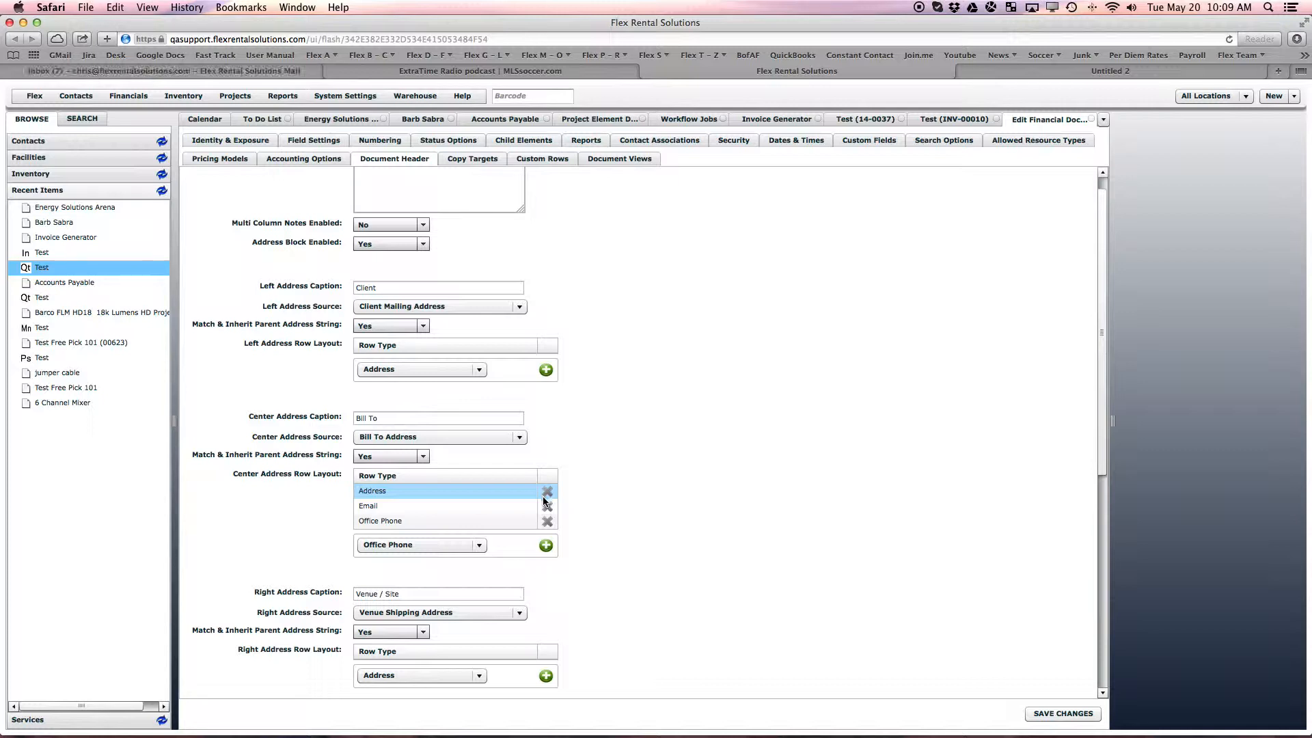
left_click(547, 493)
left_click(550, 493)
left_click(550, 493)
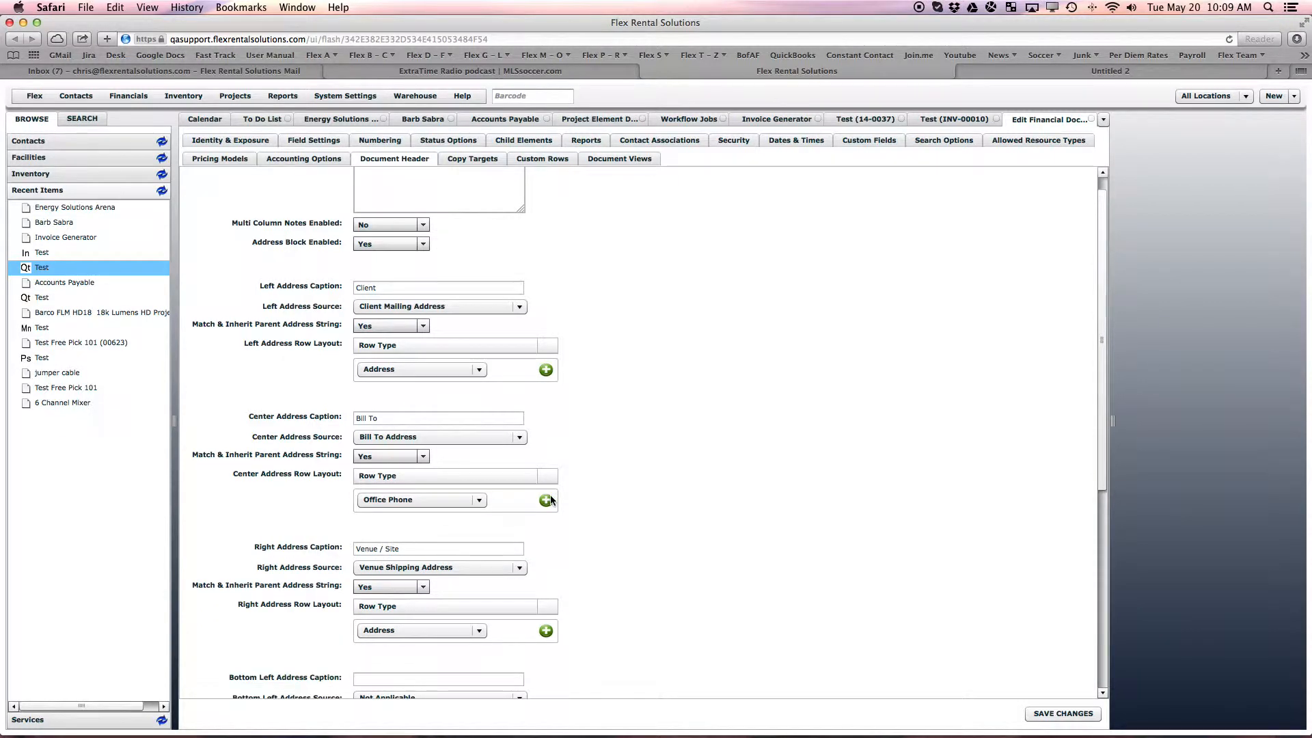
left_click(1060, 713)
Start a new quote named "Test 3 Header Quote" with ship and return dates both set to 05/21/2014.
left_click(1275, 97)
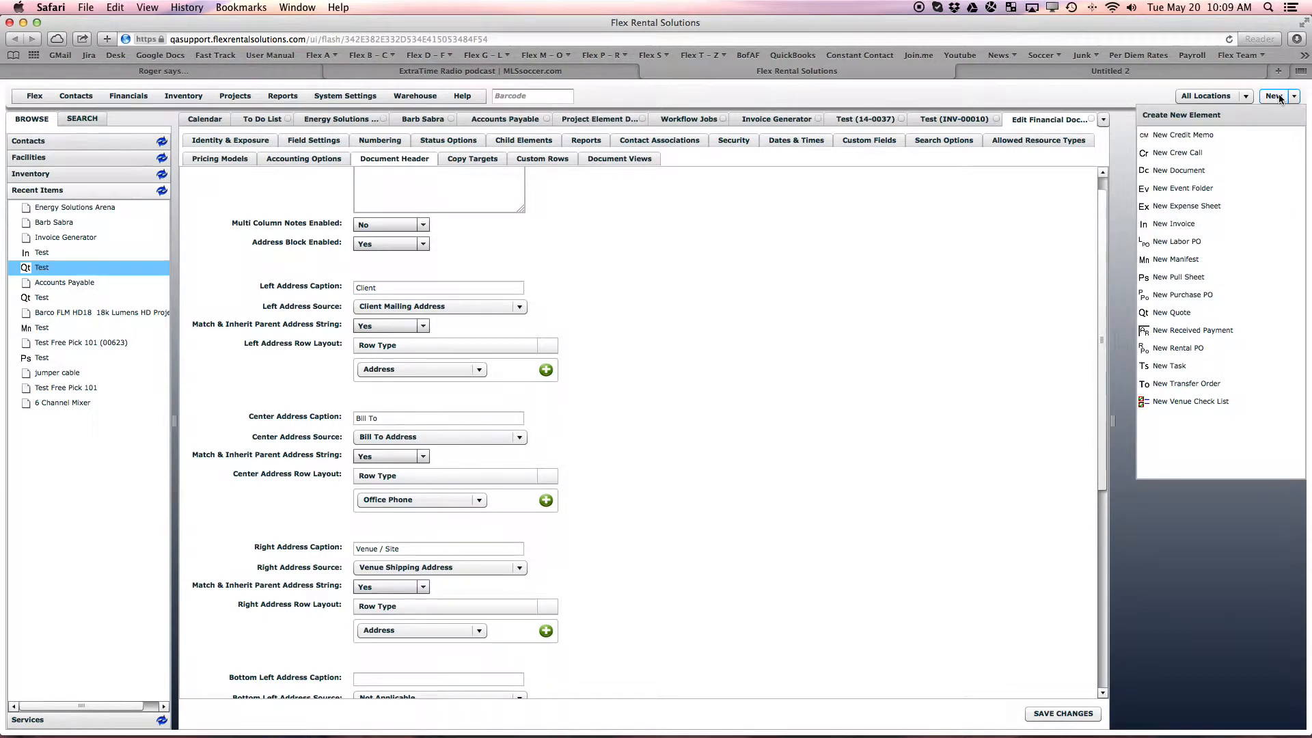
left_click(1185, 315)
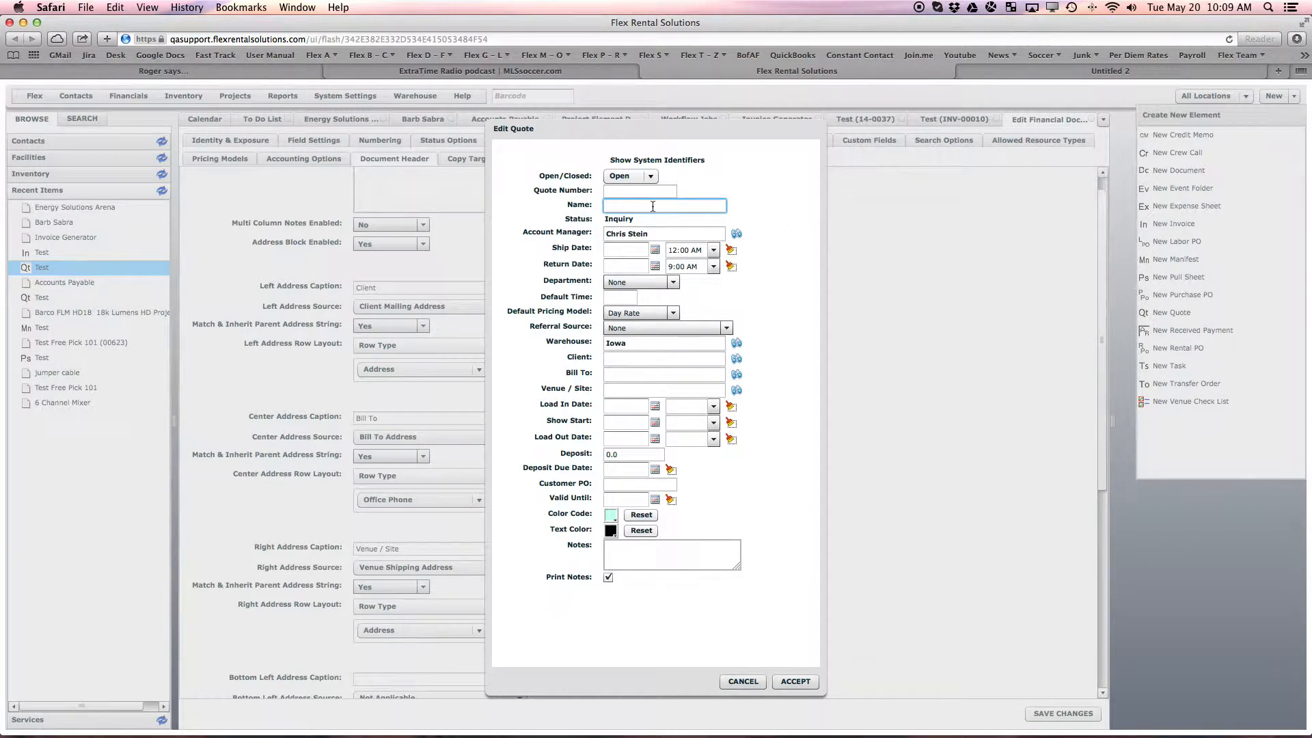
type("Test 3 Header Quote")
left_click(655, 250)
left_click(708, 320)
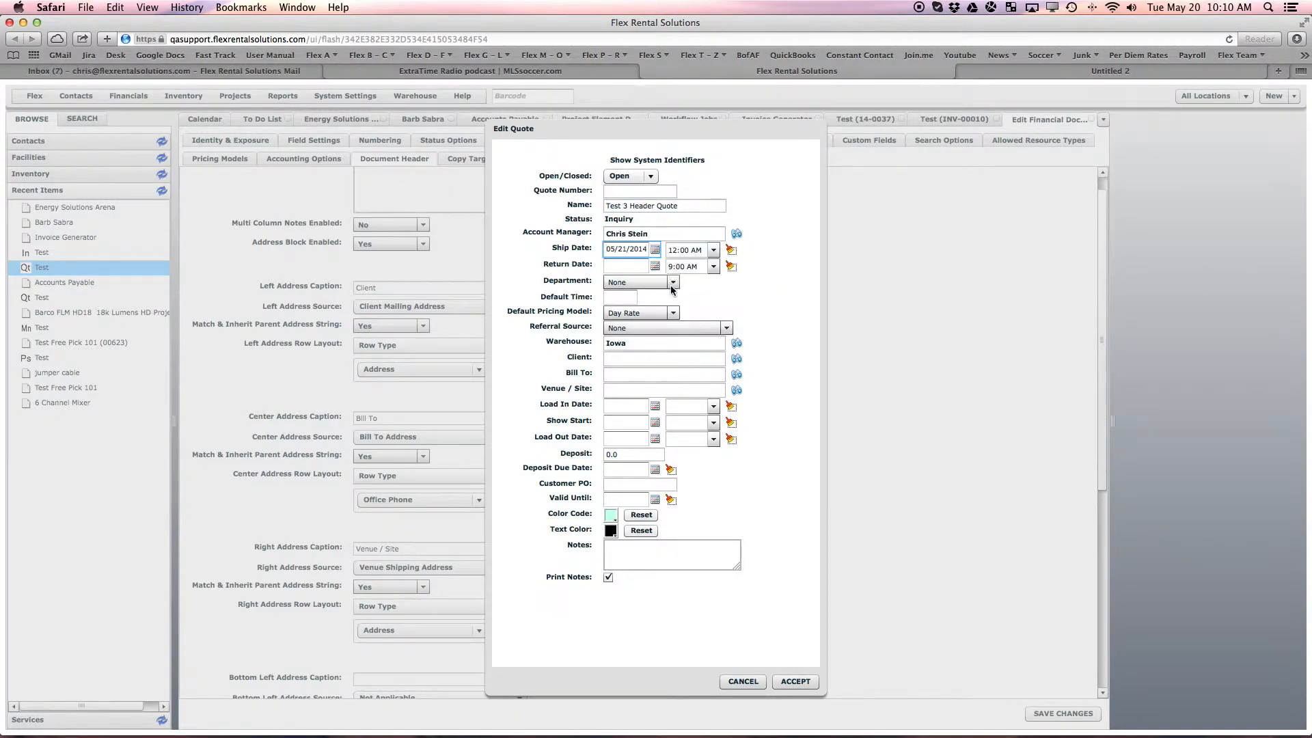
left_click(656, 265)
left_click(714, 340)
Set the quote's client to the Energy Solutions Arena contact person and its Bill To to the venue's Accounts Payable contact.
left_click(644, 362)
type("Barb")
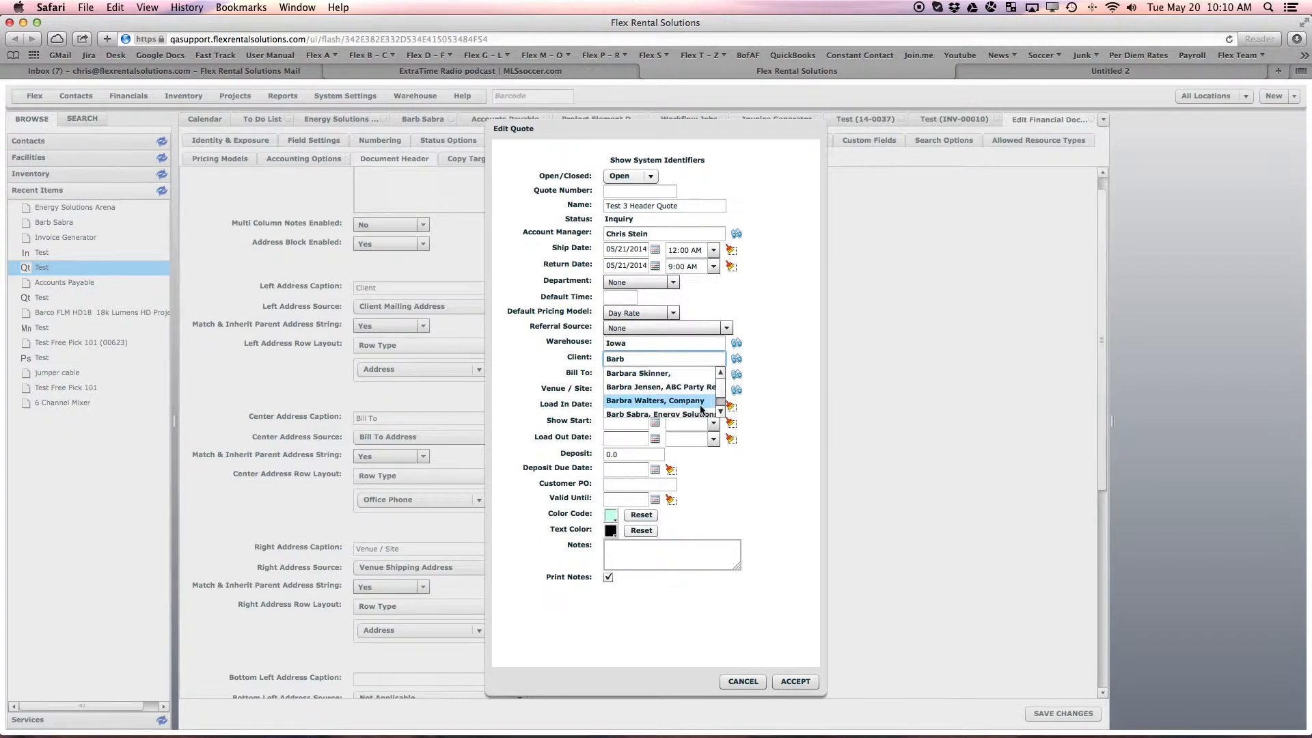
left_click(690, 416)
left_click(627, 375)
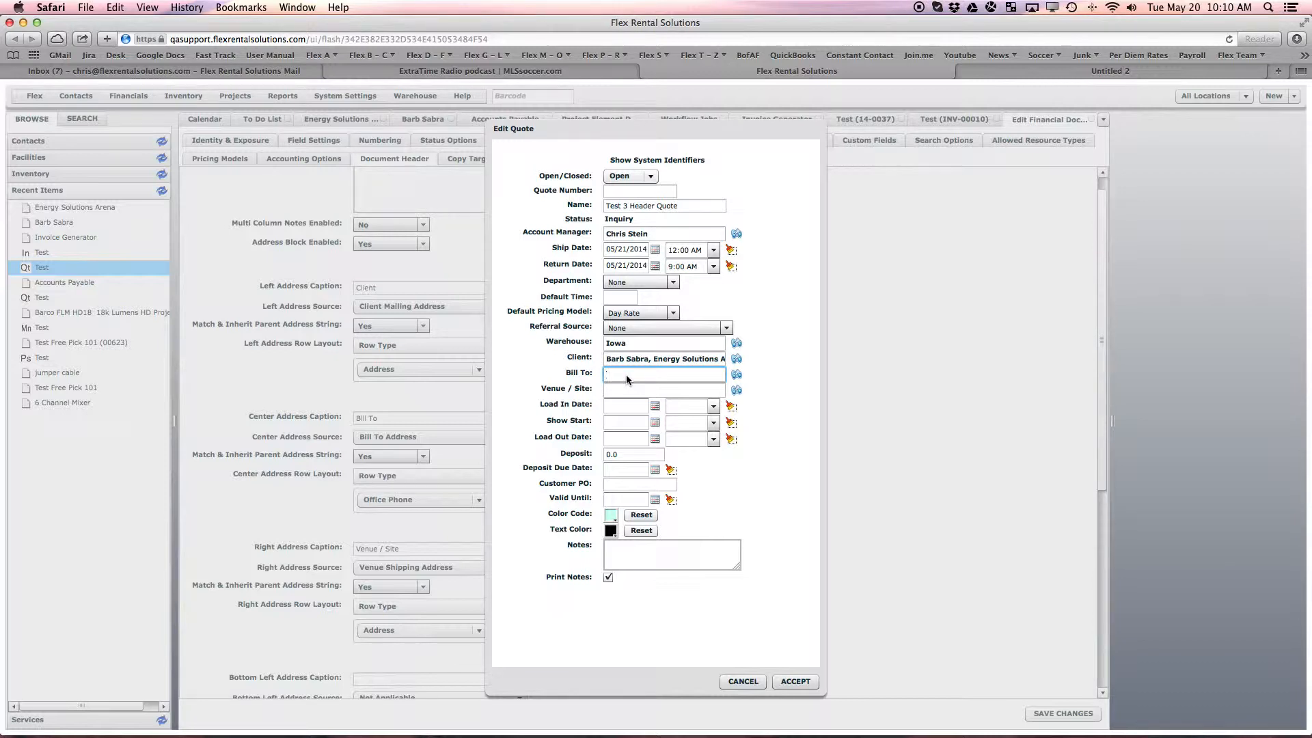
type("energ")
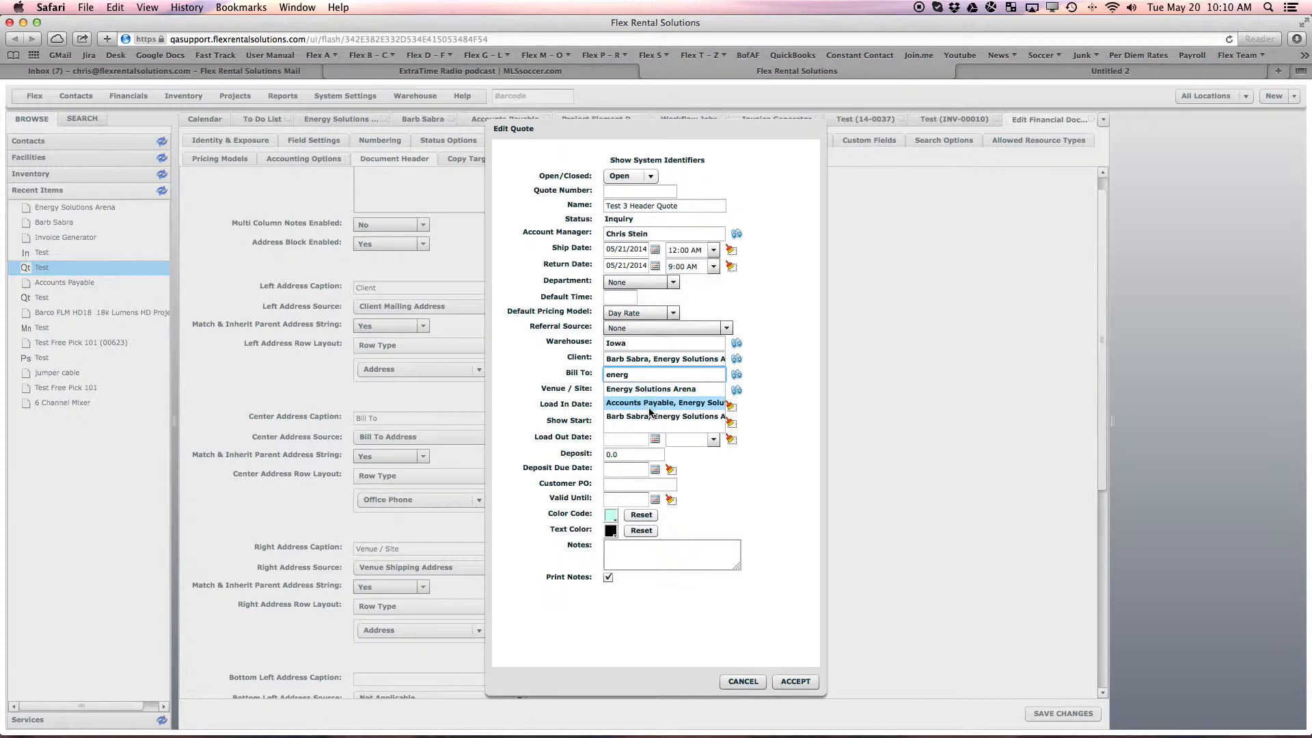
left_click(649, 405)
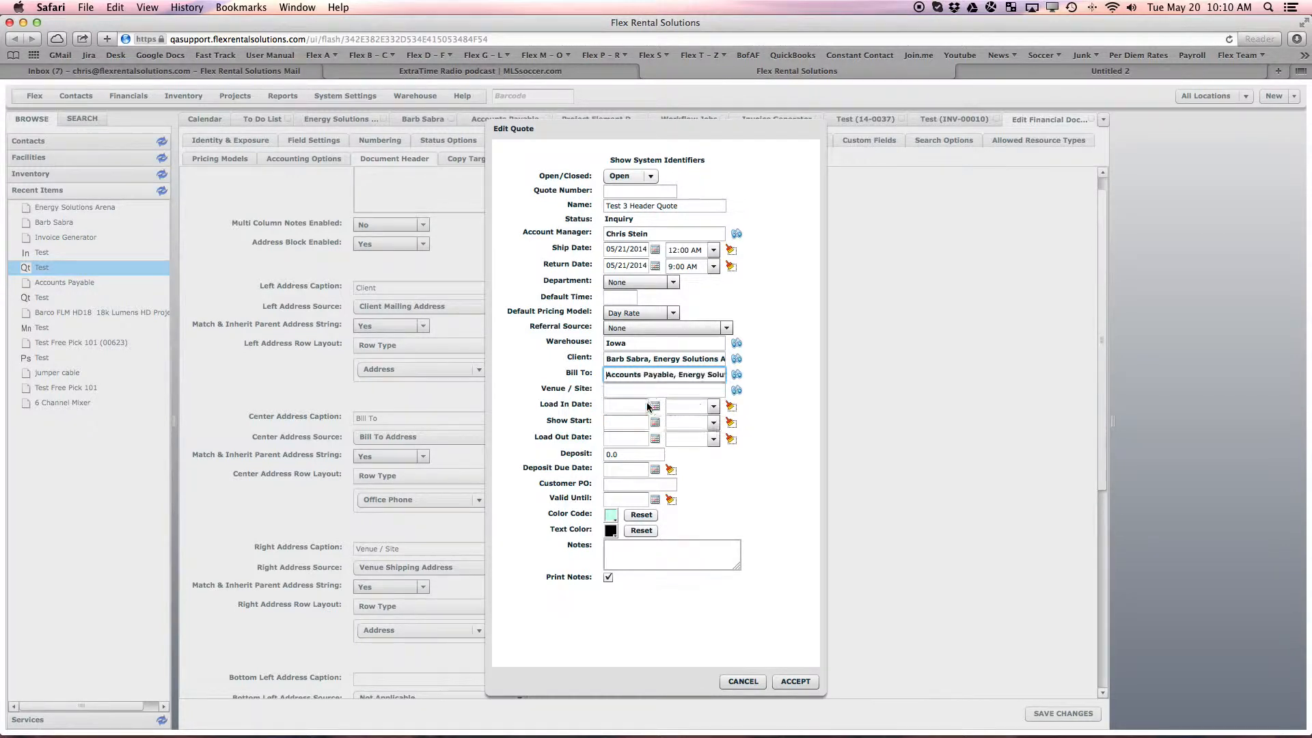
Set the new quote's Venue / Site to Energy Solutions Arena.
left_click(614, 392)
type("eneregy")
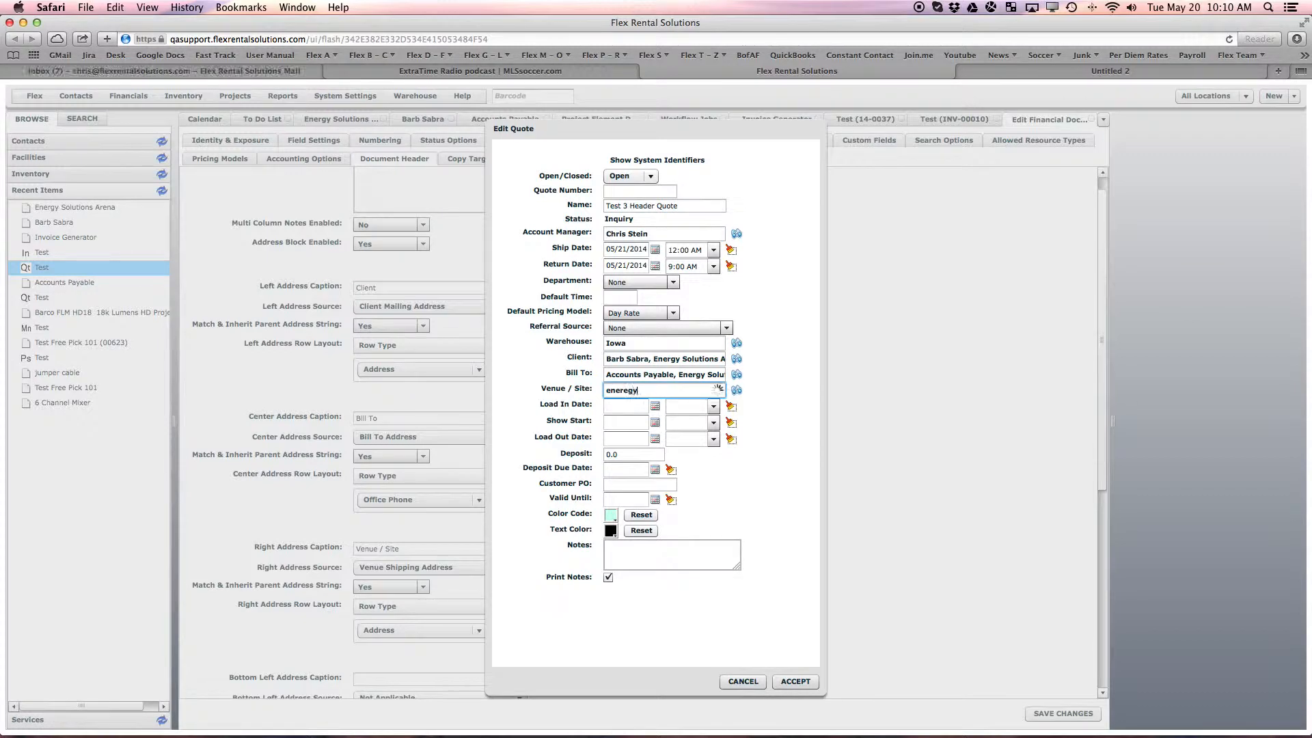
key("BackSpace")
key("BackSpace")
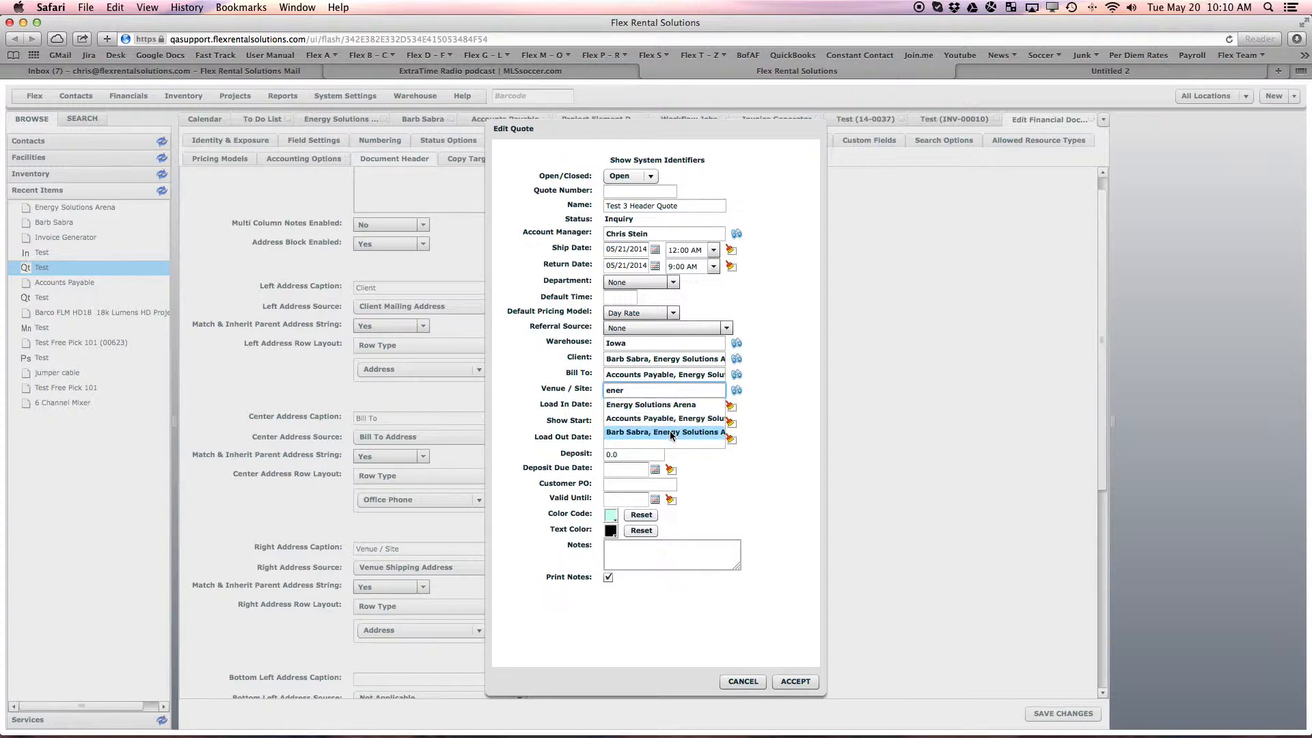
left_click(667, 406)
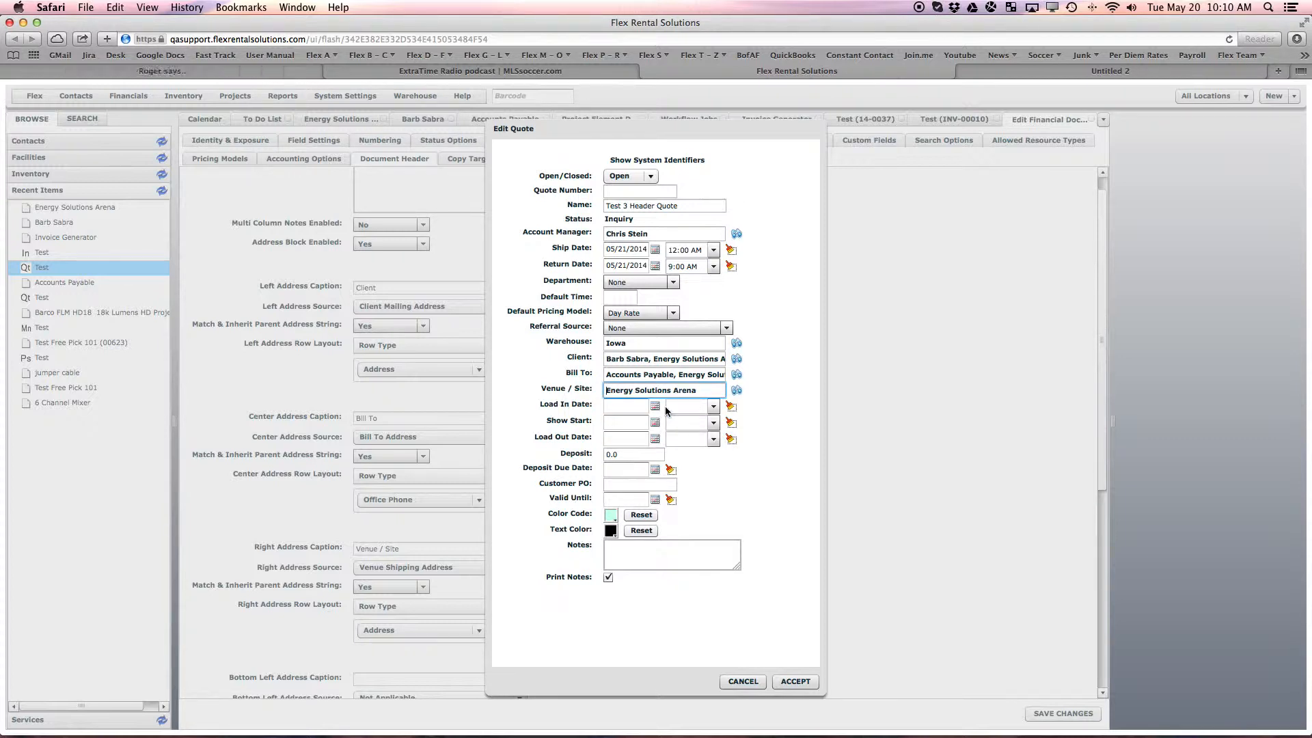
Create the "Test 3 Header Quote" with the header details entered.
left_click(790, 681)
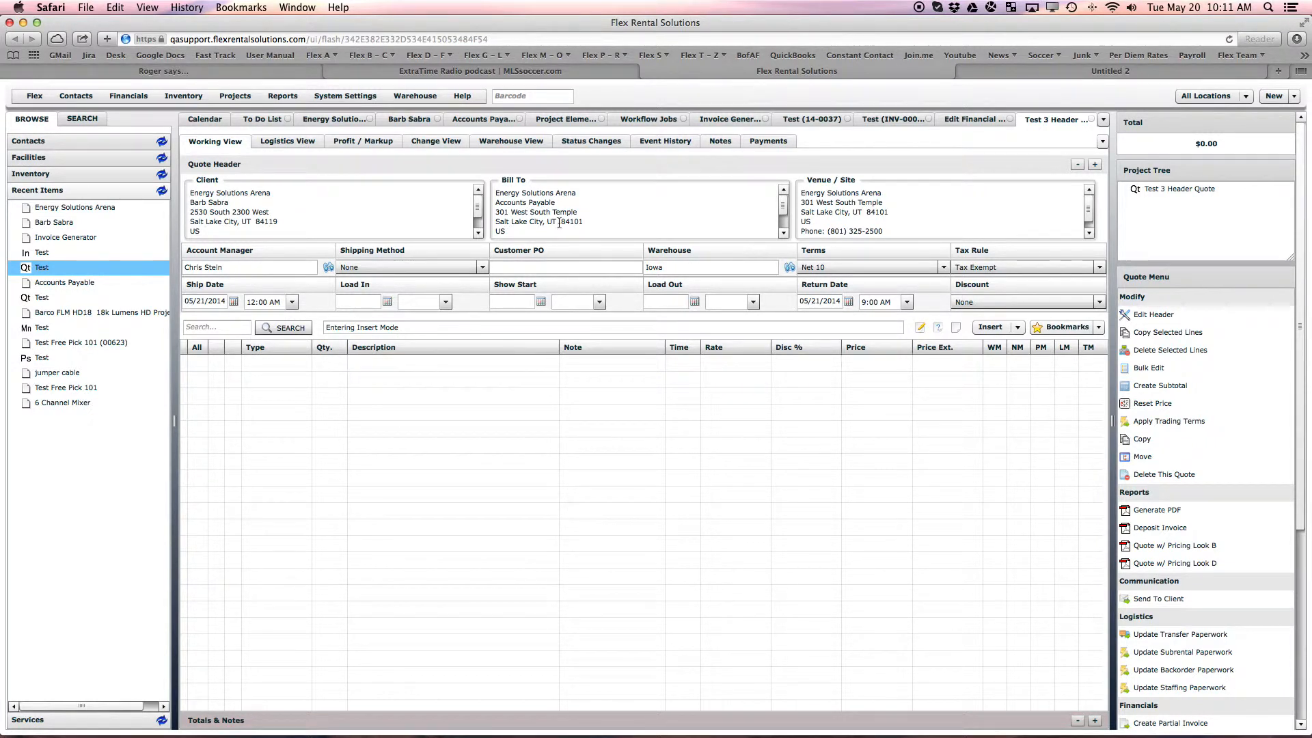
In the Quote definition's document header settings, clear the center address caption and set its source to Not Applicable.
left_click(964, 120)
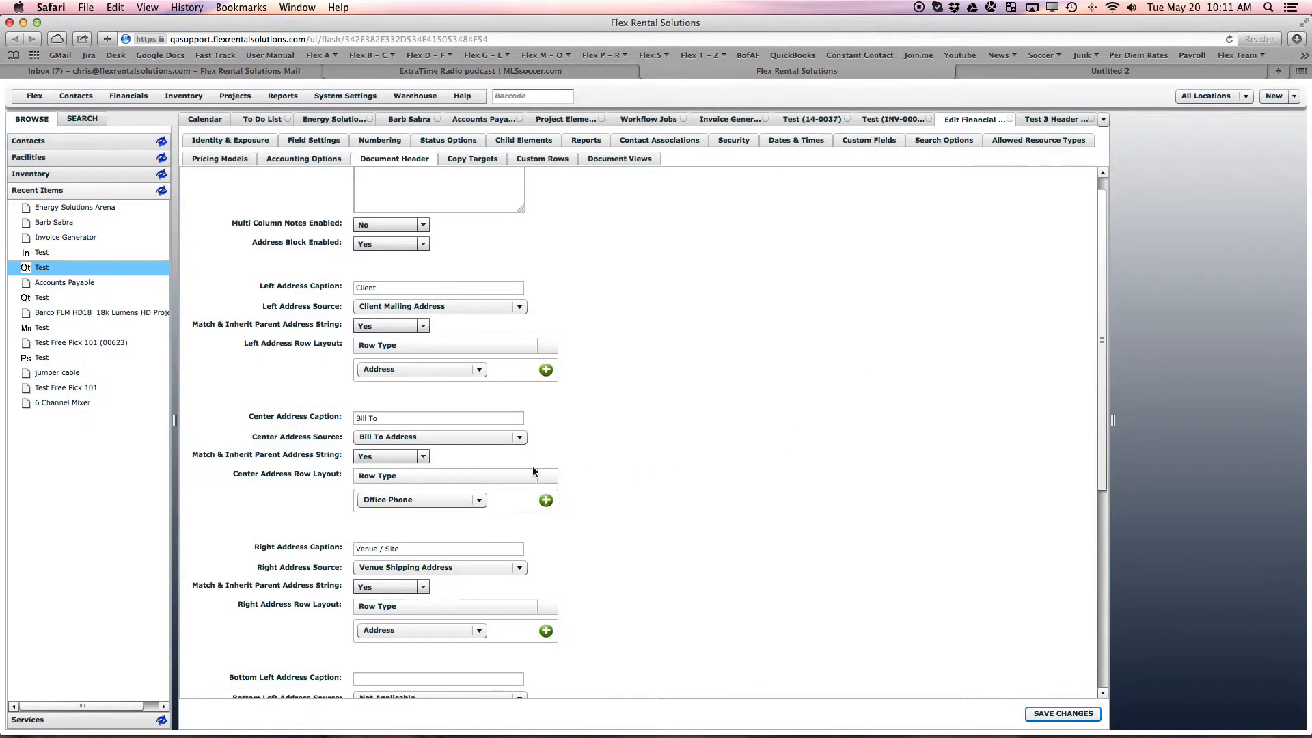
scroll(533, 472, "down", 2)
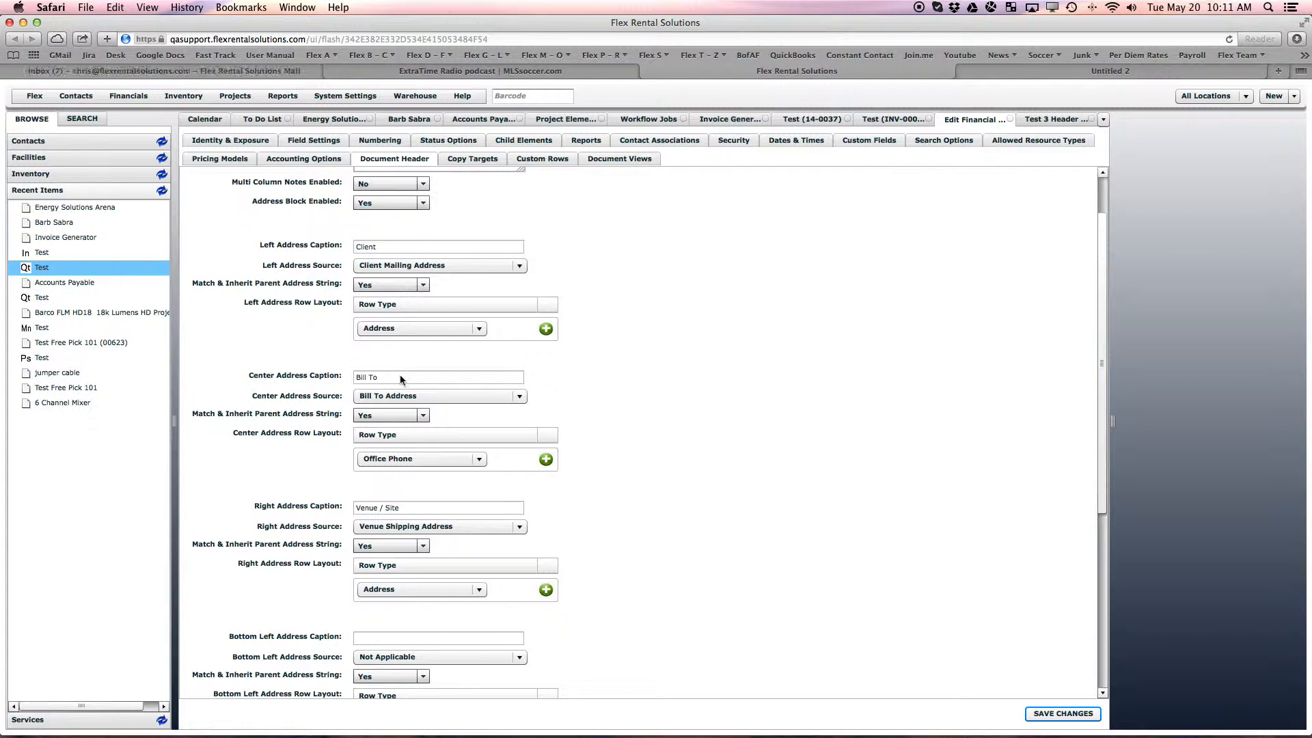
left_click_drag(401, 376, 316, 375)
key("BackSpace")
left_click(395, 396)
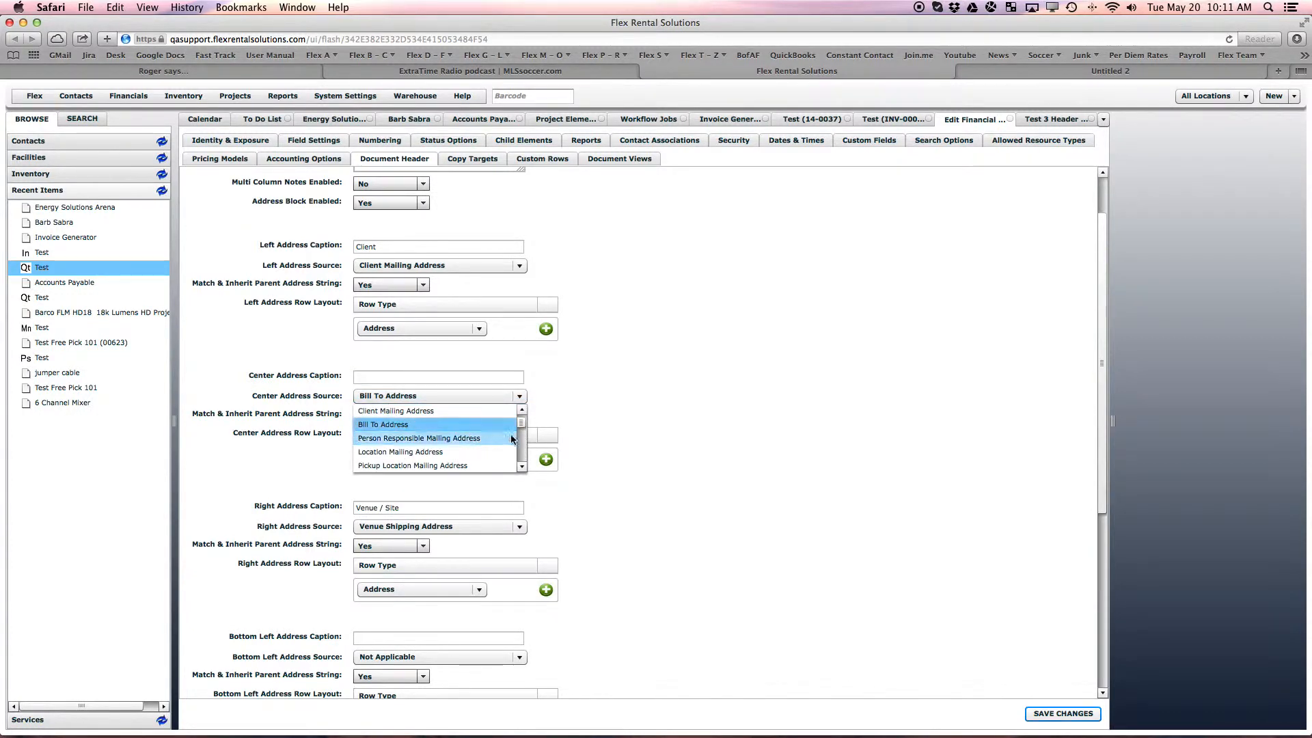
scroll(519, 421, "up", 1)
left_click(424, 413)
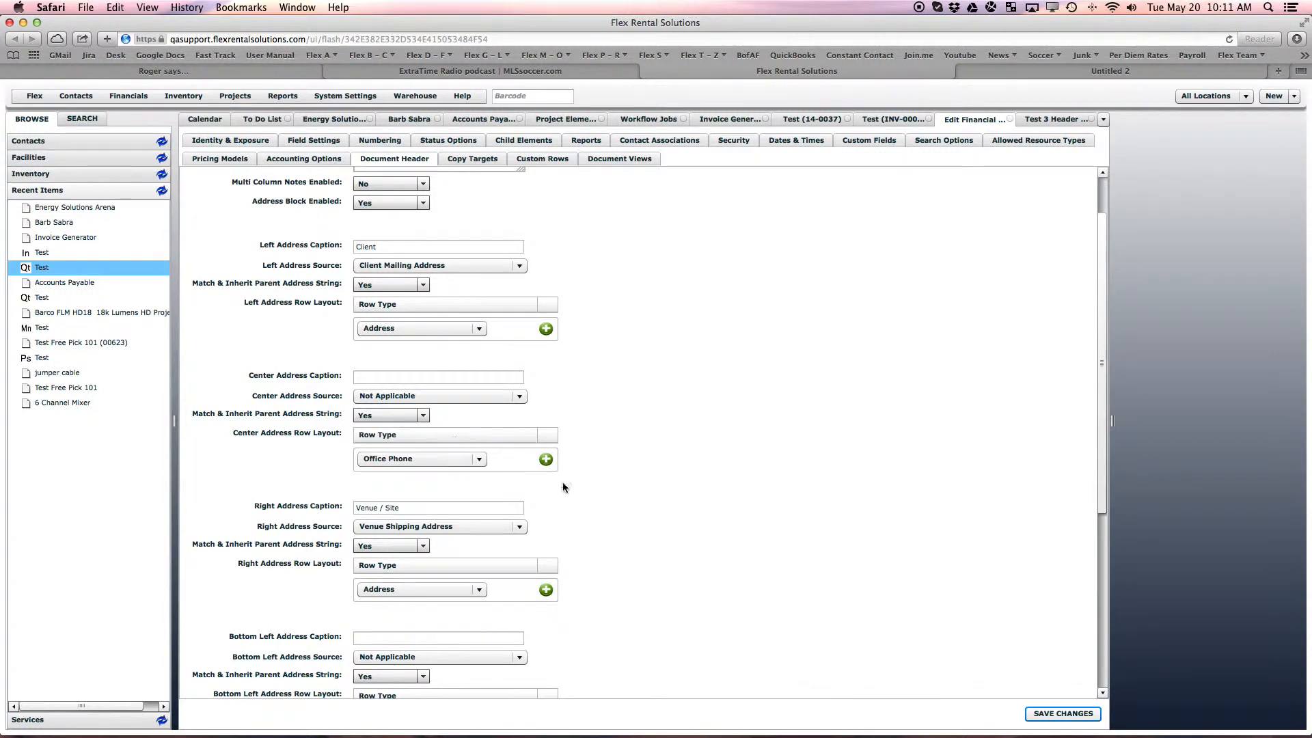
Caption the Quote definition's bottom left address block "Bill To" and set its source to Bill To Address.
left_click_drag(1096, 471, 1093, 535)
left_click(362, 527)
type("Bill To")
left_click(381, 546)
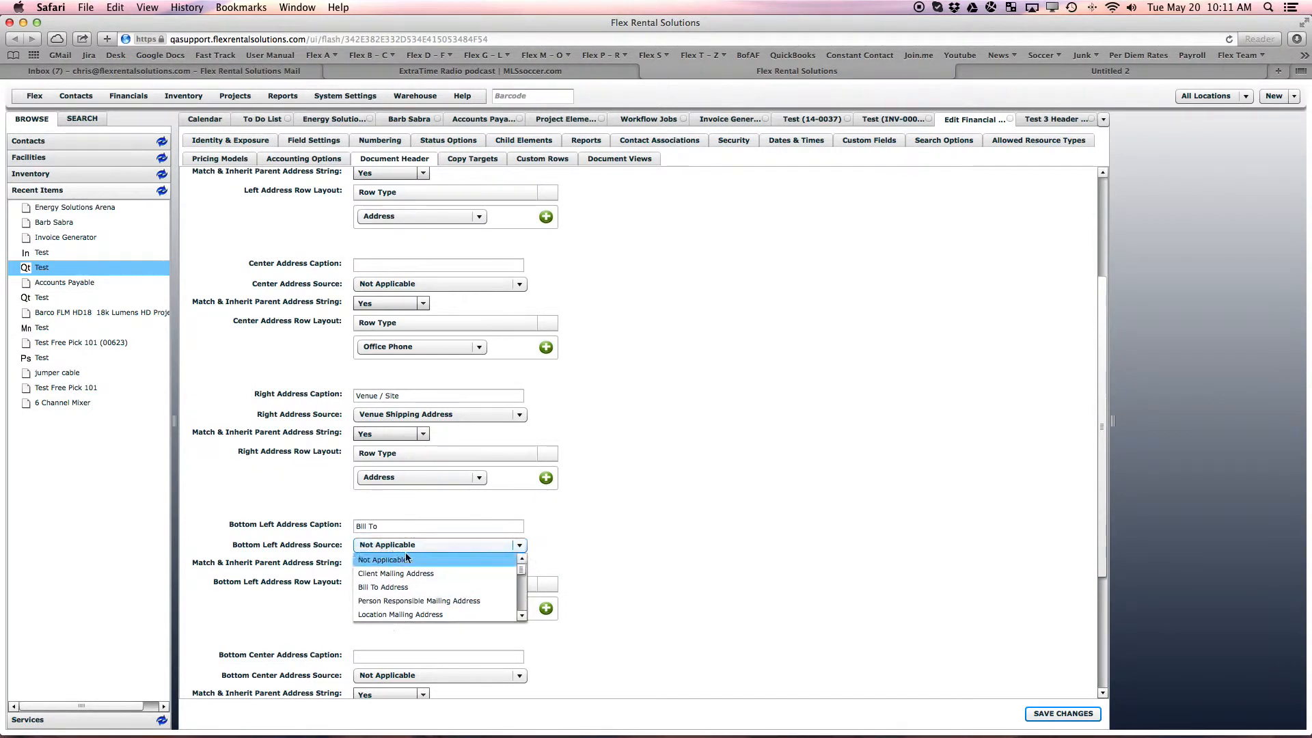
left_click(466, 581)
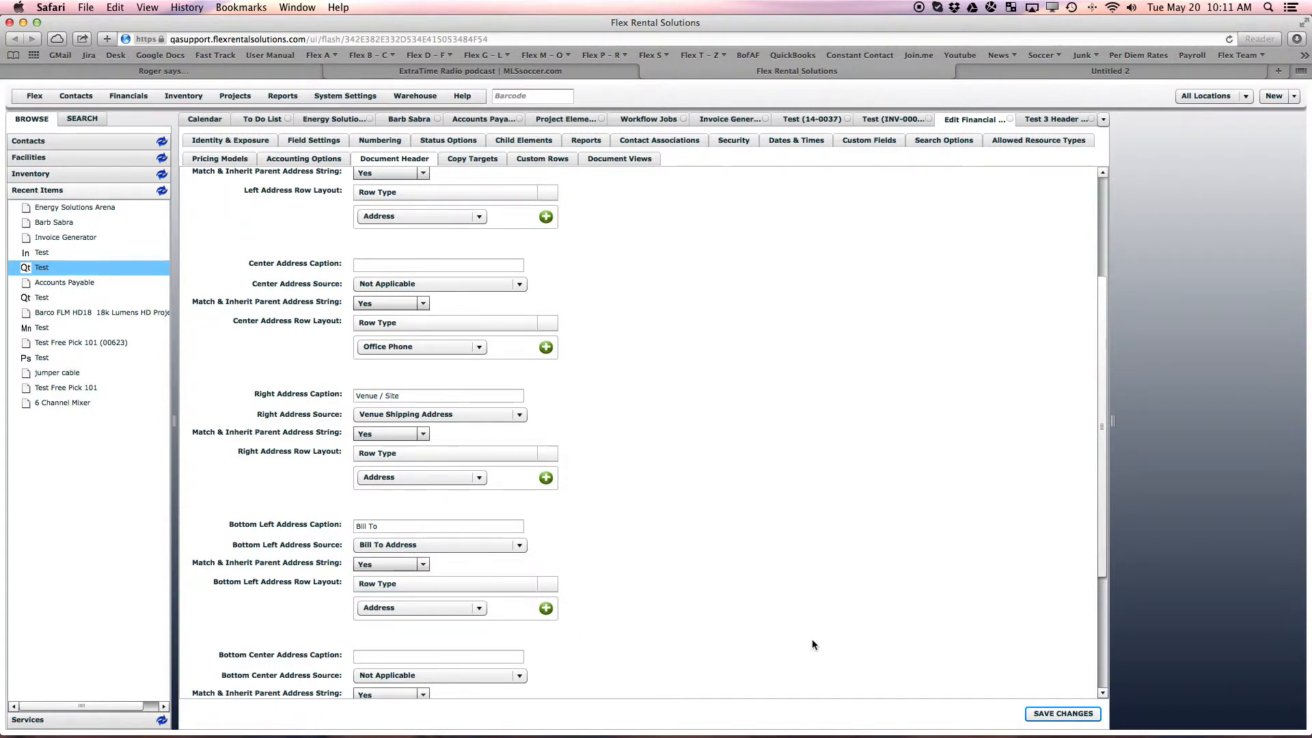
Caption the bottom right address block "Notes" and set its source to Free Text.
left_click_drag(1095, 558, 1098, 670)
left_click(372, 592)
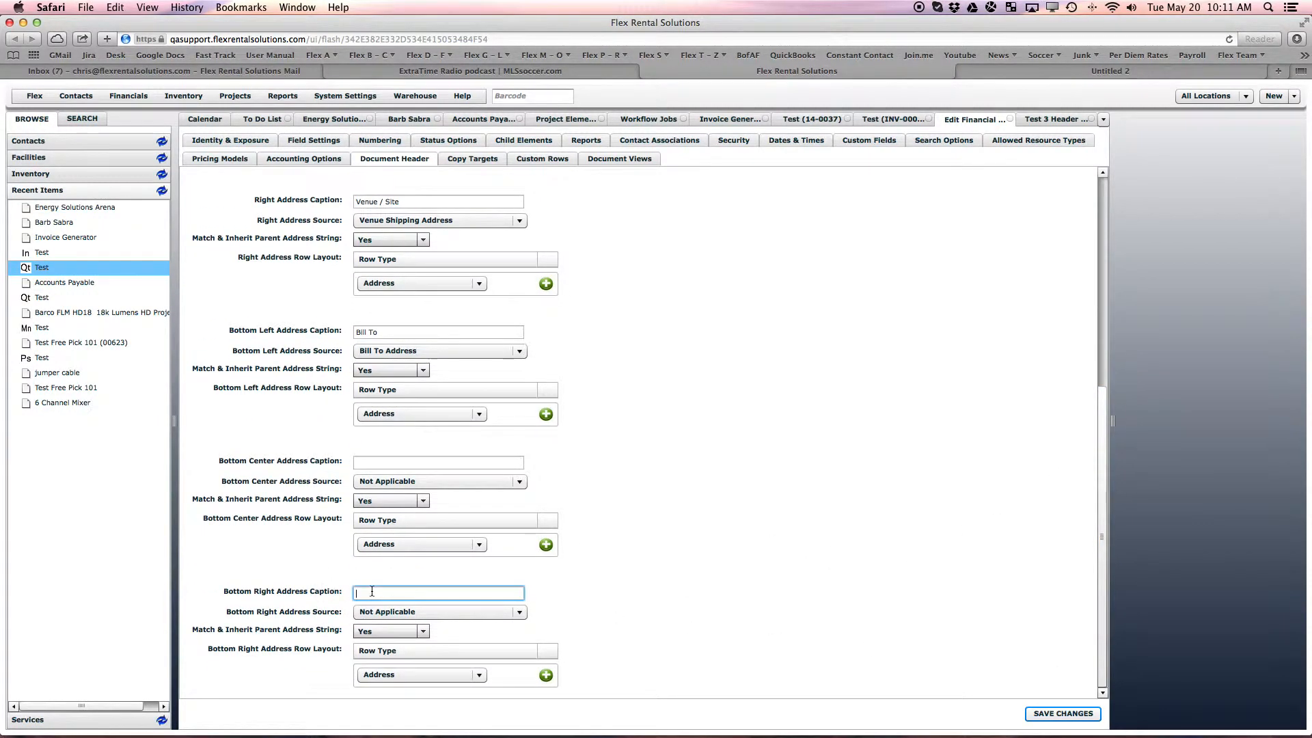
type("Notes")
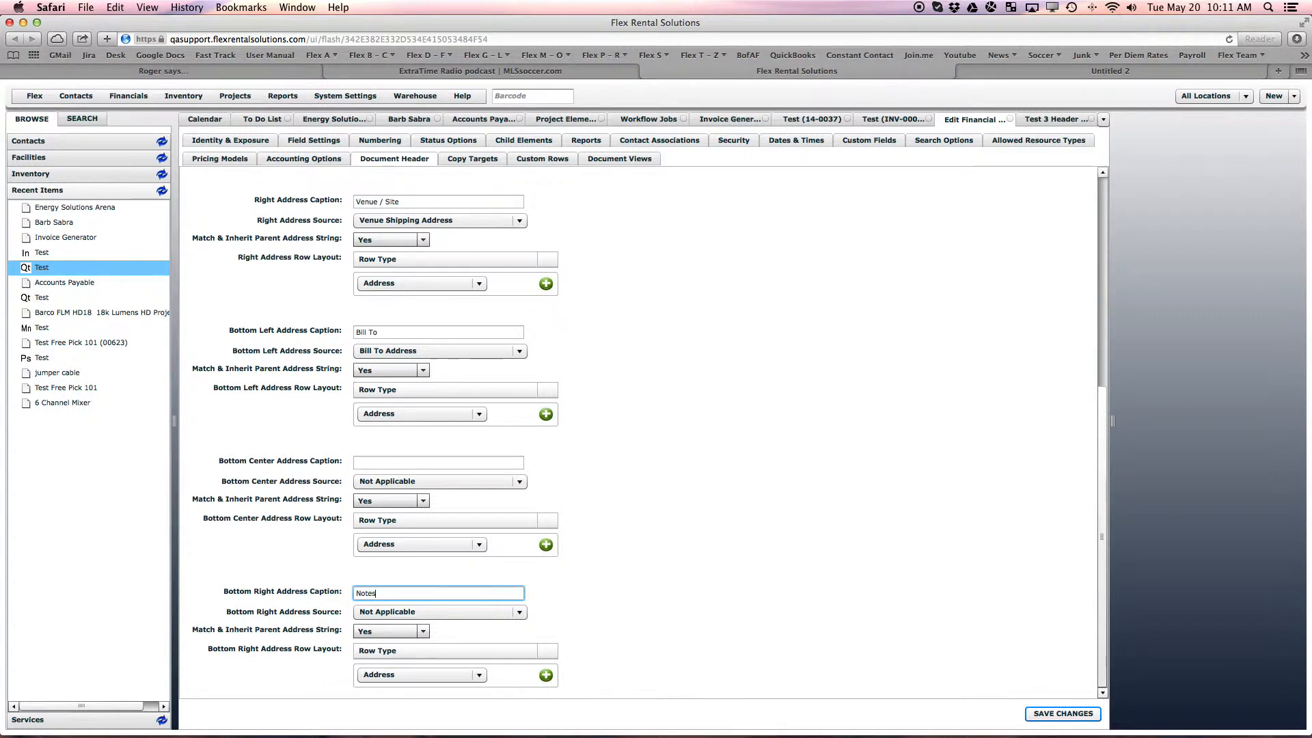
left_click(519, 611)
scroll(525, 643, "down", 1)
scroll(524, 642, "down", 5)
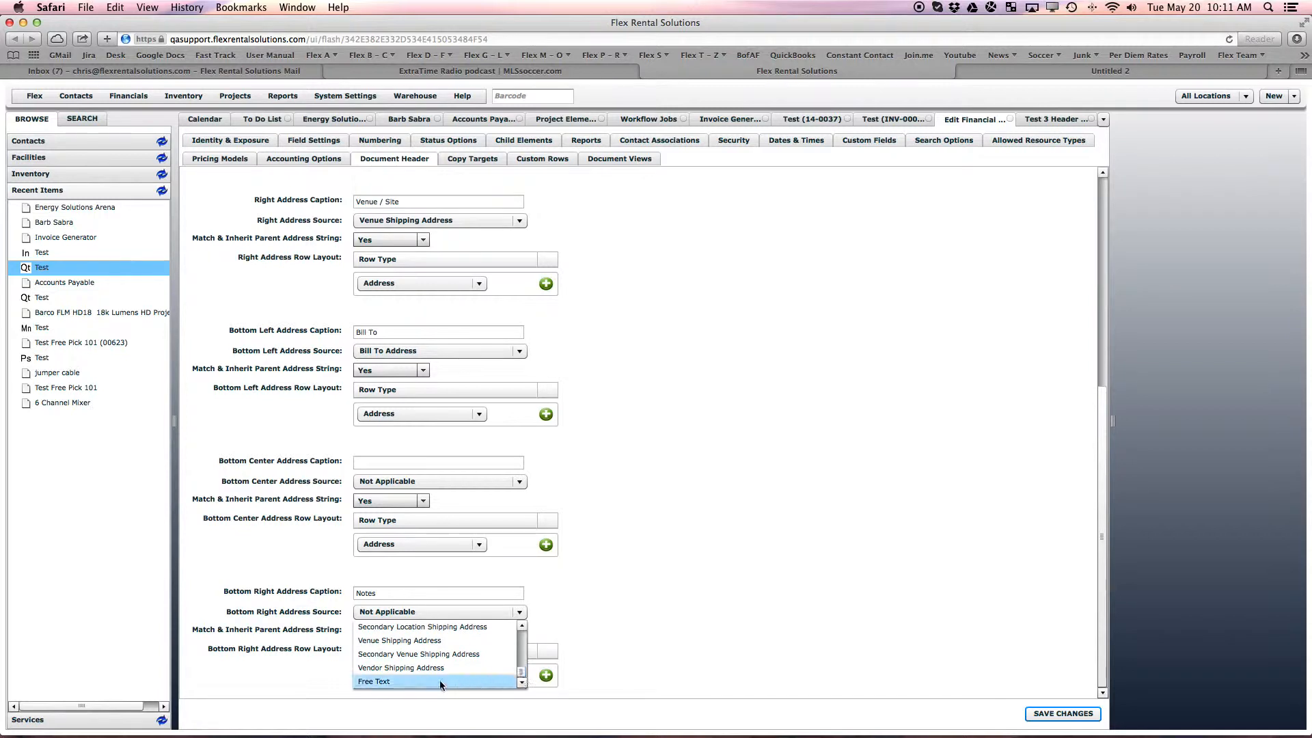
left_click(418, 682)
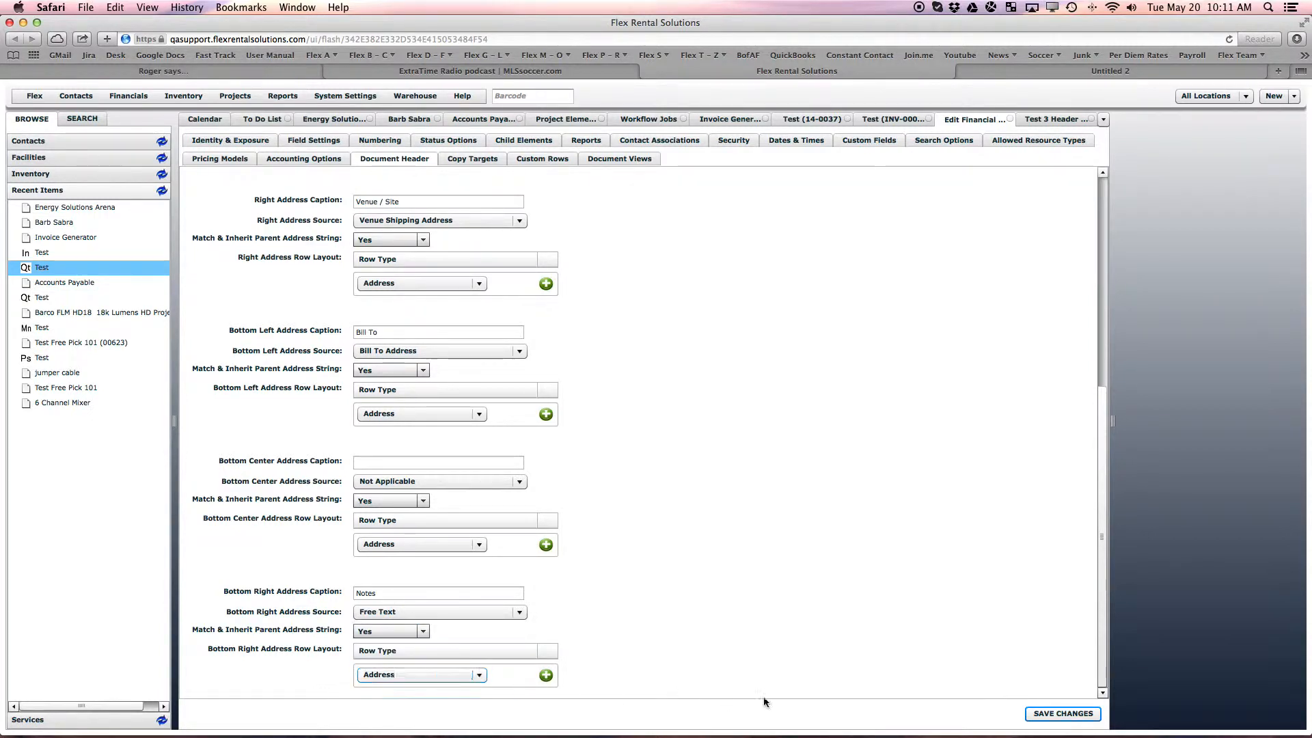
Save the Quote definition and reload the Test 3 Header Quote to check the Bill To and Notes blocks in its header.
left_click(1066, 713)
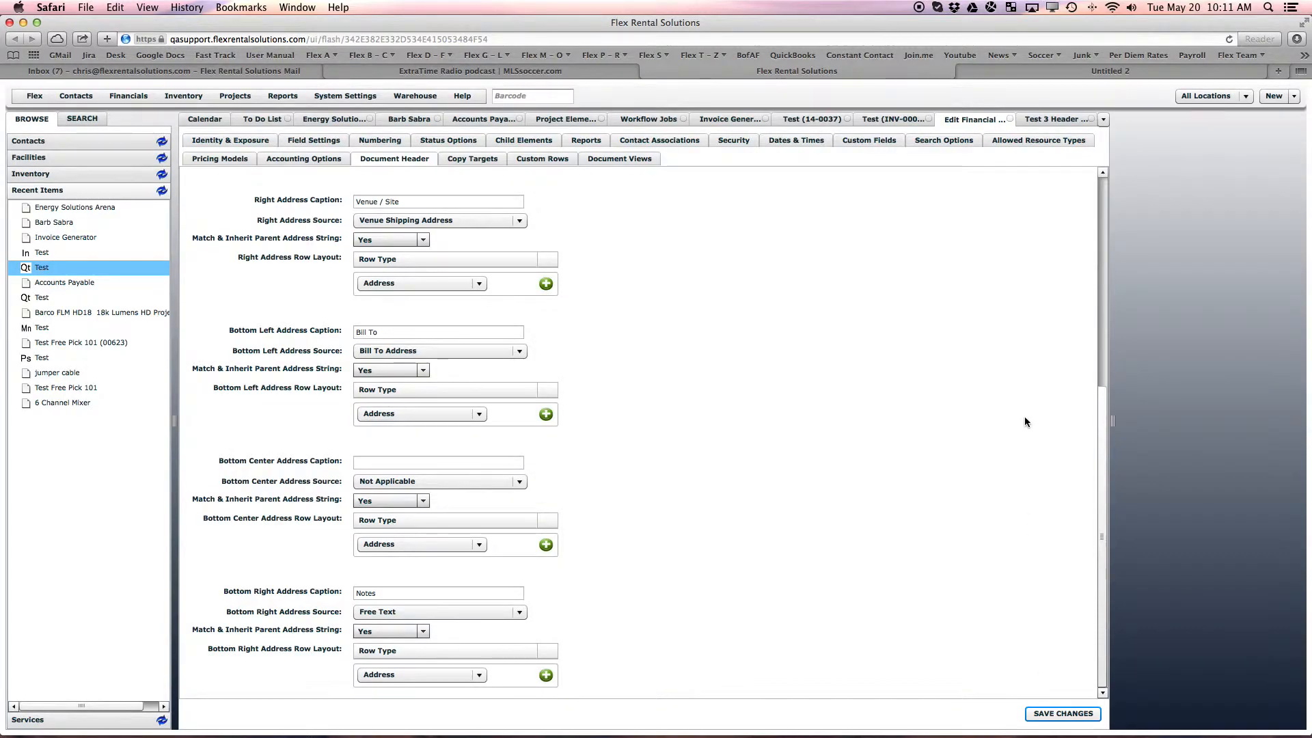
left_click(1040, 120)
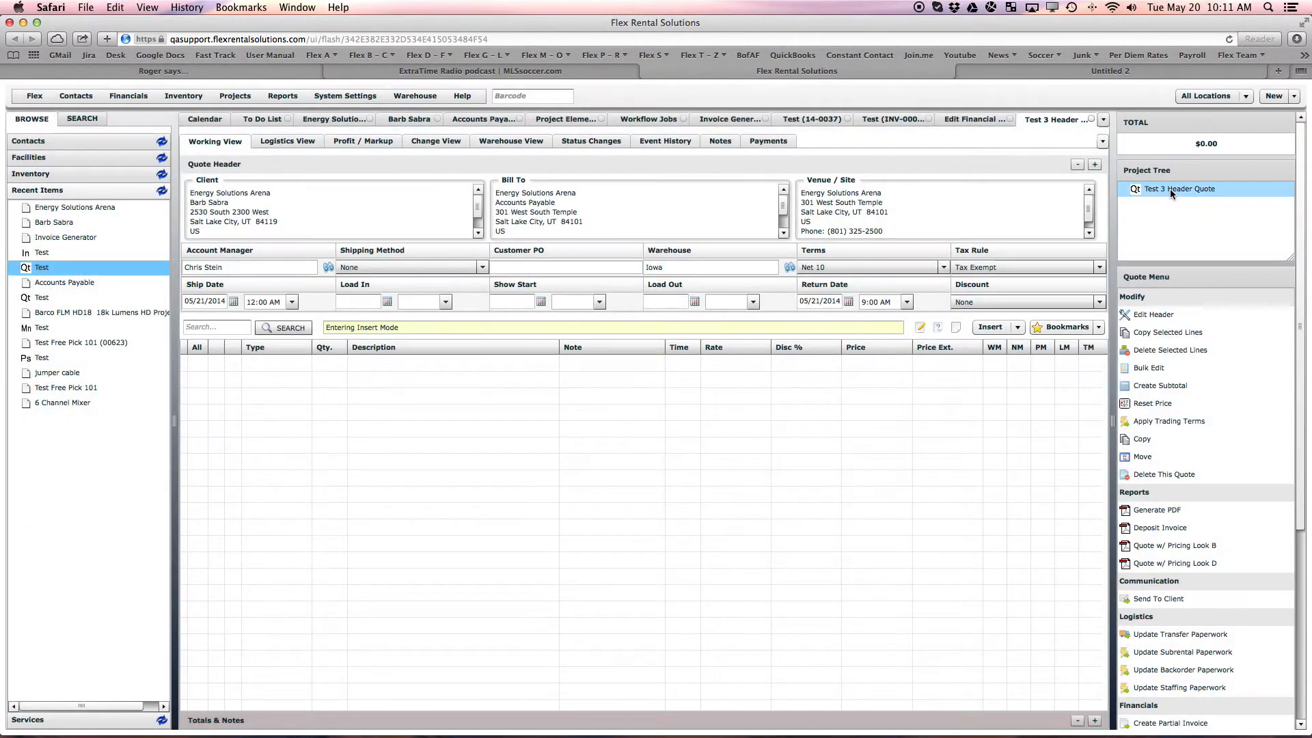
left_click(1170, 188)
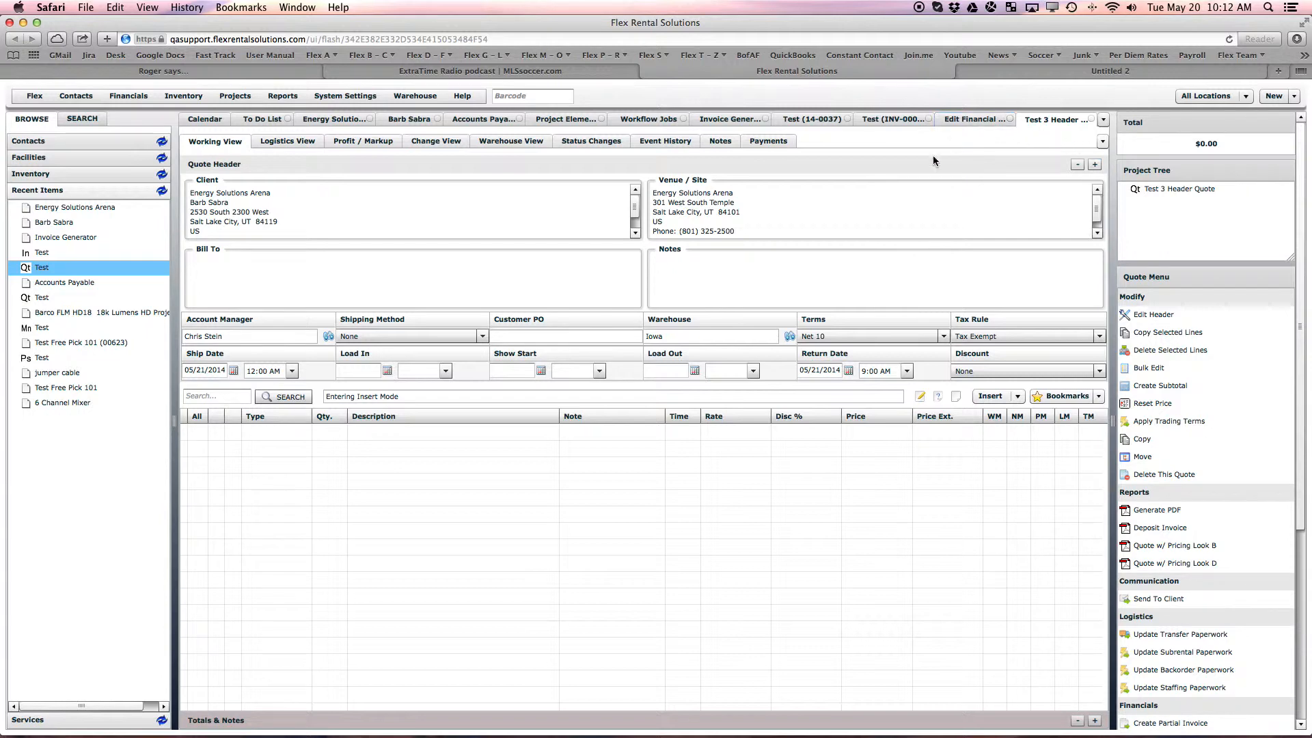
Return to the Quote definition, clear the bottom right address caption and set its source to Not Applicable.
left_click(982, 118)
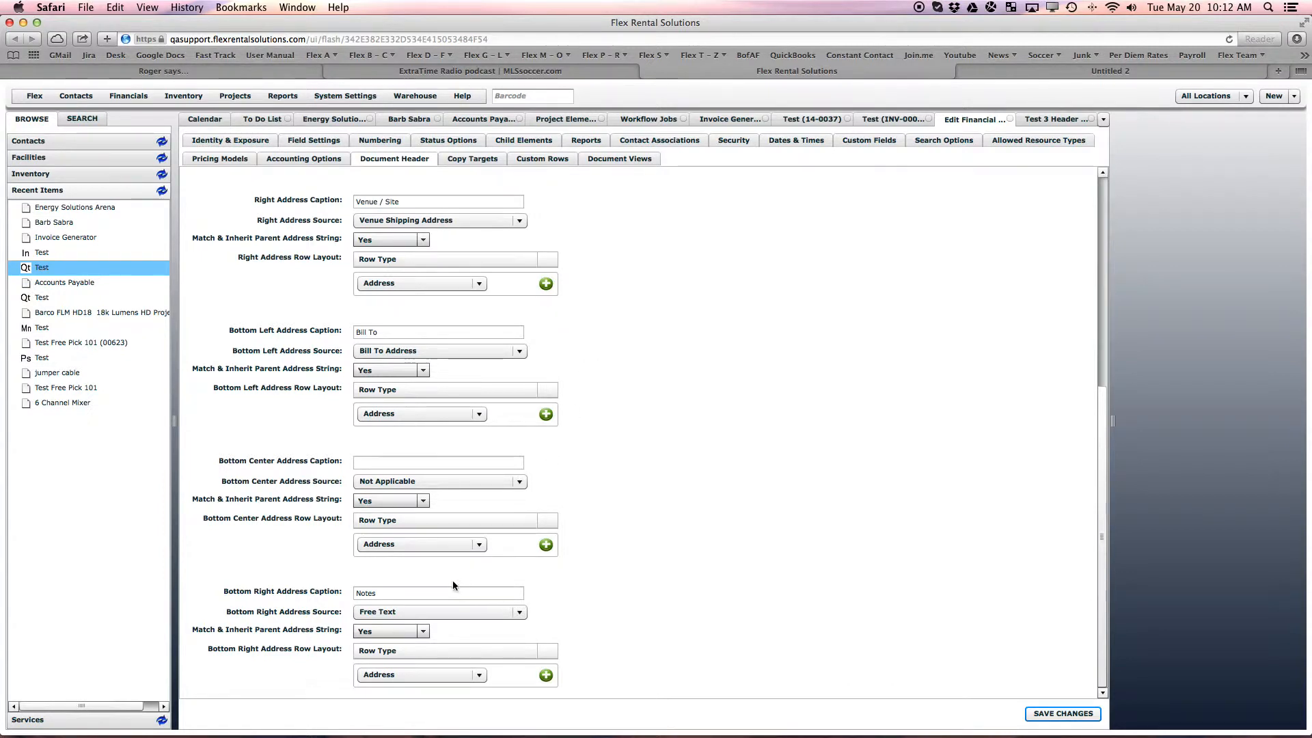
double_click(394, 595)
key("BackSpace")
left_click(408, 613)
scroll(437, 656, "up", 3)
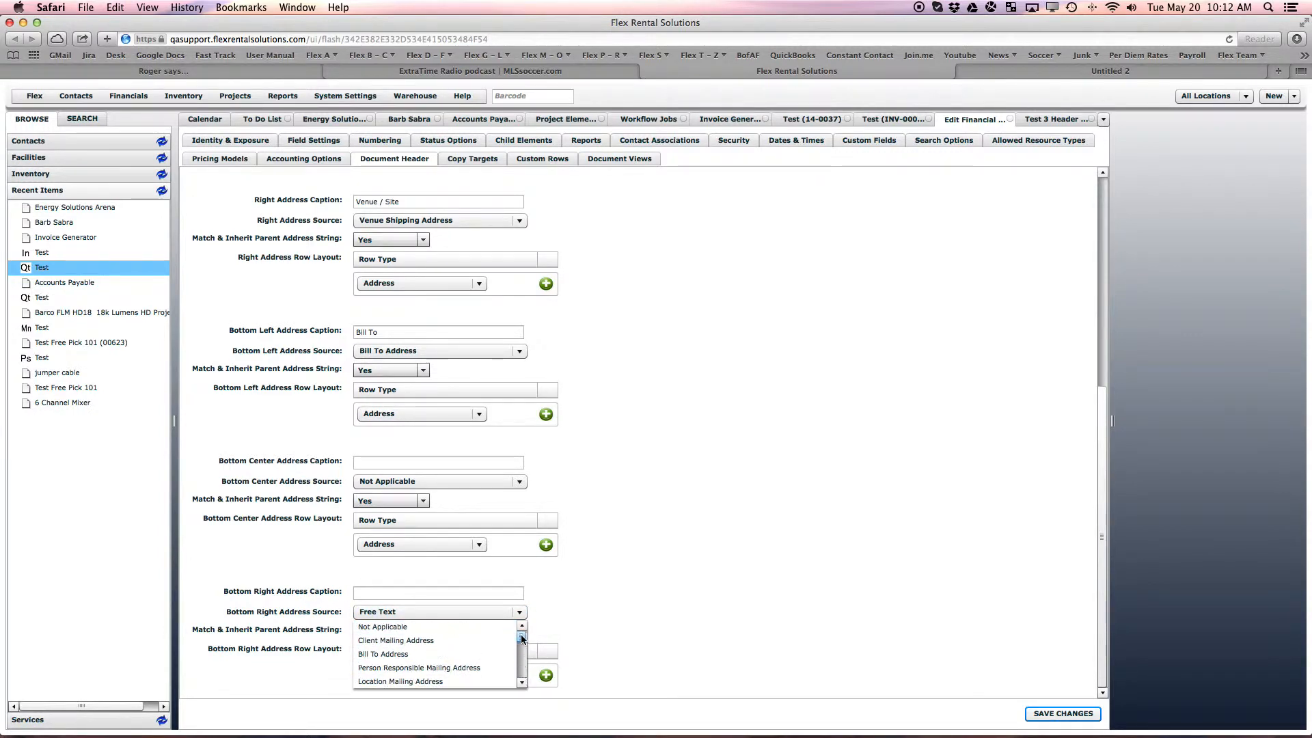
left_click(446, 628)
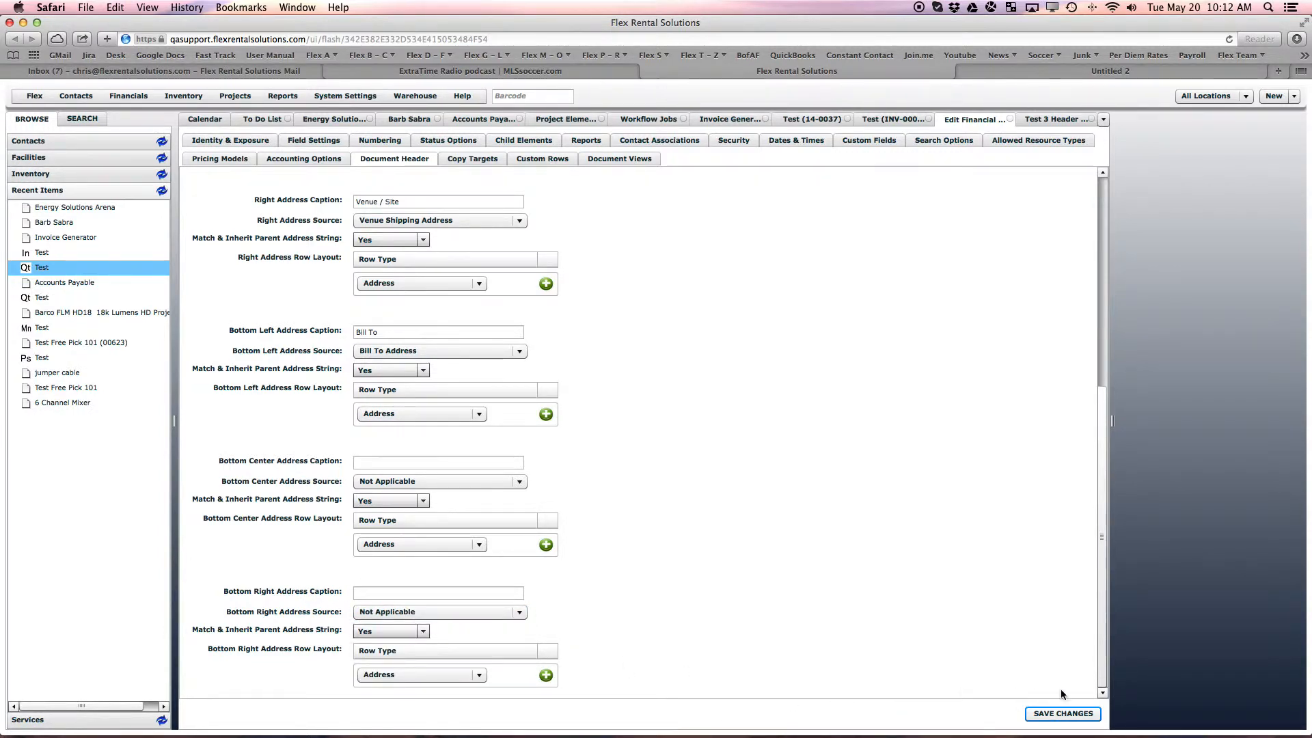
Clear the bottom left address caption and set its source to Not Applicable.
triple_click(401, 332)
key("BackSpace")
left_click(438, 350)
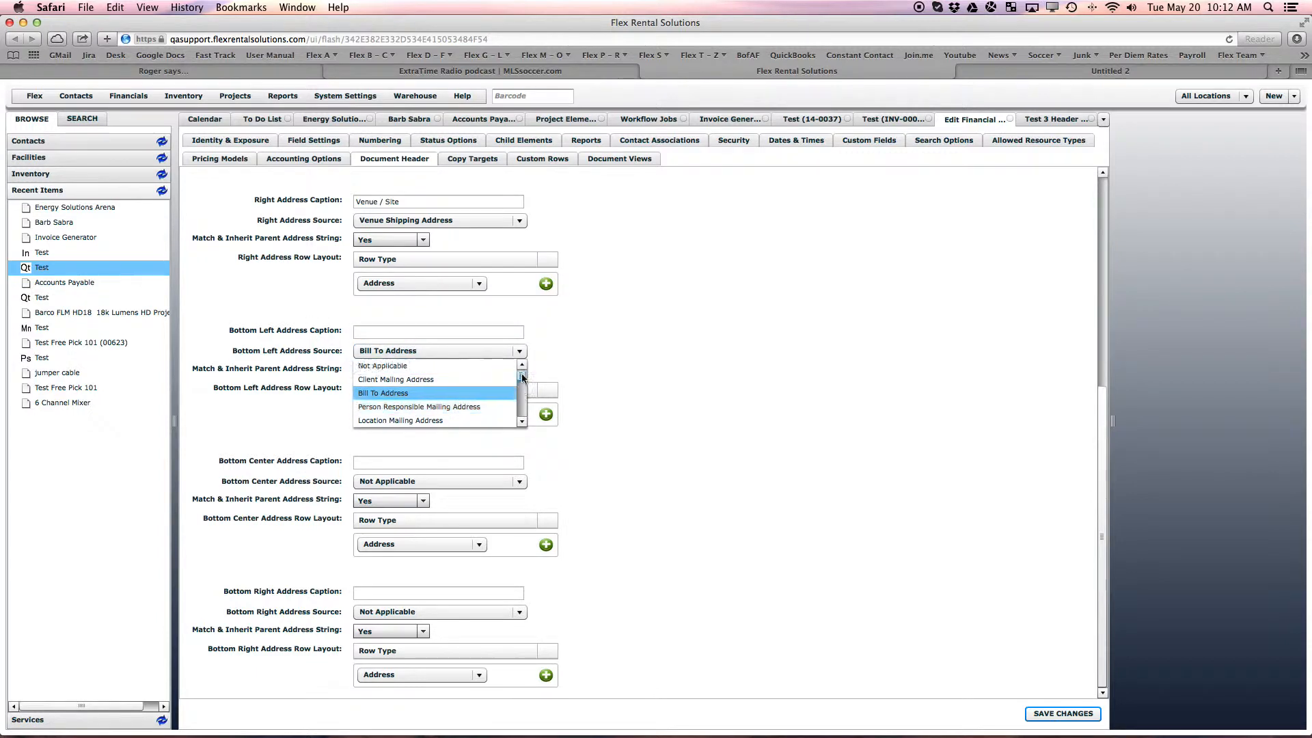
left_click(427, 366)
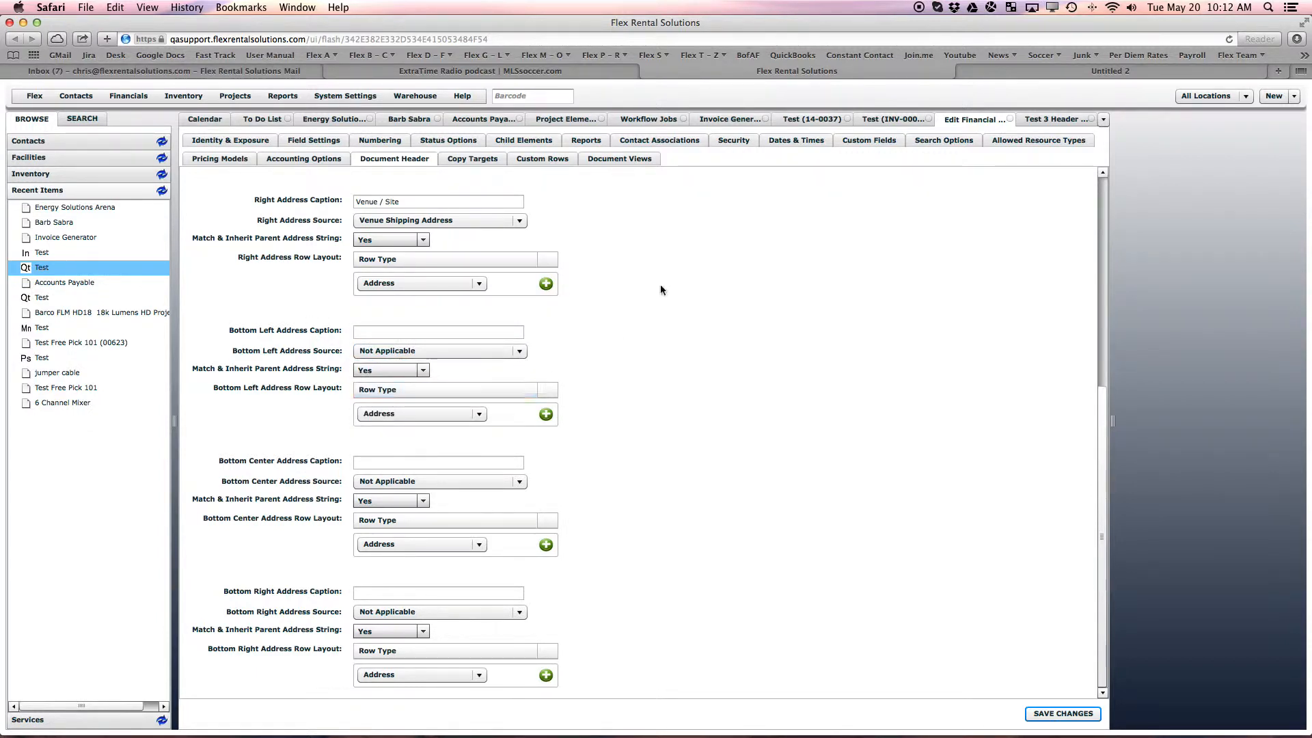
Set the center address caption to "Bill To" and its source to Bill To Address.
left_click_drag(1102, 482, 1101, 273)
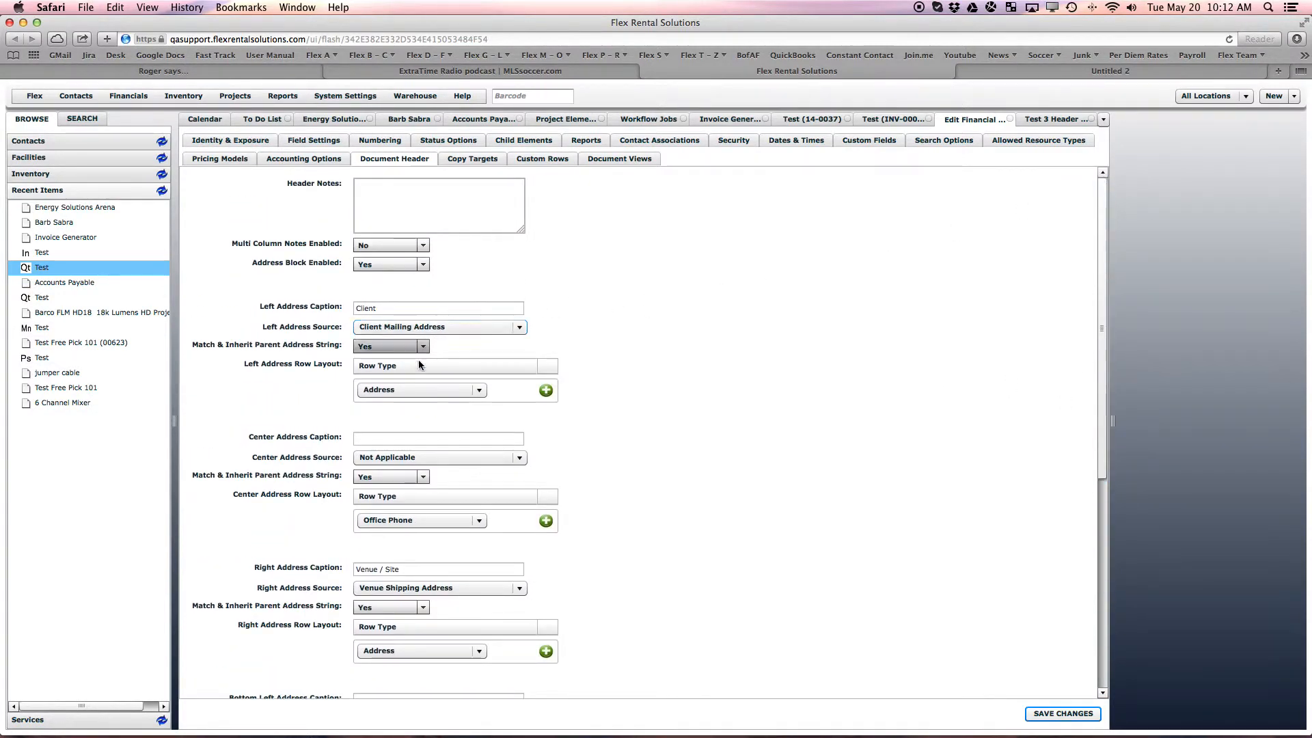
left_click(393, 438)
type("B")
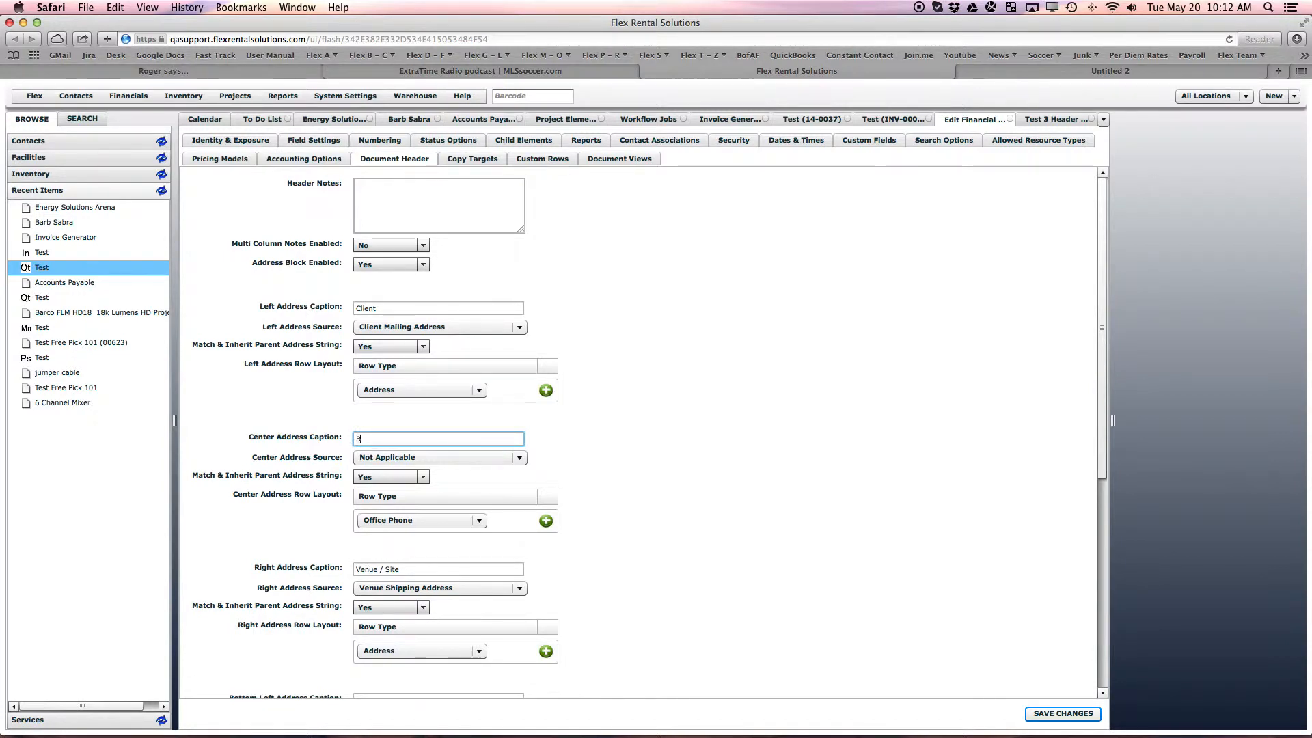
type("ill To")
left_click(520, 457)
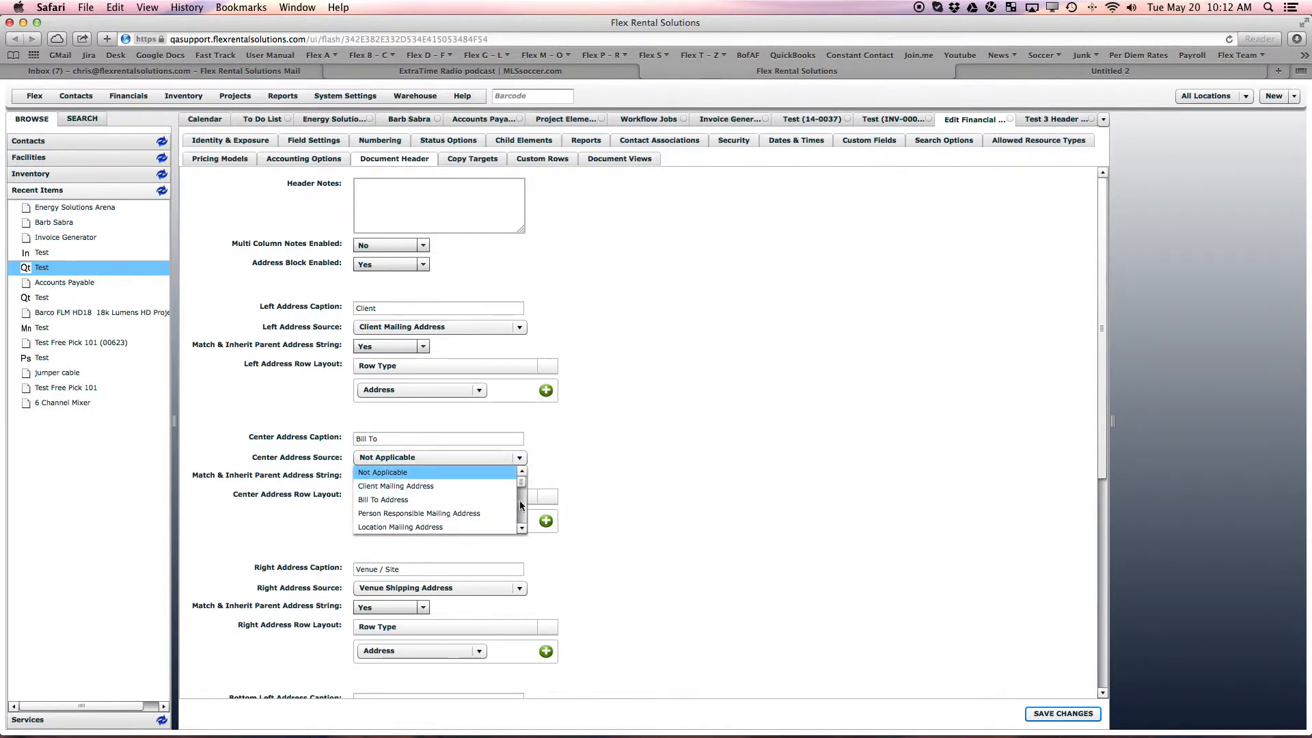
left_click(451, 499)
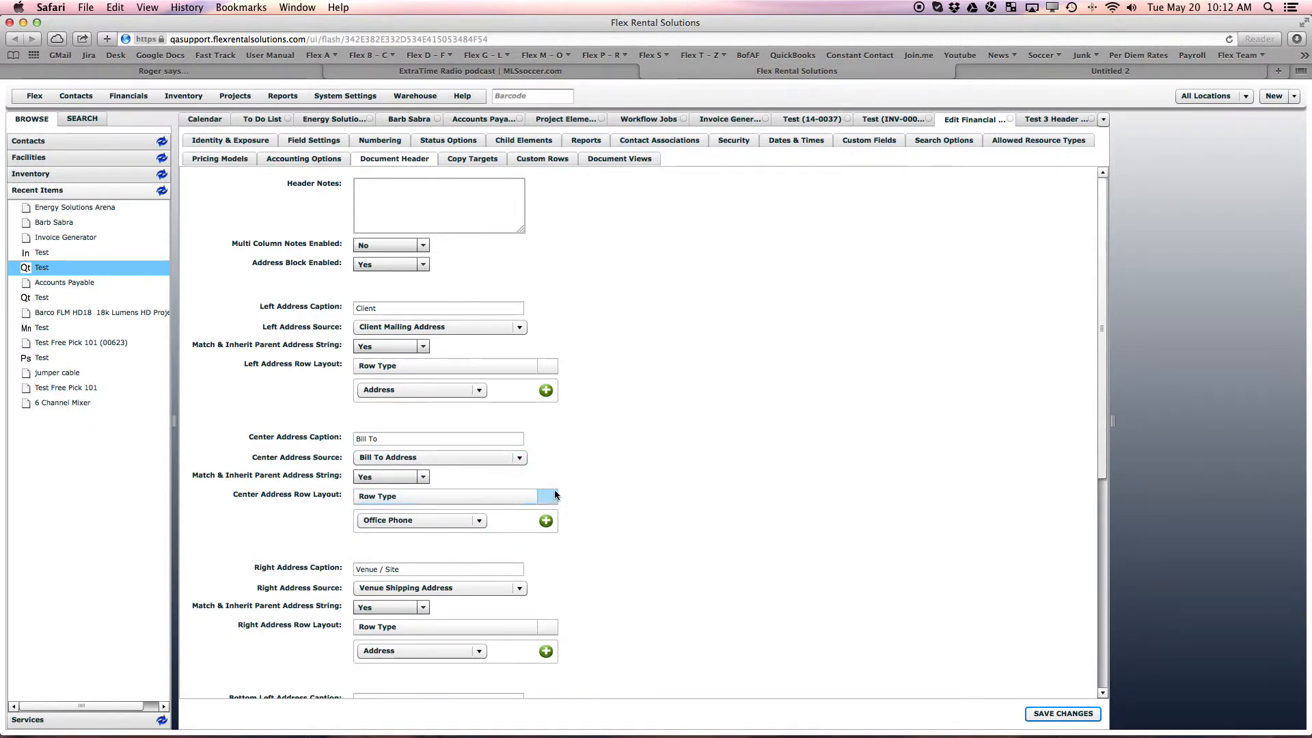
Save the Quote definition and reload the Test 3 Header Quote with the center Bill To block.
left_click(1059, 714)
left_click(1060, 713)
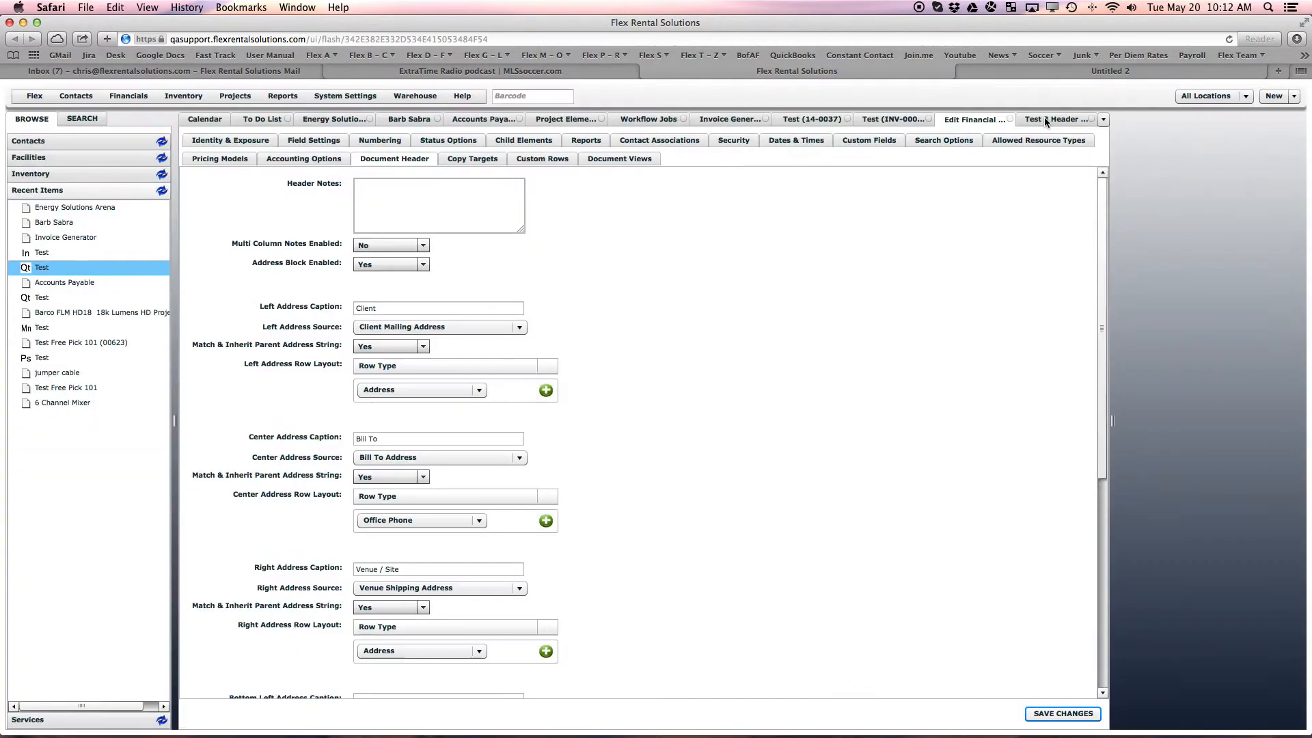
left_click(1044, 118)
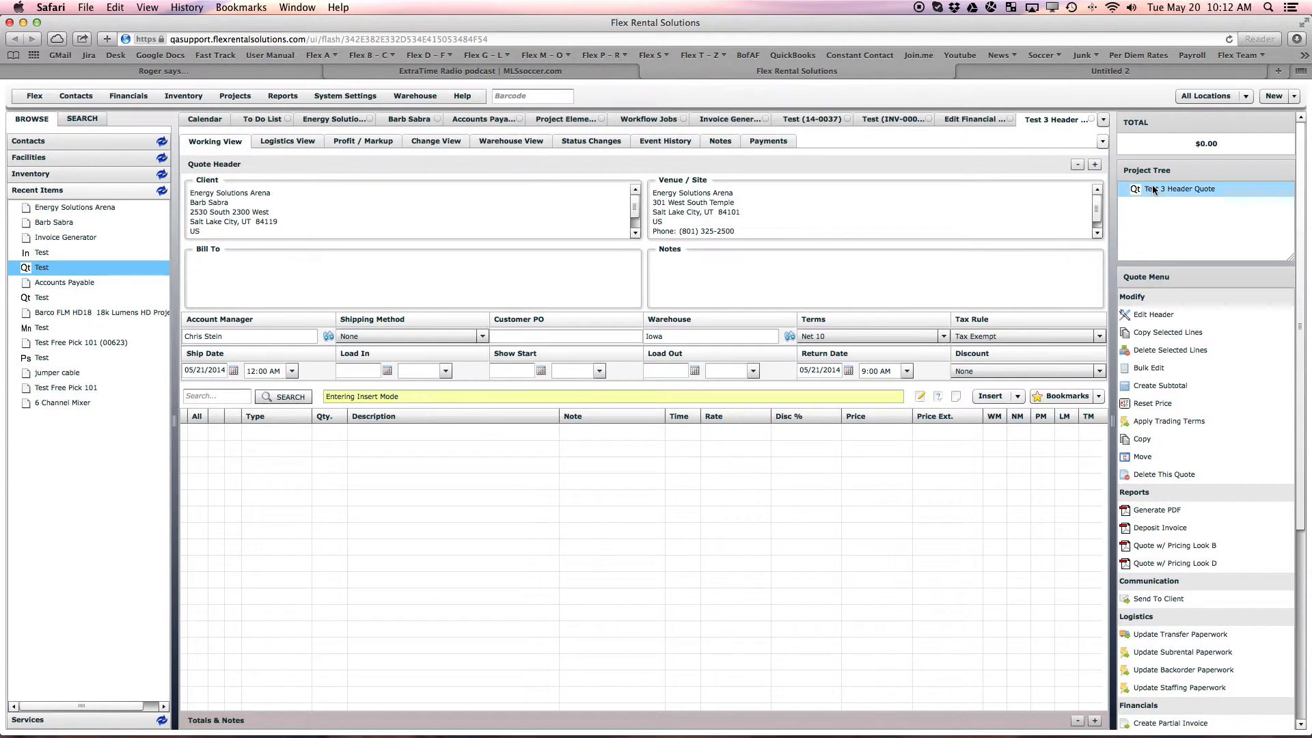
double_click(1160, 188)
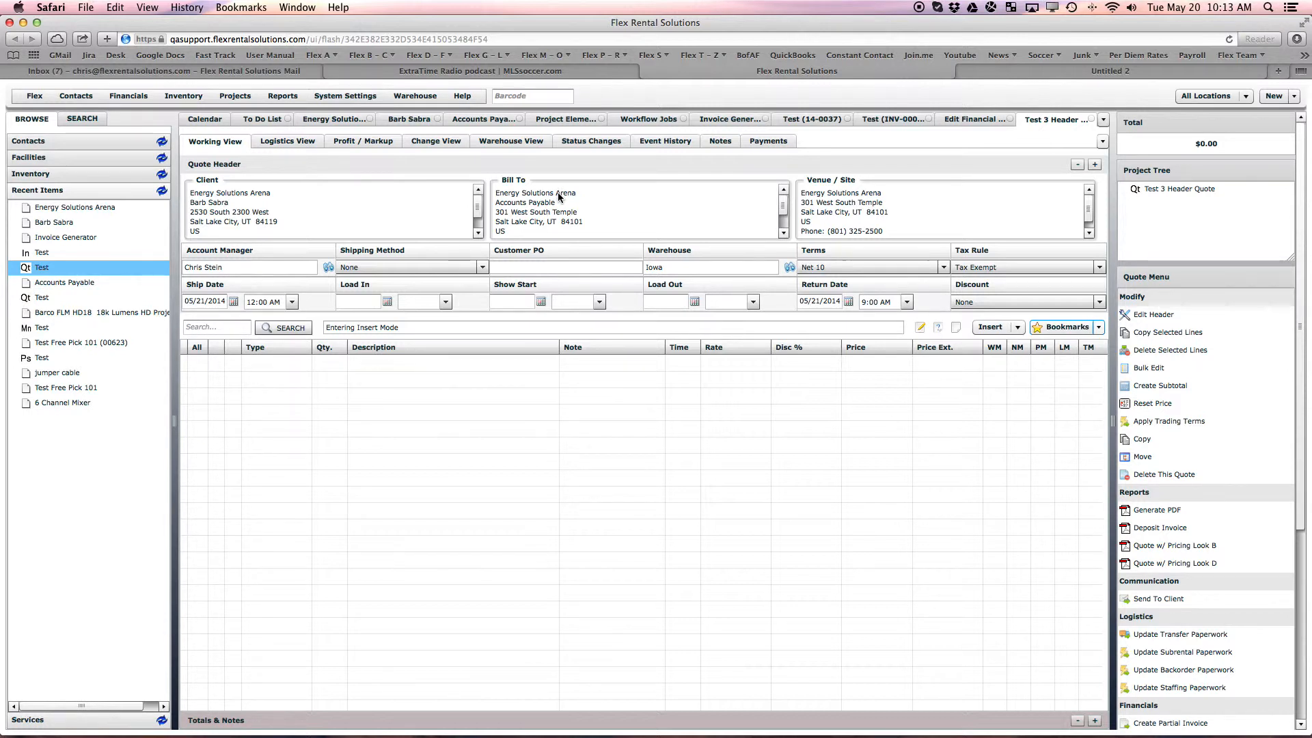
Open the Invoice project element definition and examine its contact associations and document header address settings.
left_click(236, 99)
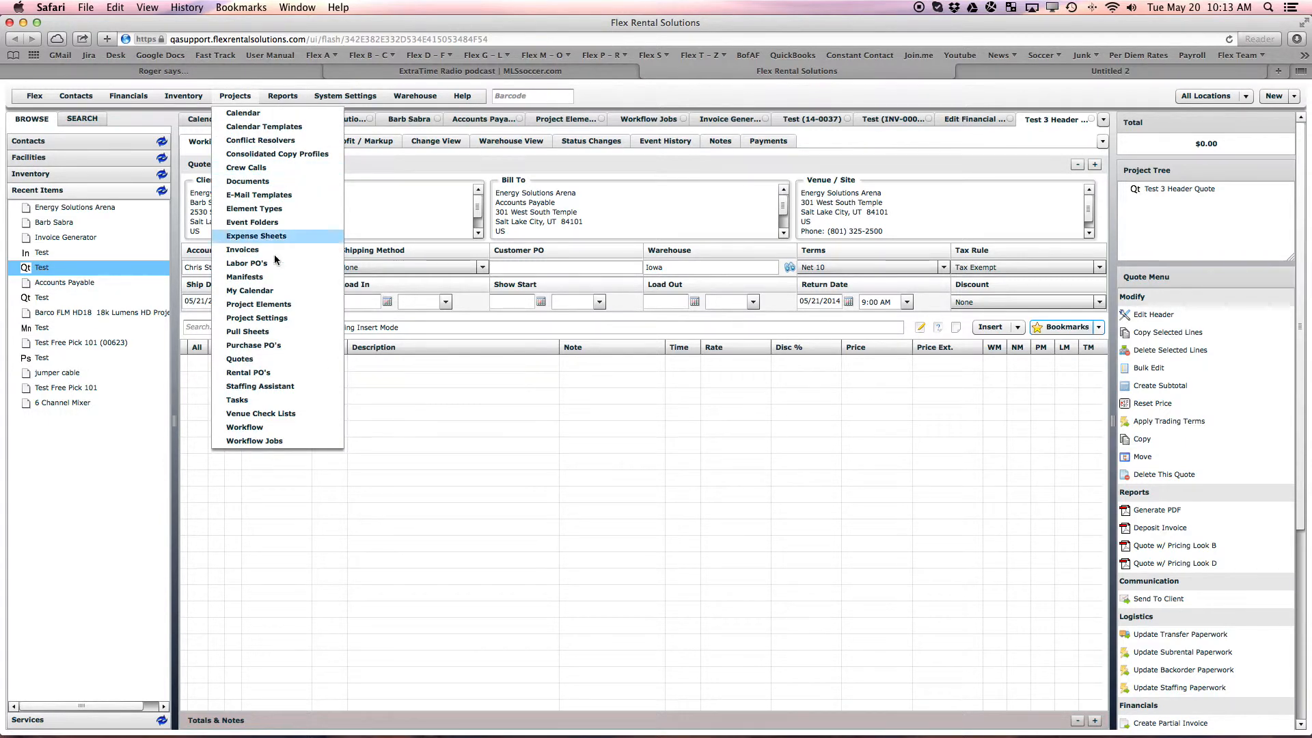
left_click(281, 305)
left_click(218, 233)
double_click(217, 232)
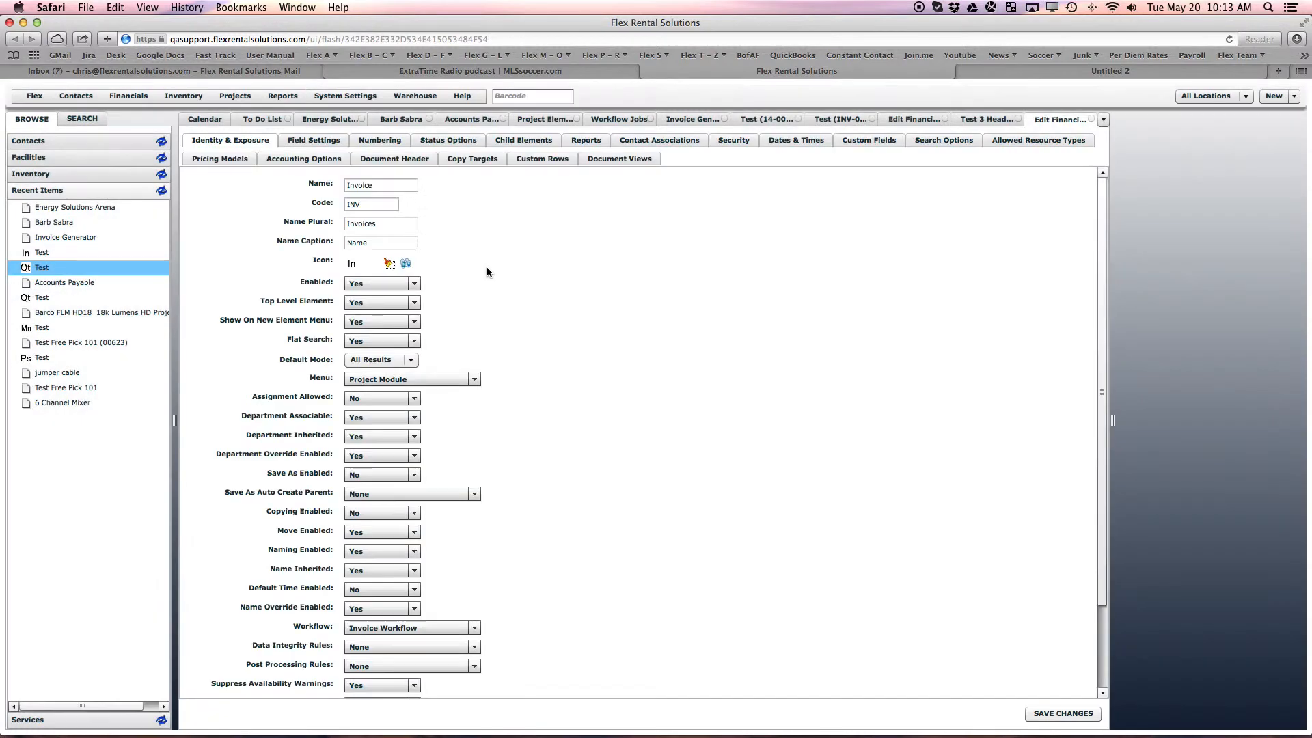
left_click(639, 145)
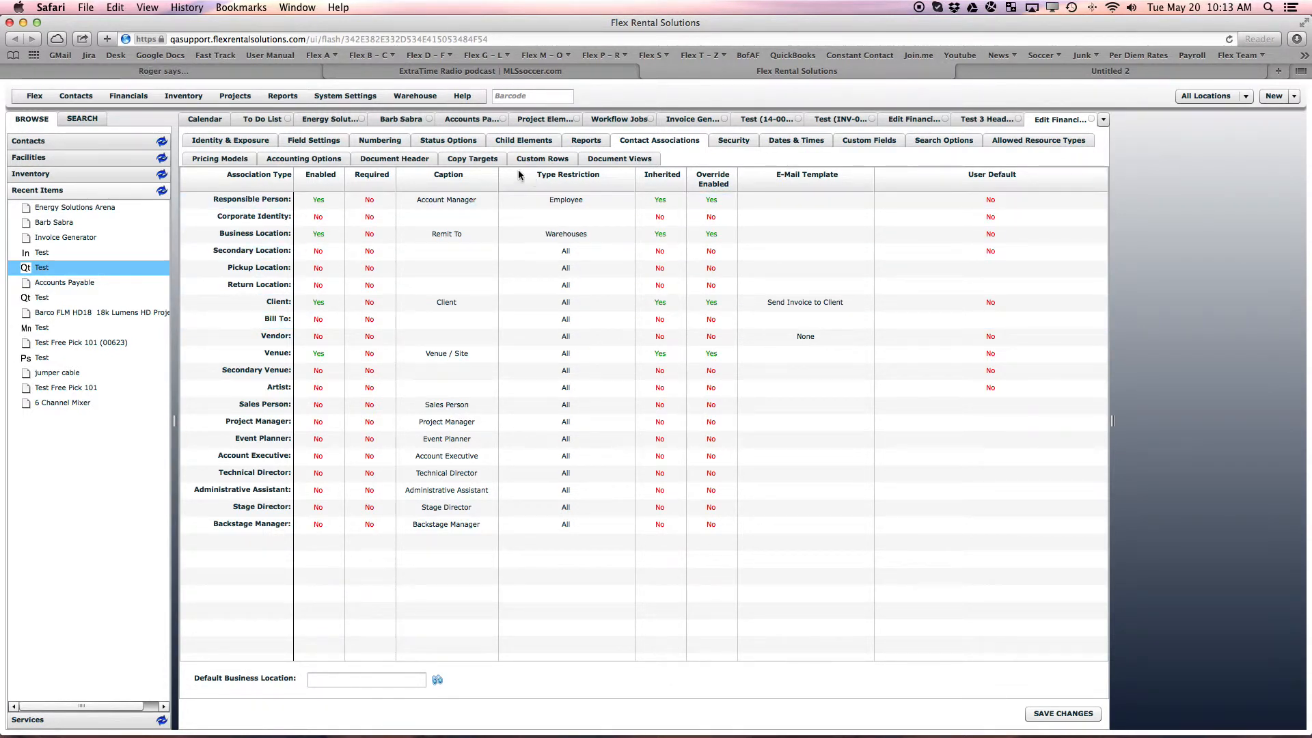
left_click(381, 158)
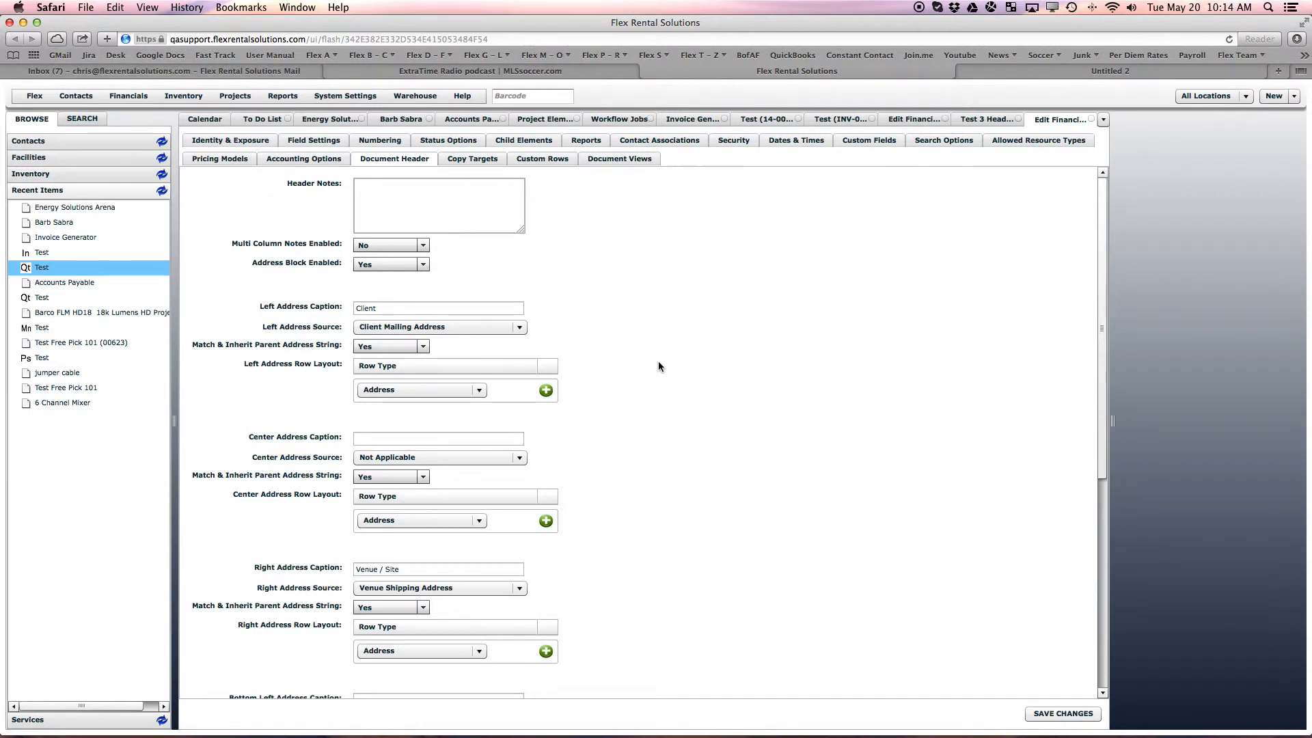
Compare the header address blocks of the earlier Test quote with those of the Test 3 Header Quote.
left_click(764, 119)
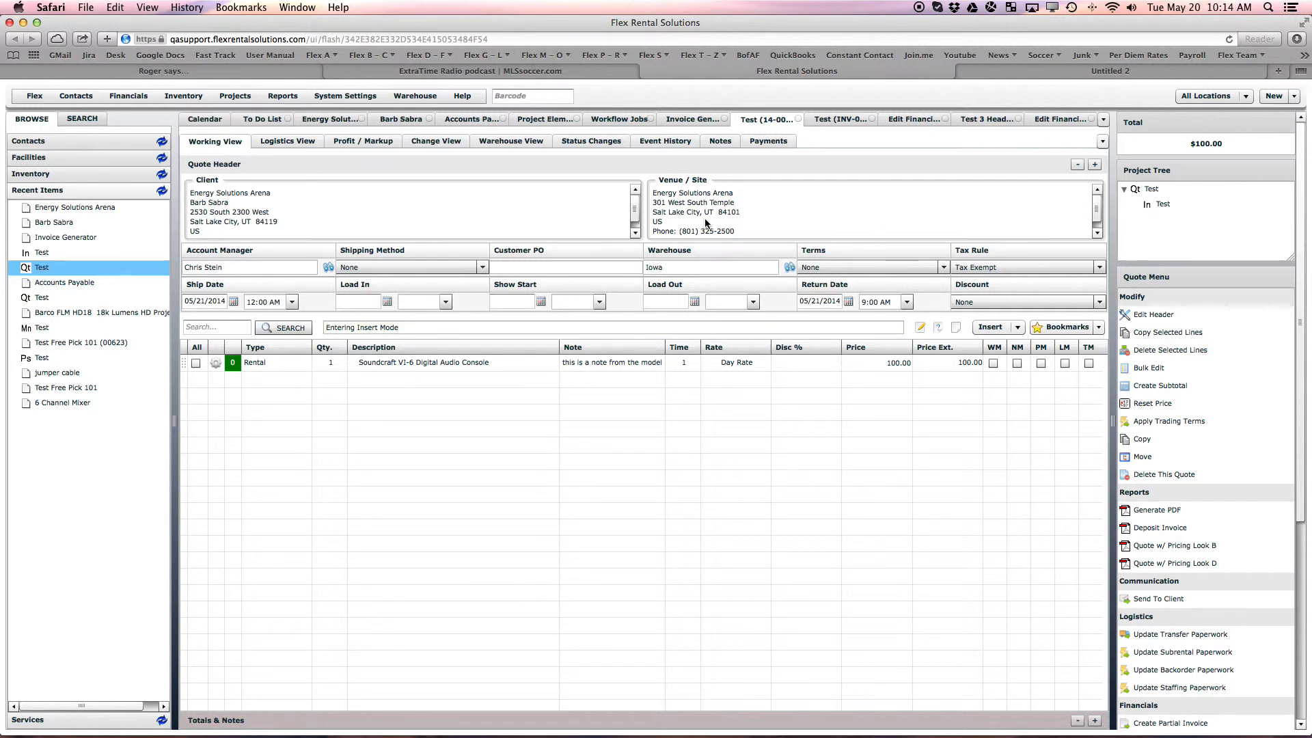
left_click(972, 121)
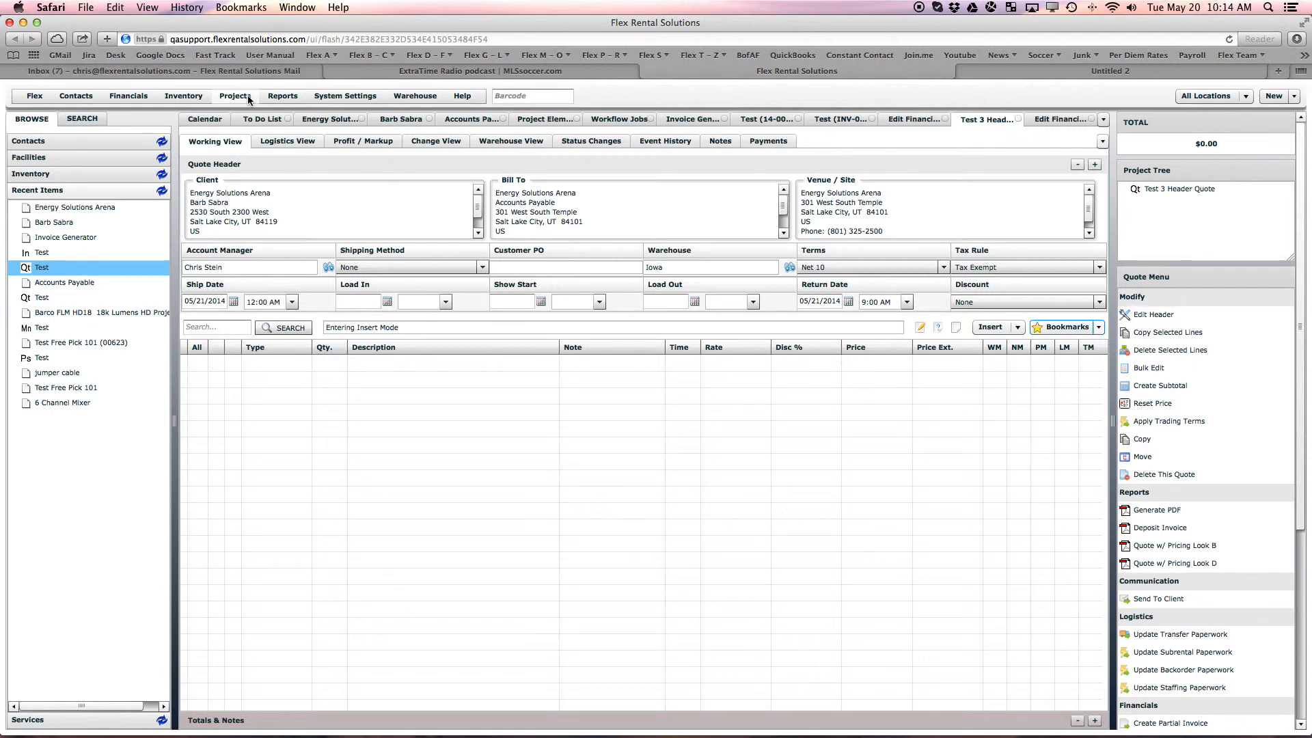
left_click(749, 117)
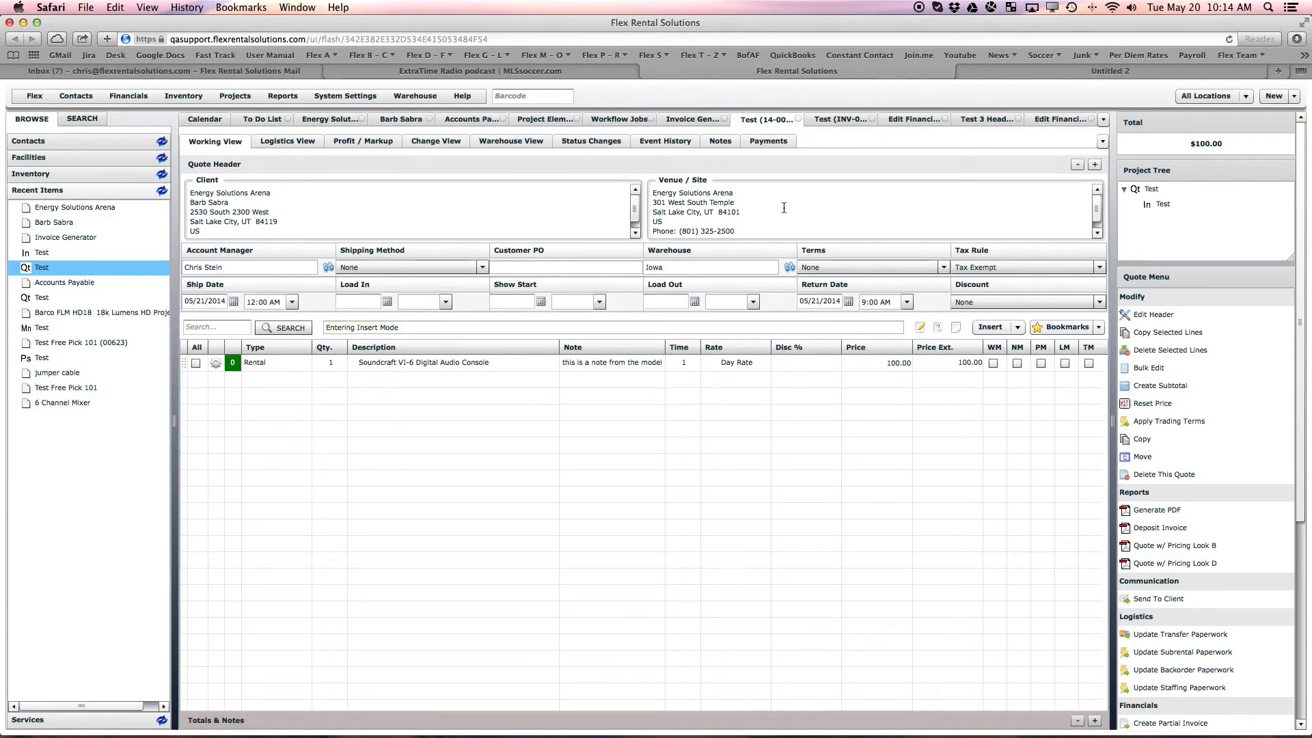
left_click(995, 121)
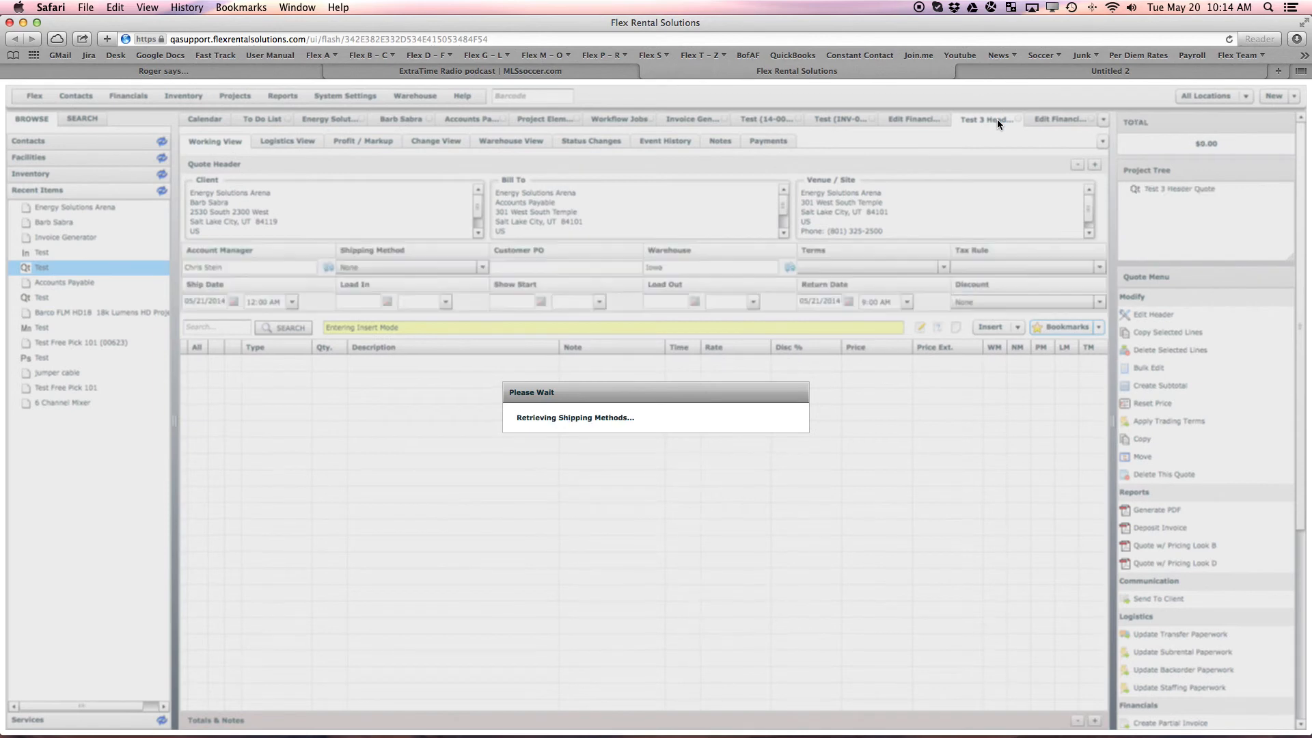